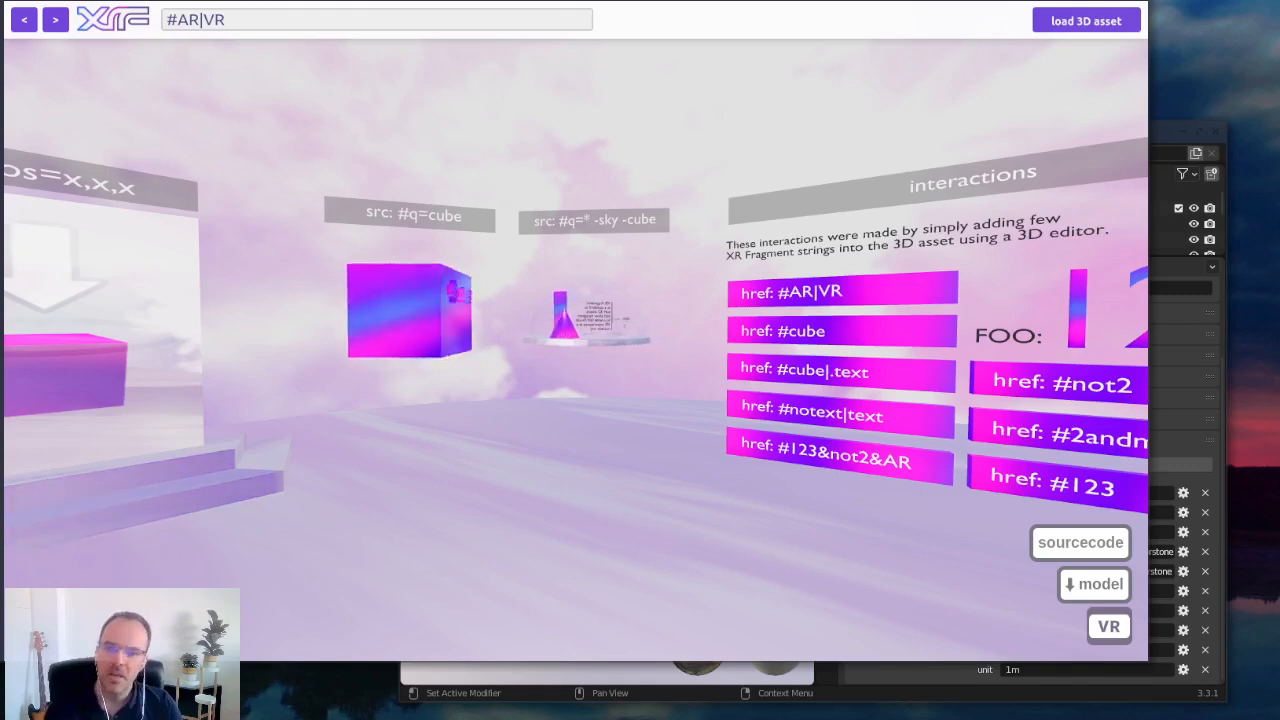
- Look around the 3D scene and approach the src: #q=cube and src: #q=* -sky -cube exhibits
mouse_move(388, 525)
left_mouse_down()
mouse_move(437, 519)
mouse_move(413, 524)
left_mouse_up()
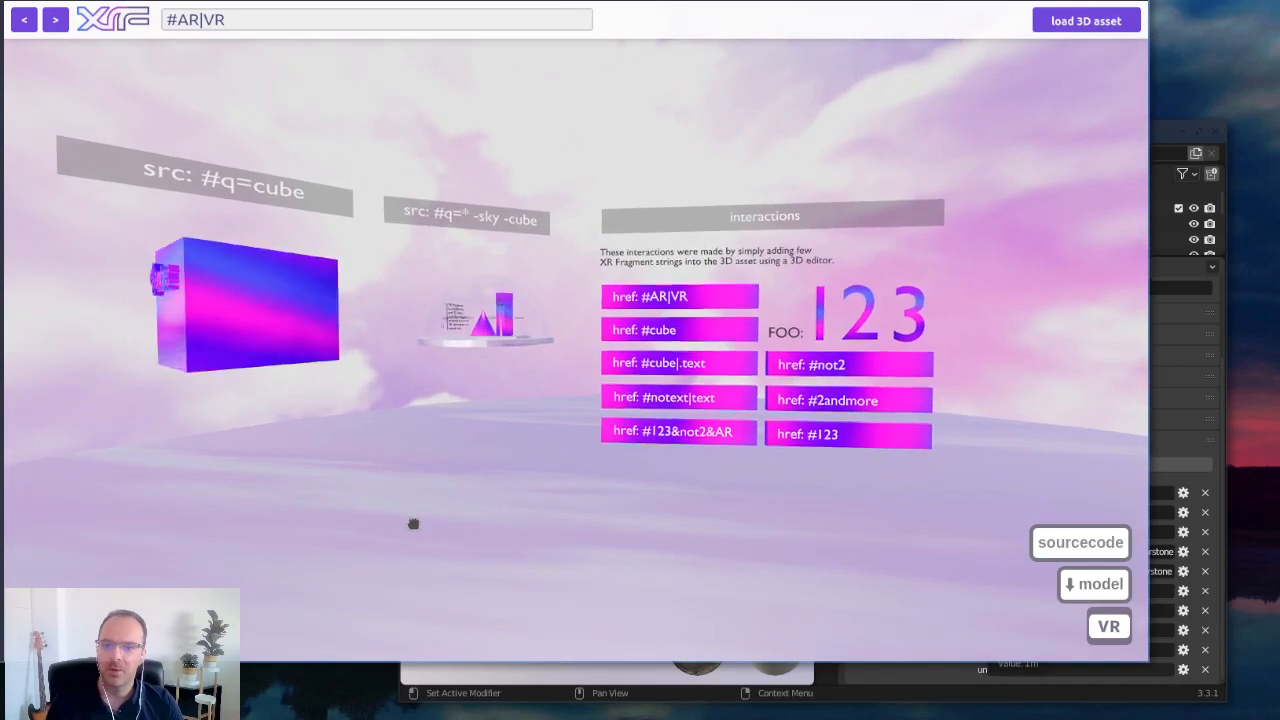
left_click_drag(604, 521, 560, 505)
key("s")
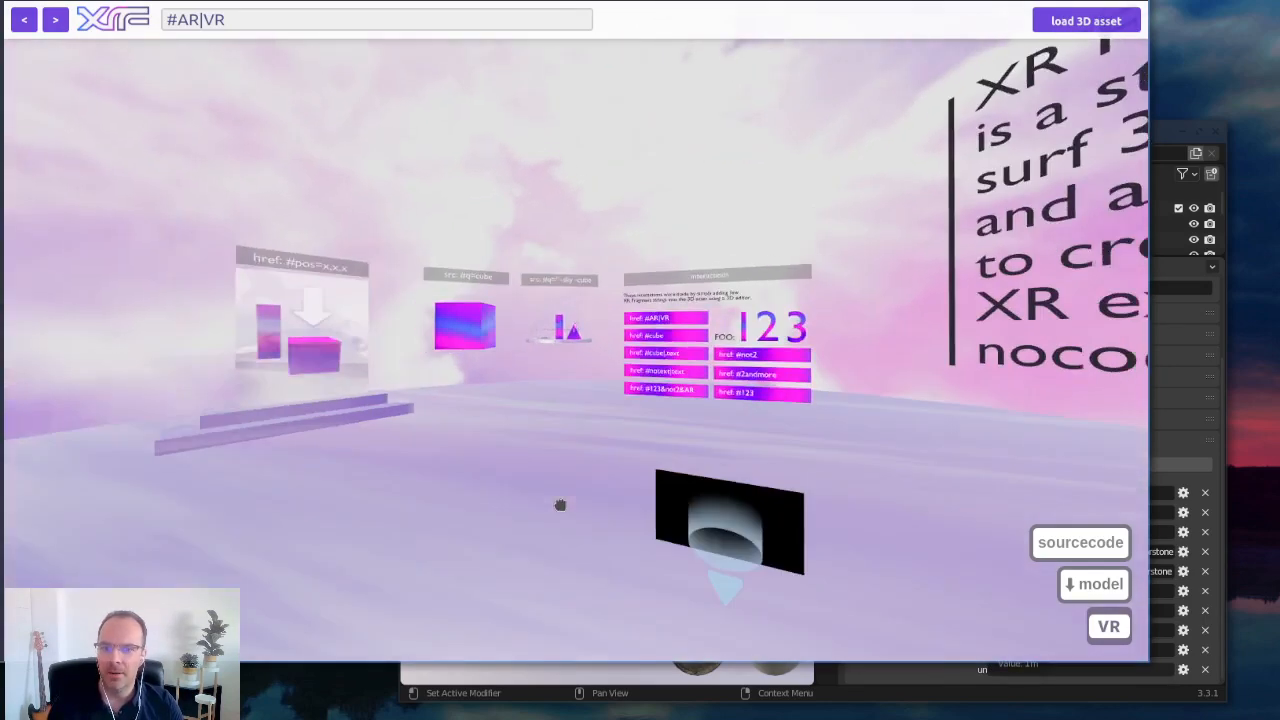
key("w")
key("w")
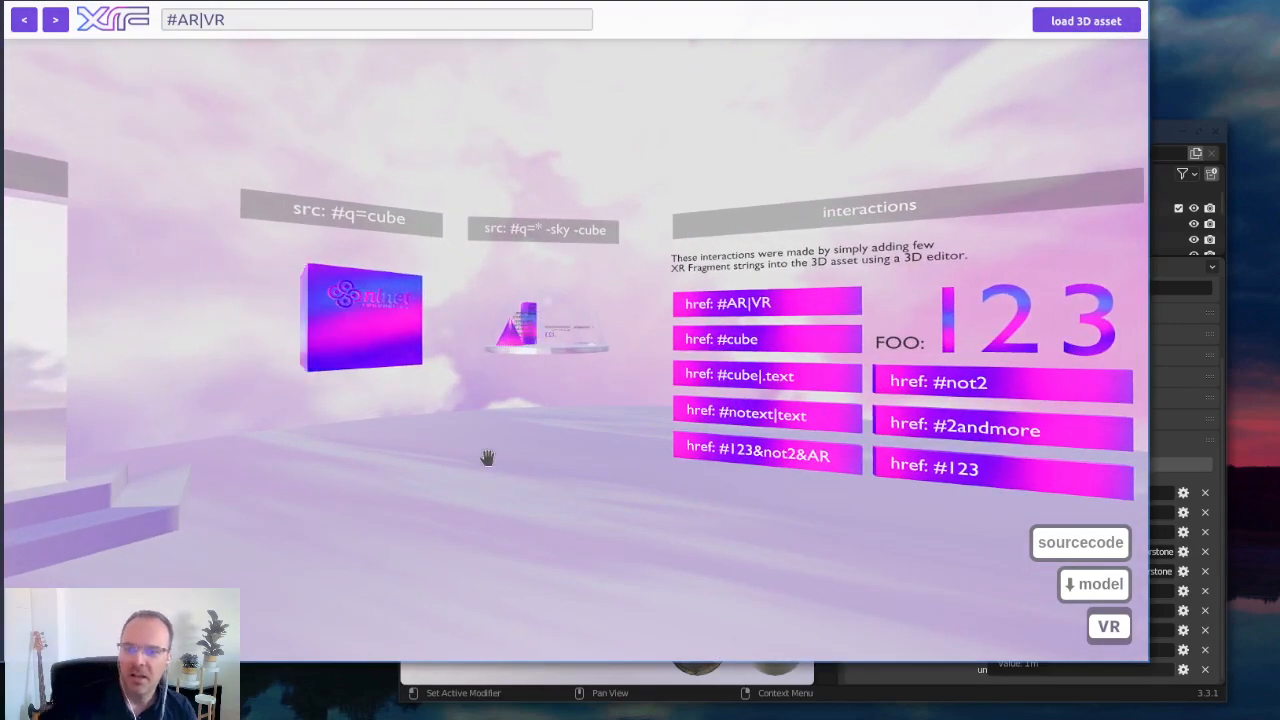
left_click_drag(466, 506, 528, 516)
key("w")
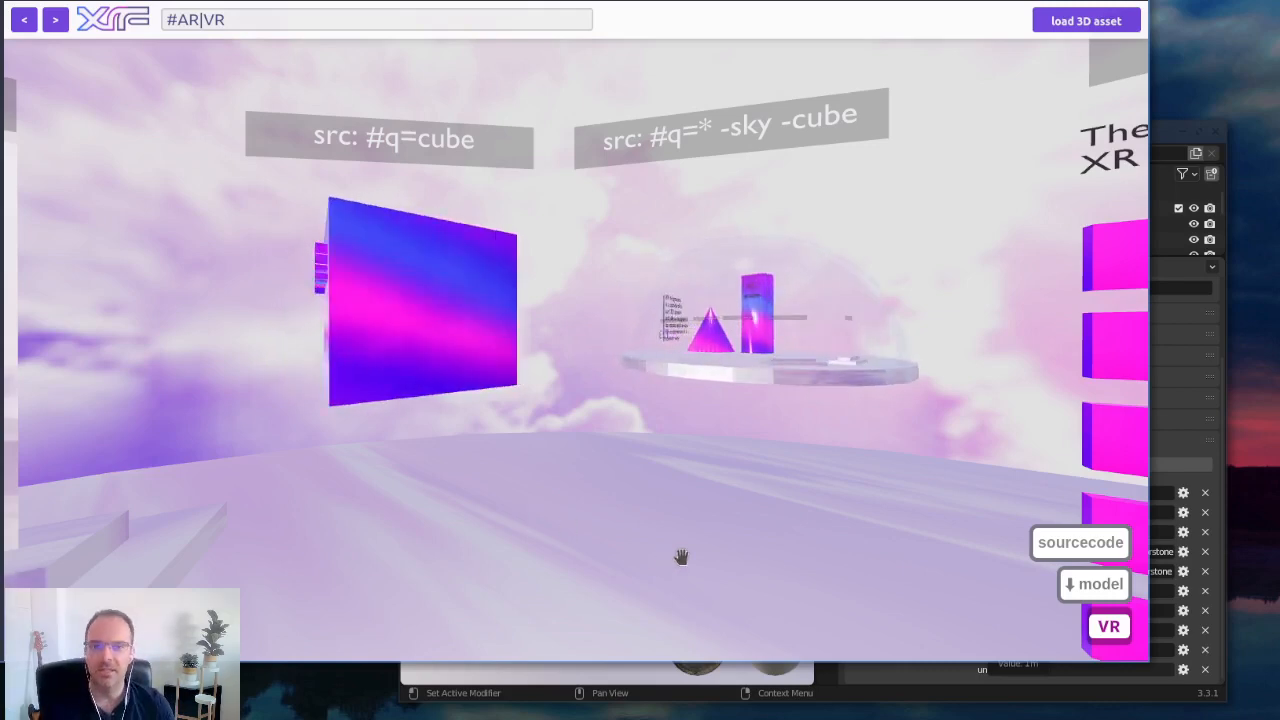
- Walk through the miniature scene beneath the src: #q=* -sky -cube sign and examine its objects up close
left_click_drag(682, 559, 688, 556)
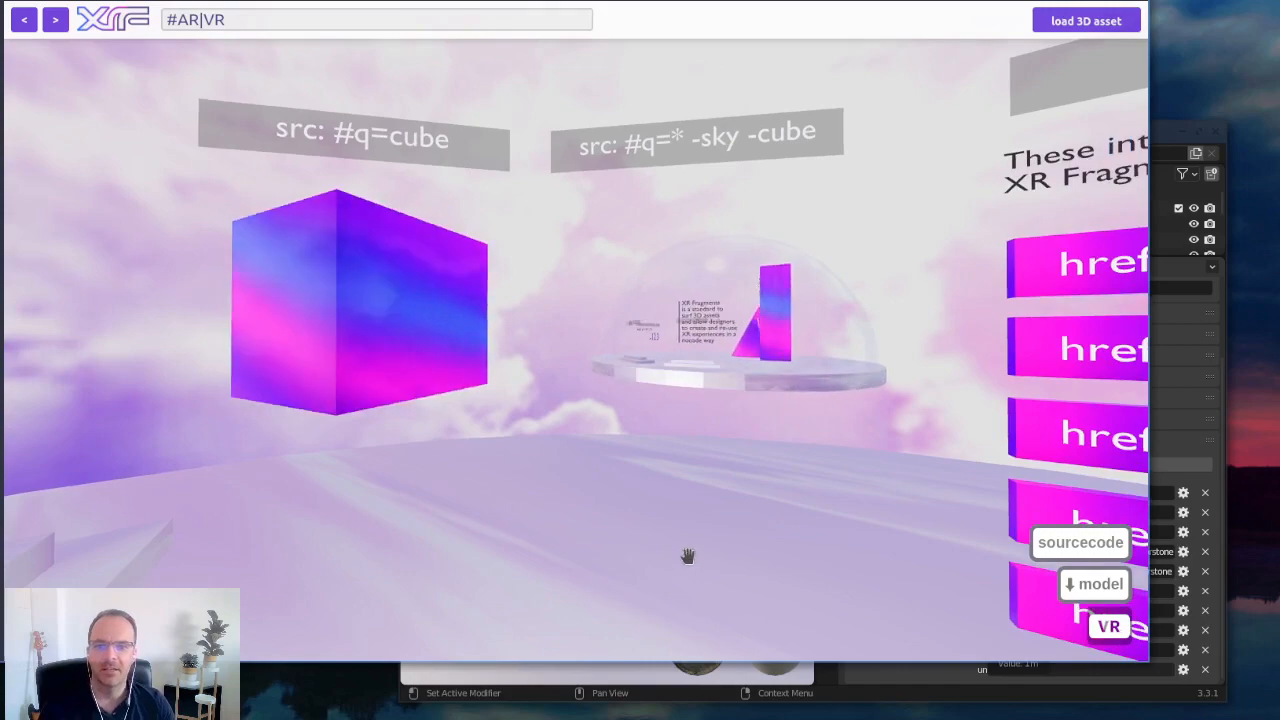
key("s")
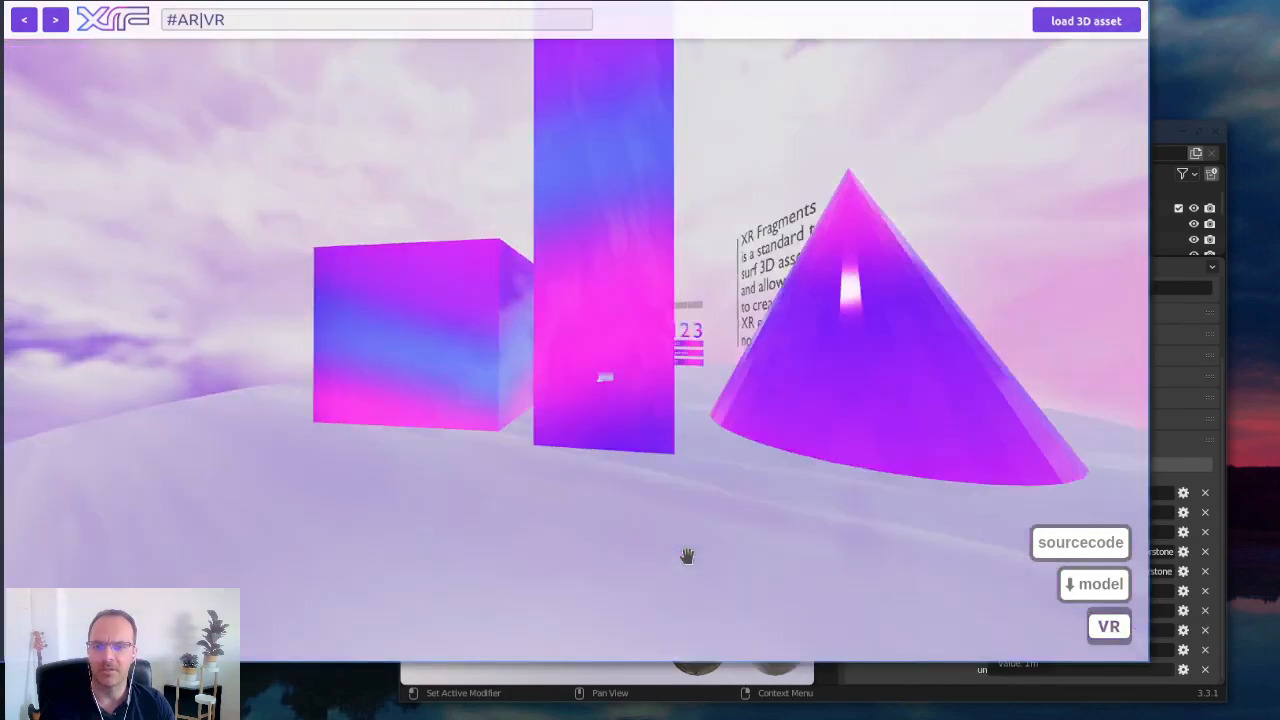
key("w")
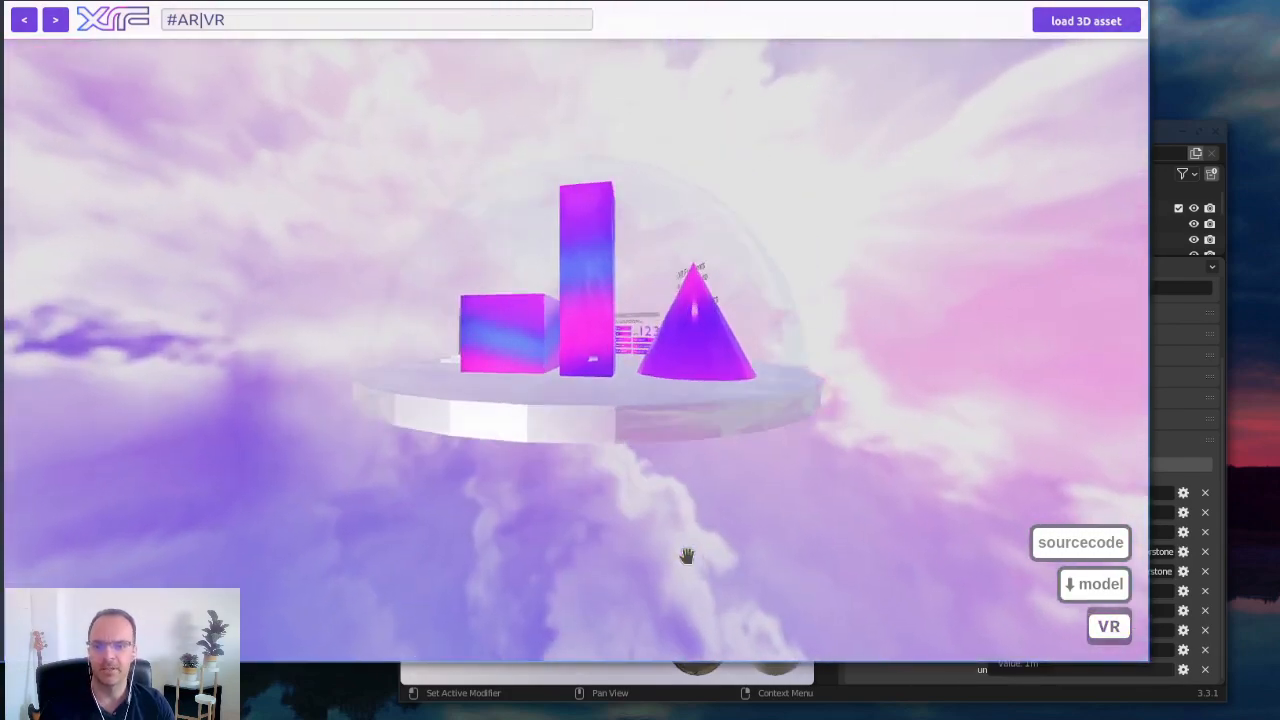
key("w")
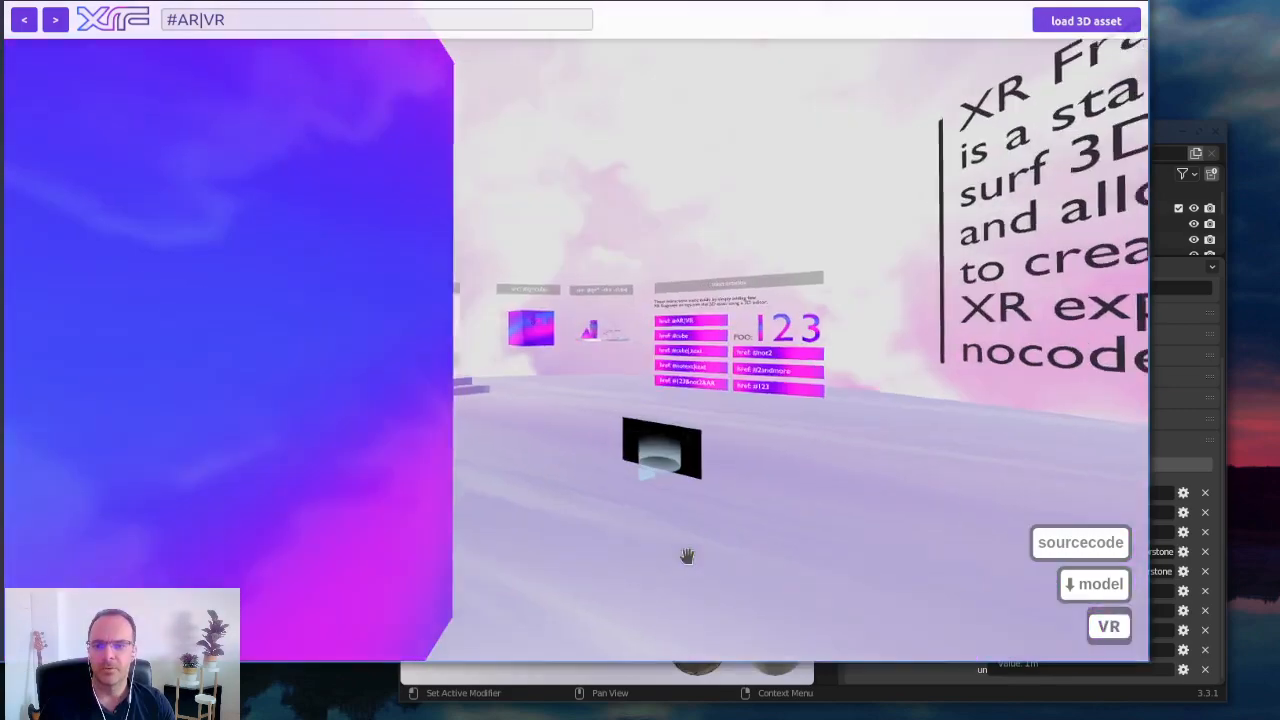
key("w")
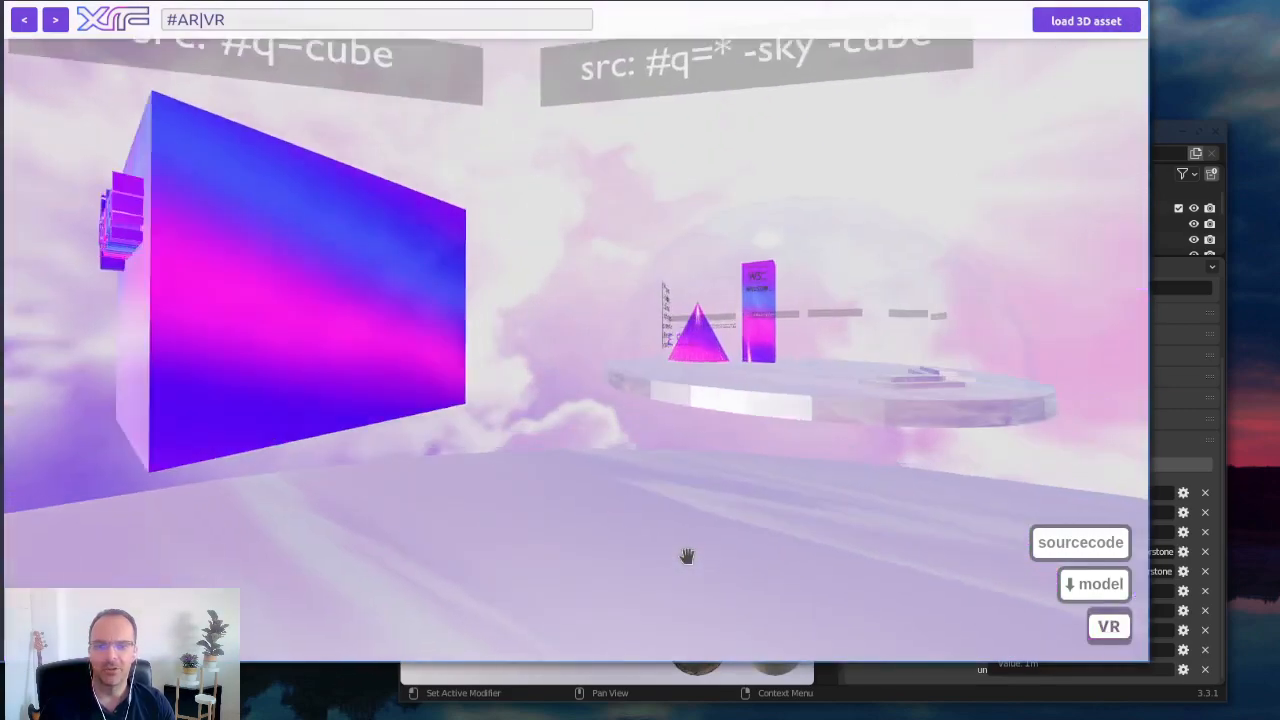
key("s")
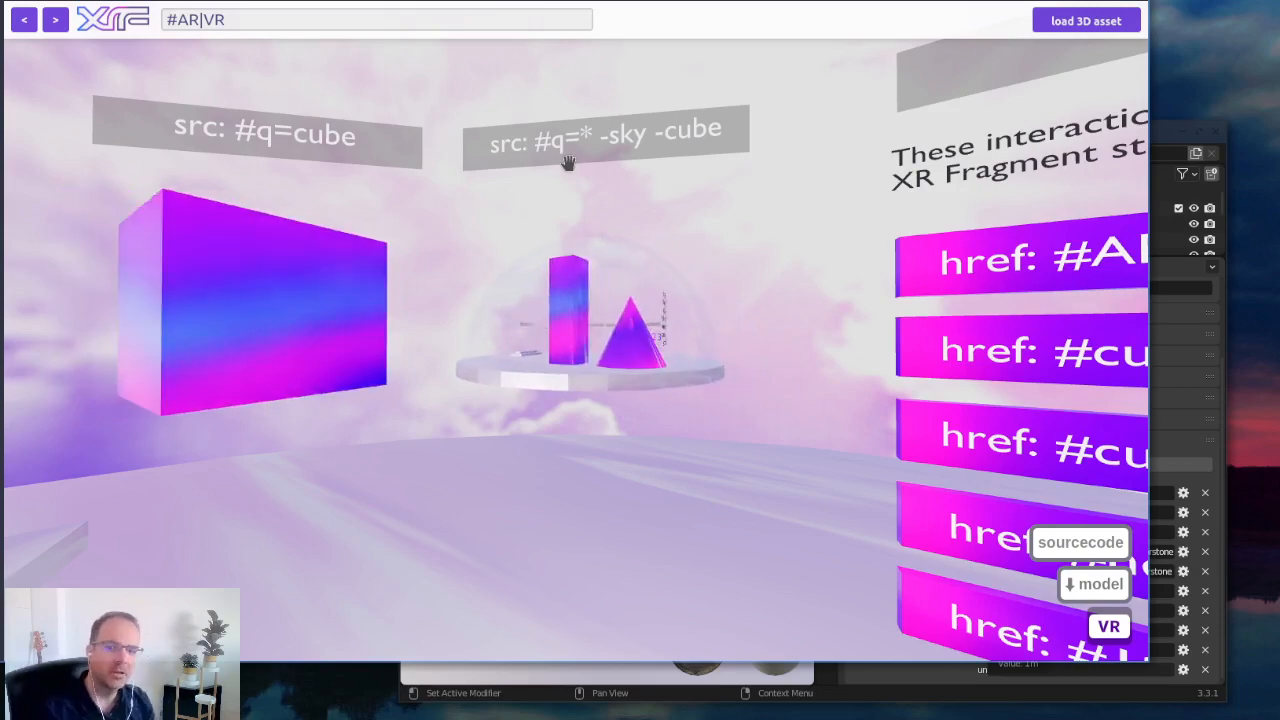
- Compare the src: #q=cube and src: #q=* -sky -cube exhibits from close by and from farther back
key("w")
key("s")
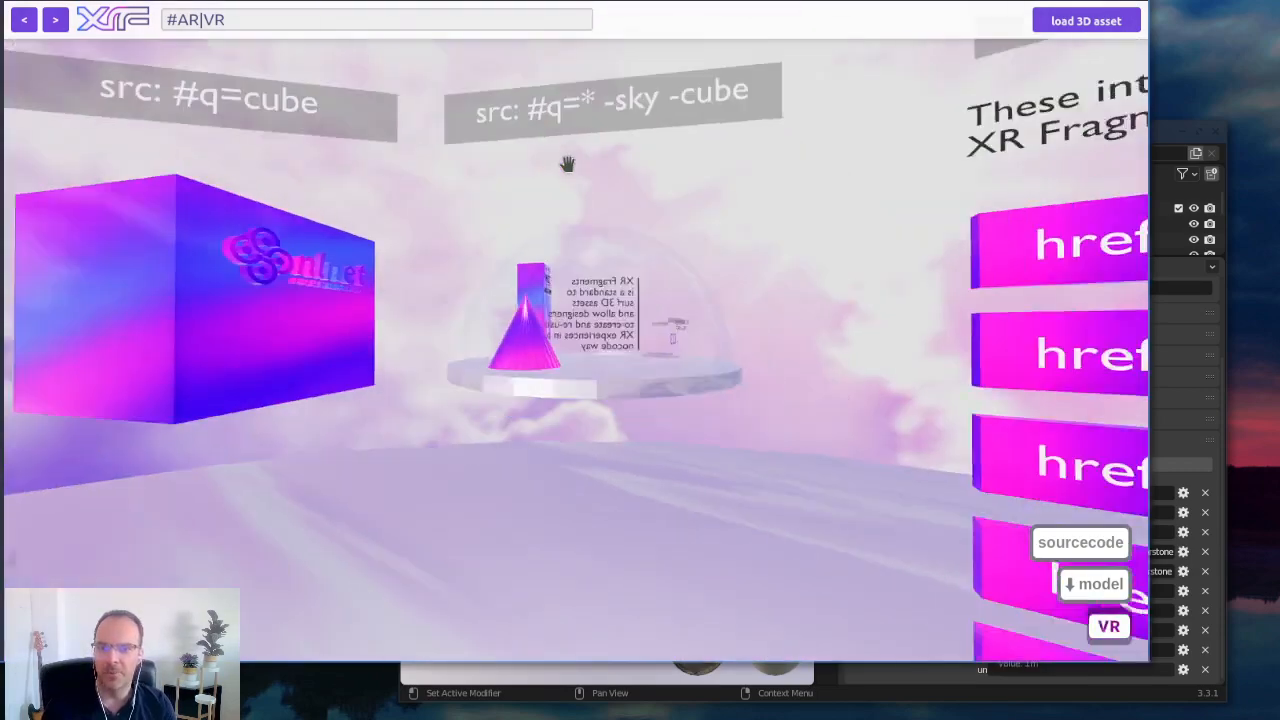
key("w")
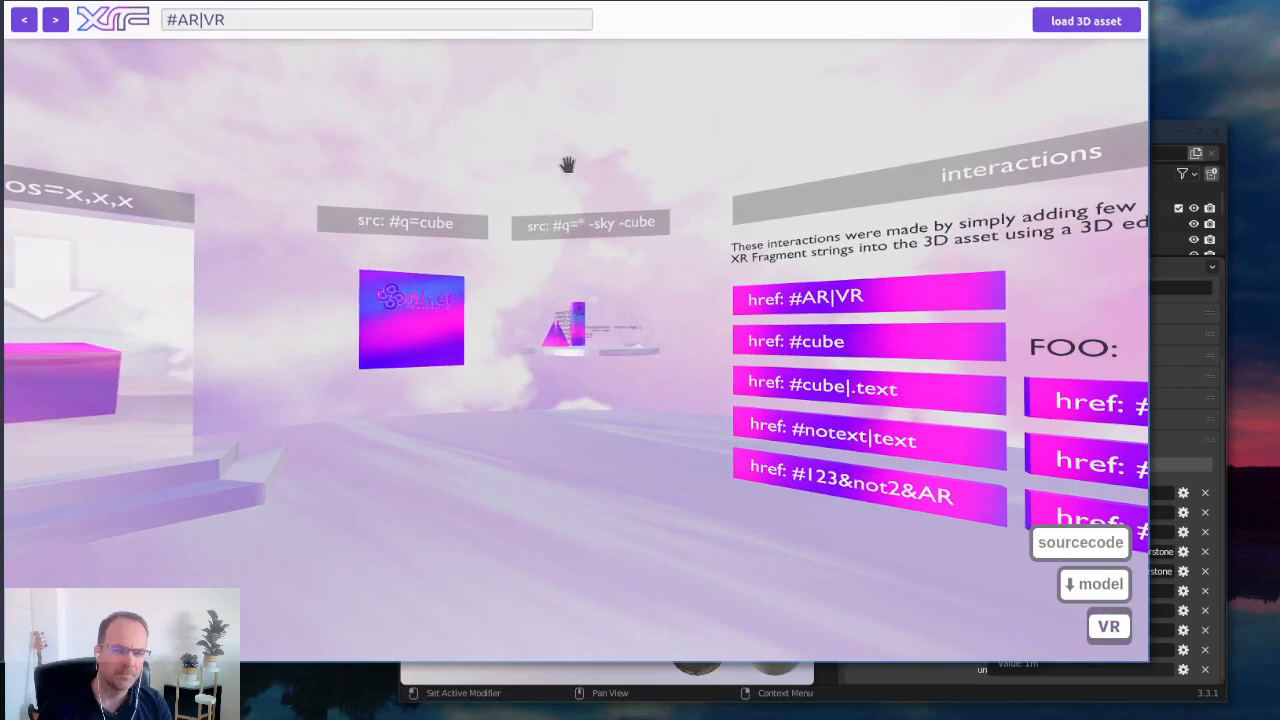
key("w")
key("s")
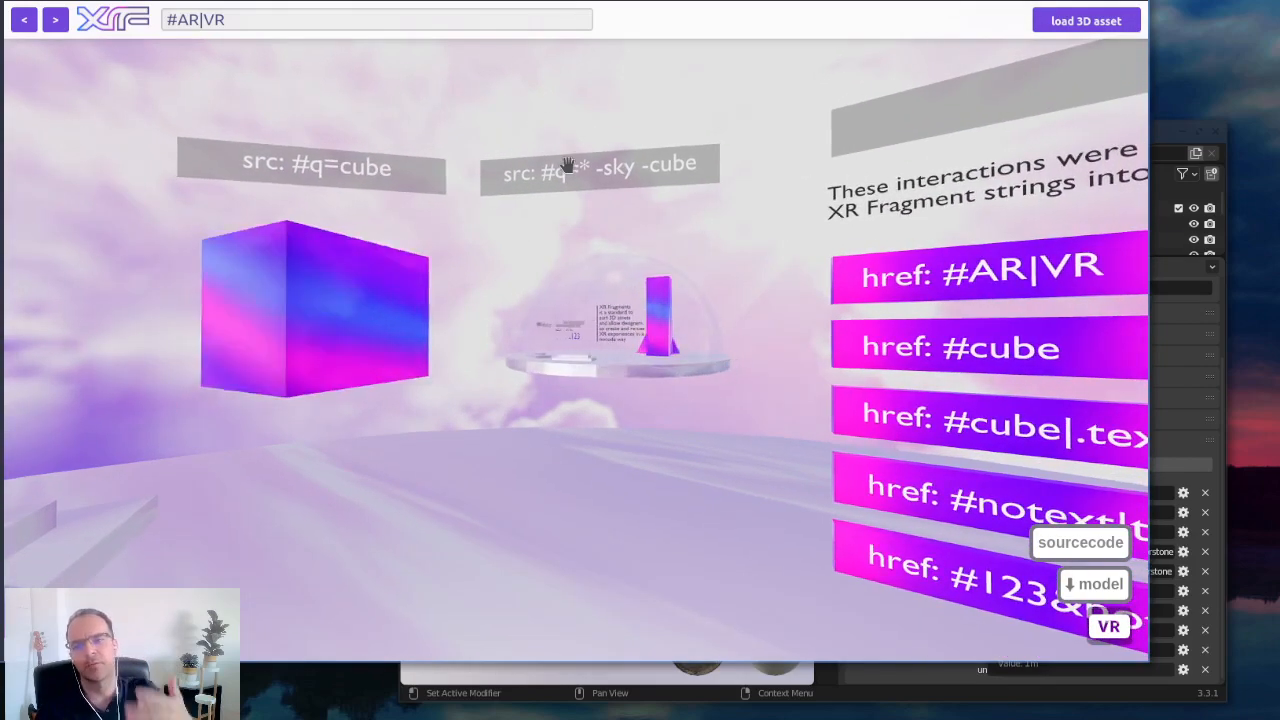
key("w")
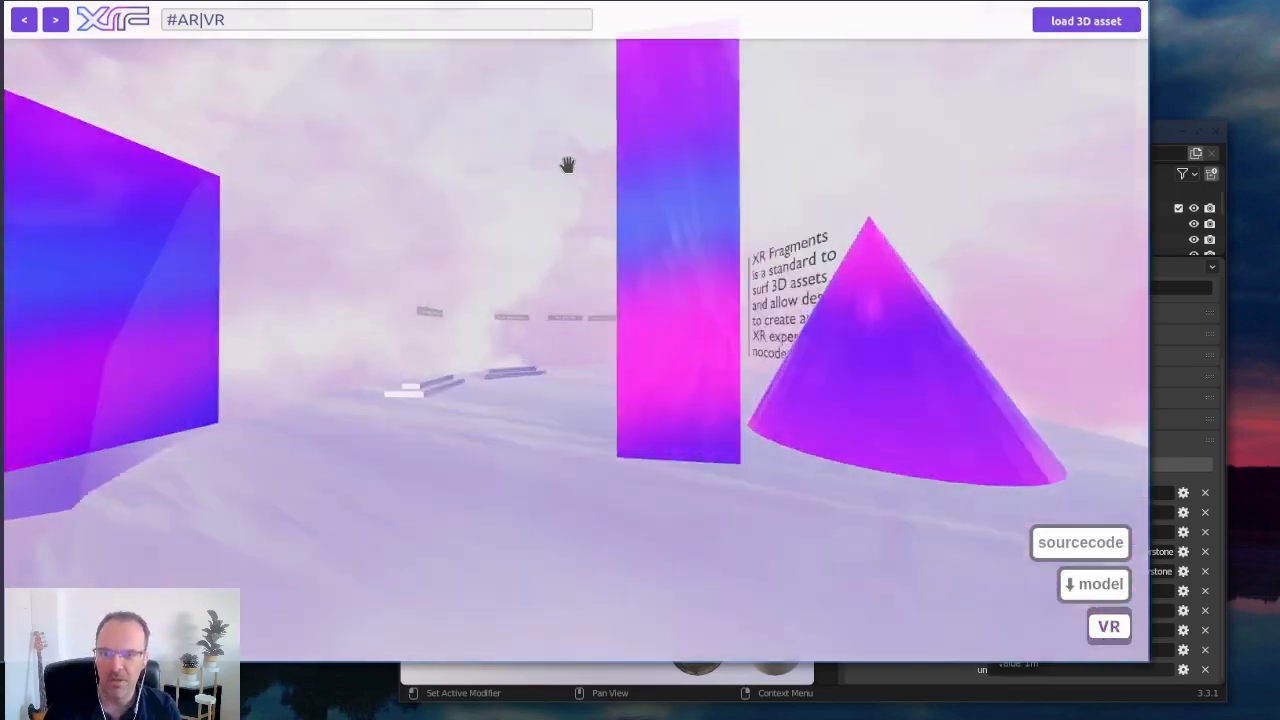
key("s")
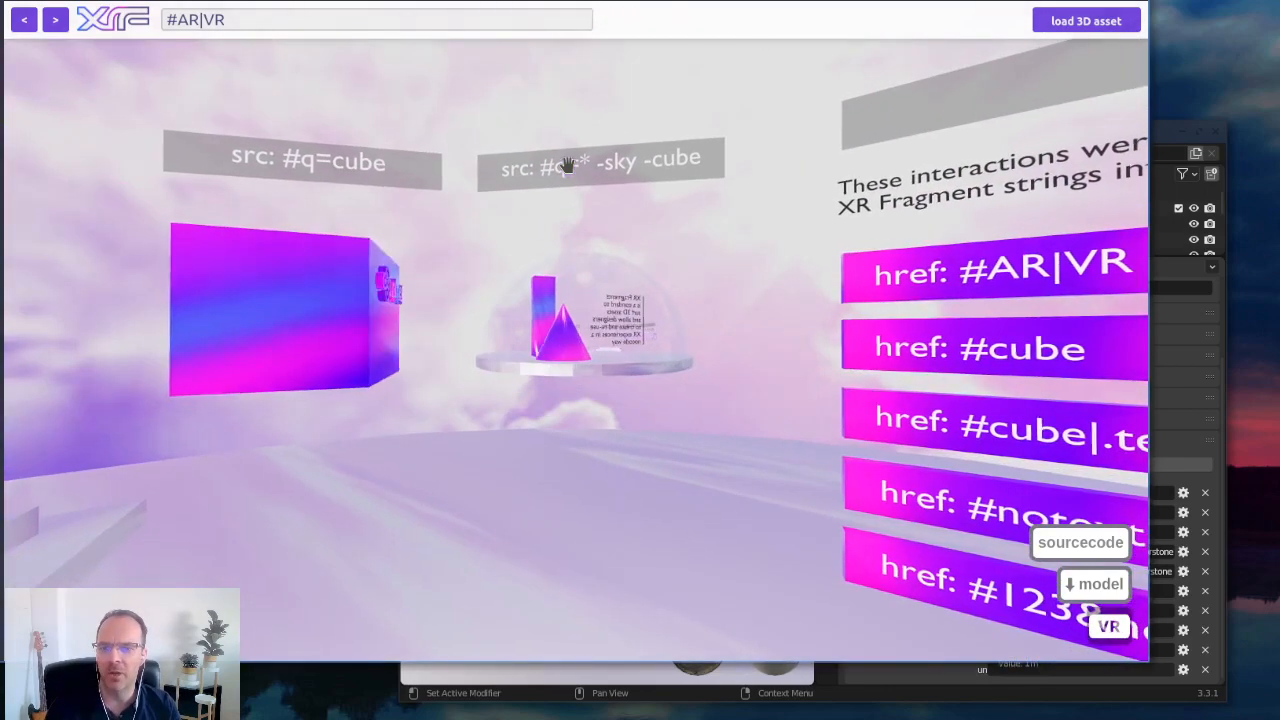
key("s")
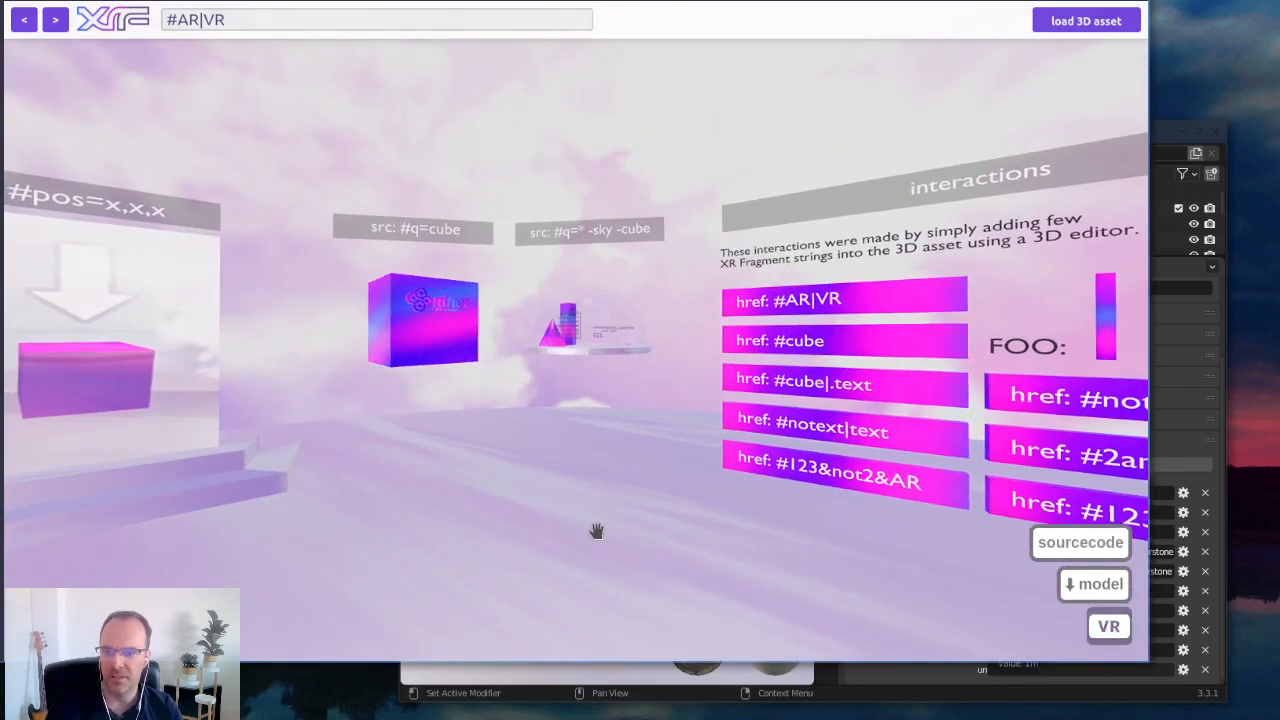
- Face the interactions board and follow its href: #not2 link
mouse_move(597, 531)
left_mouse_down()
mouse_move(306, 509)
mouse_move(620, 522)
left_mouse_up()
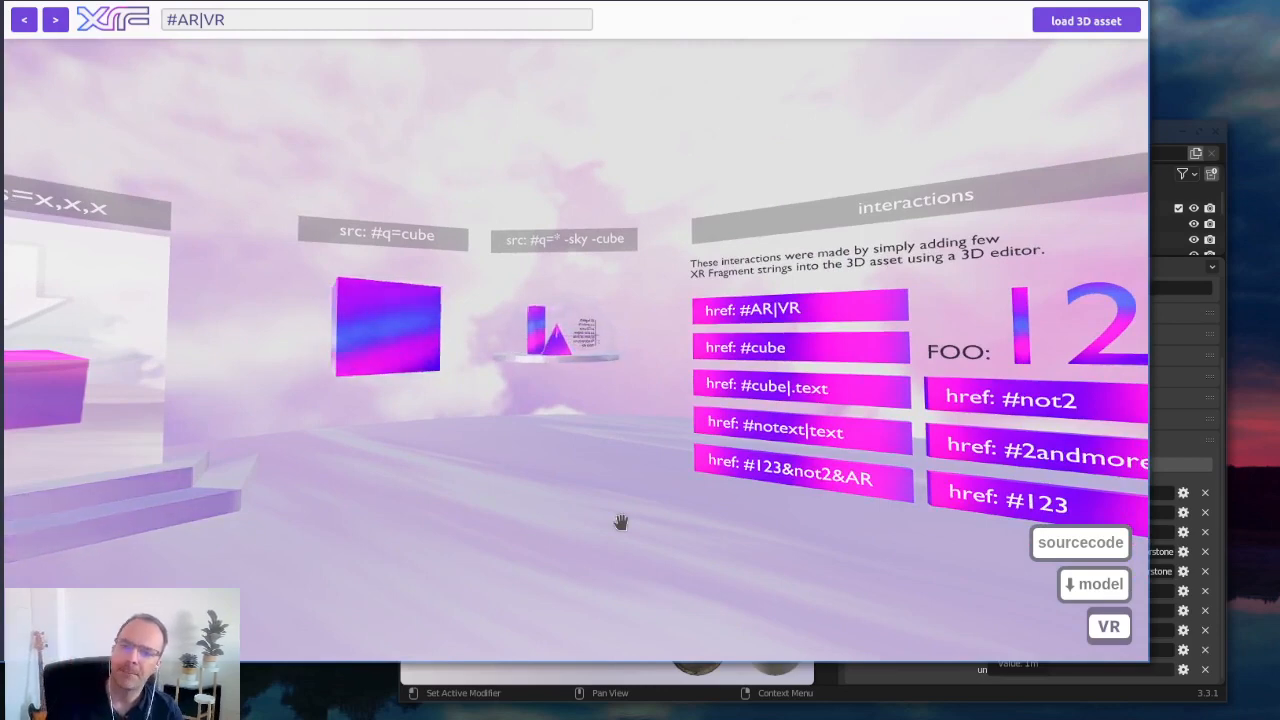
left_click(737, 583)
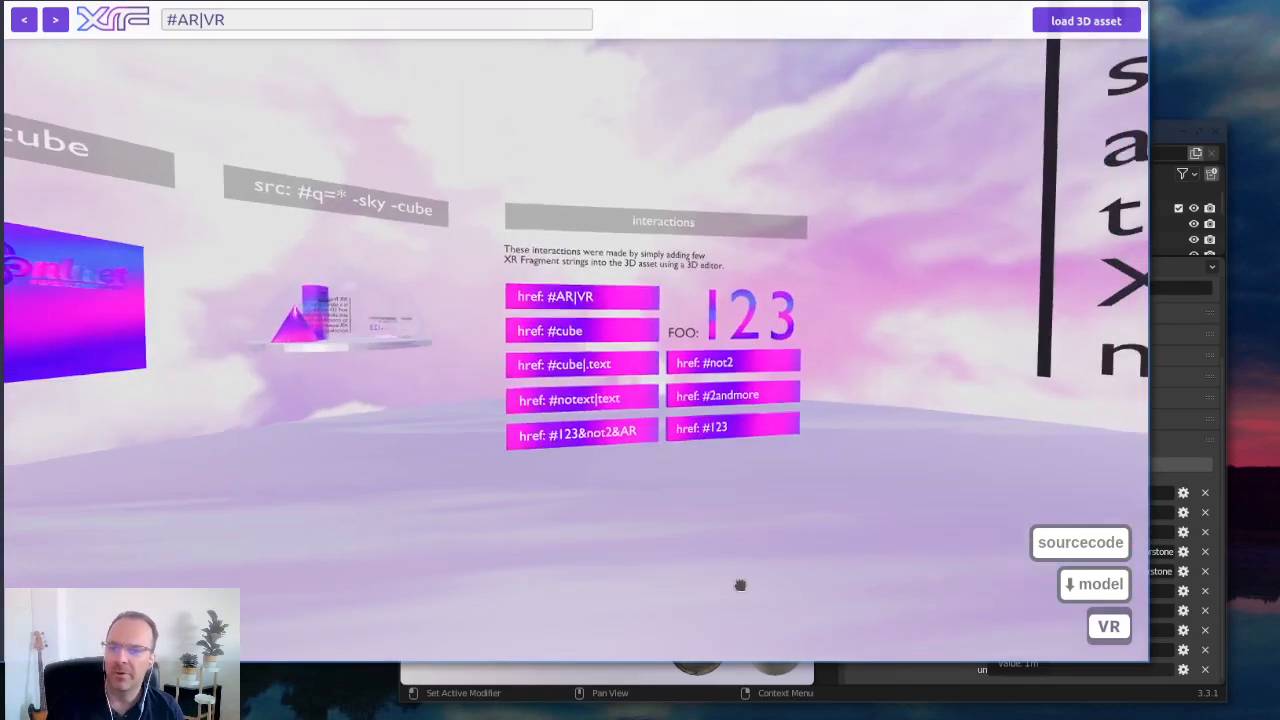
left_click_drag(738, 587, 703, 557)
left_click(704, 557)
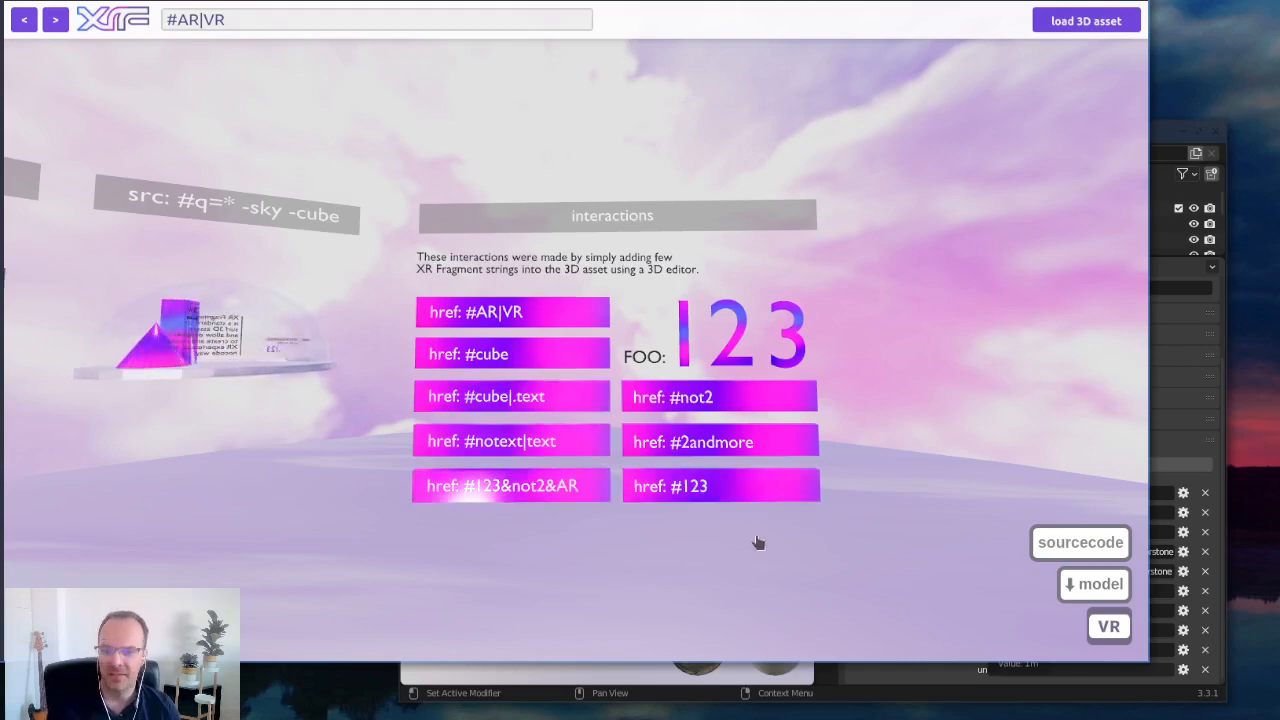
left_click_drag(557, 550, 734, 539)
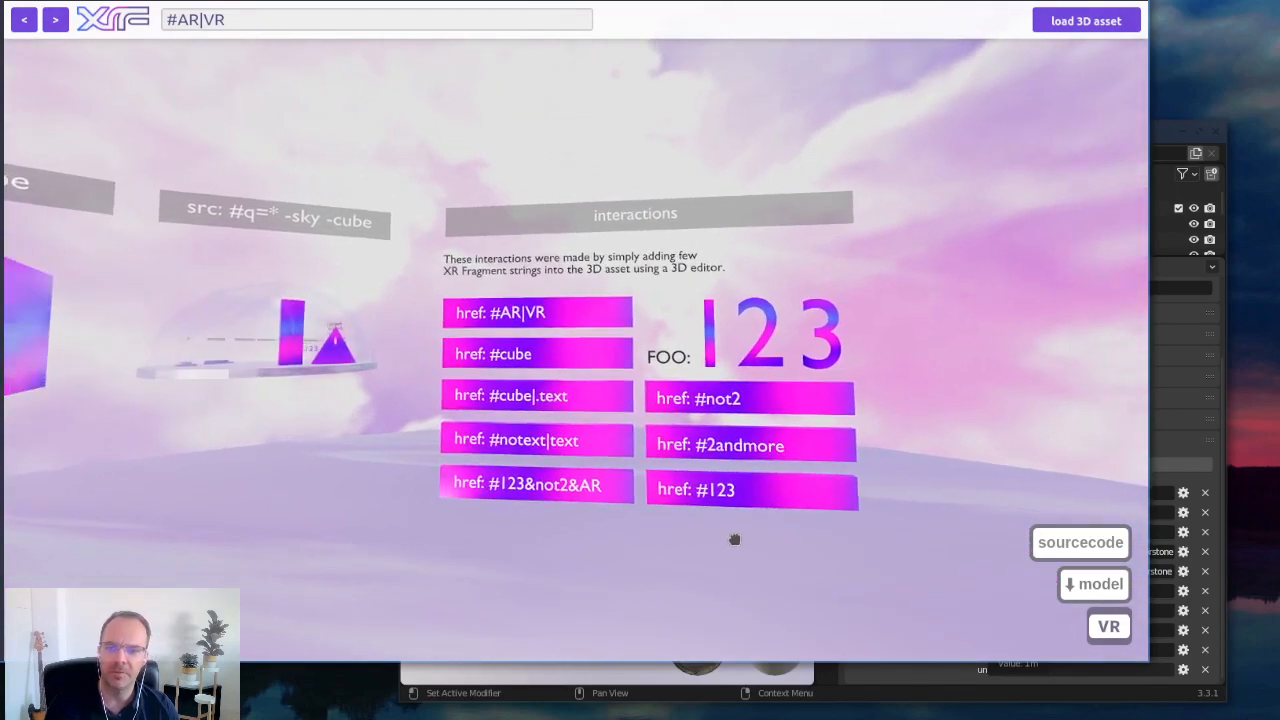
left_click(810, 400)
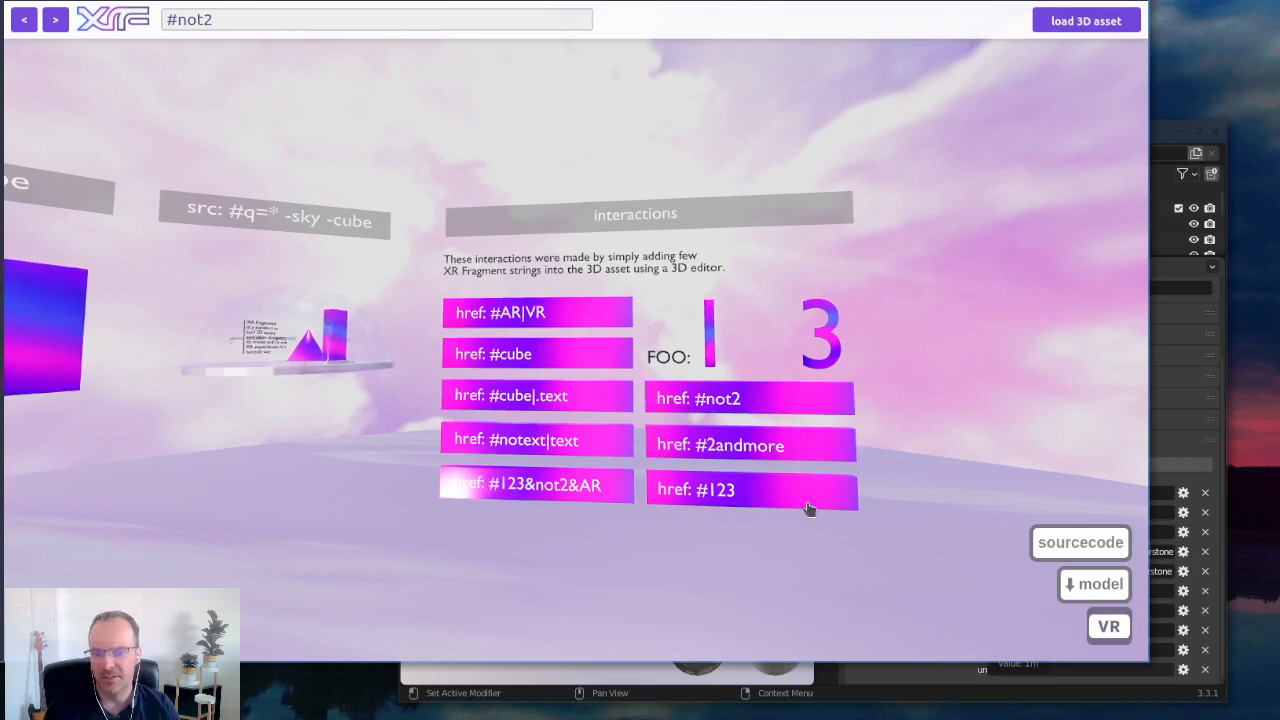
- Inspect the floating miniature scene with #not2 active and return to the interactions board
left_click_drag(634, 560, 574, 560)
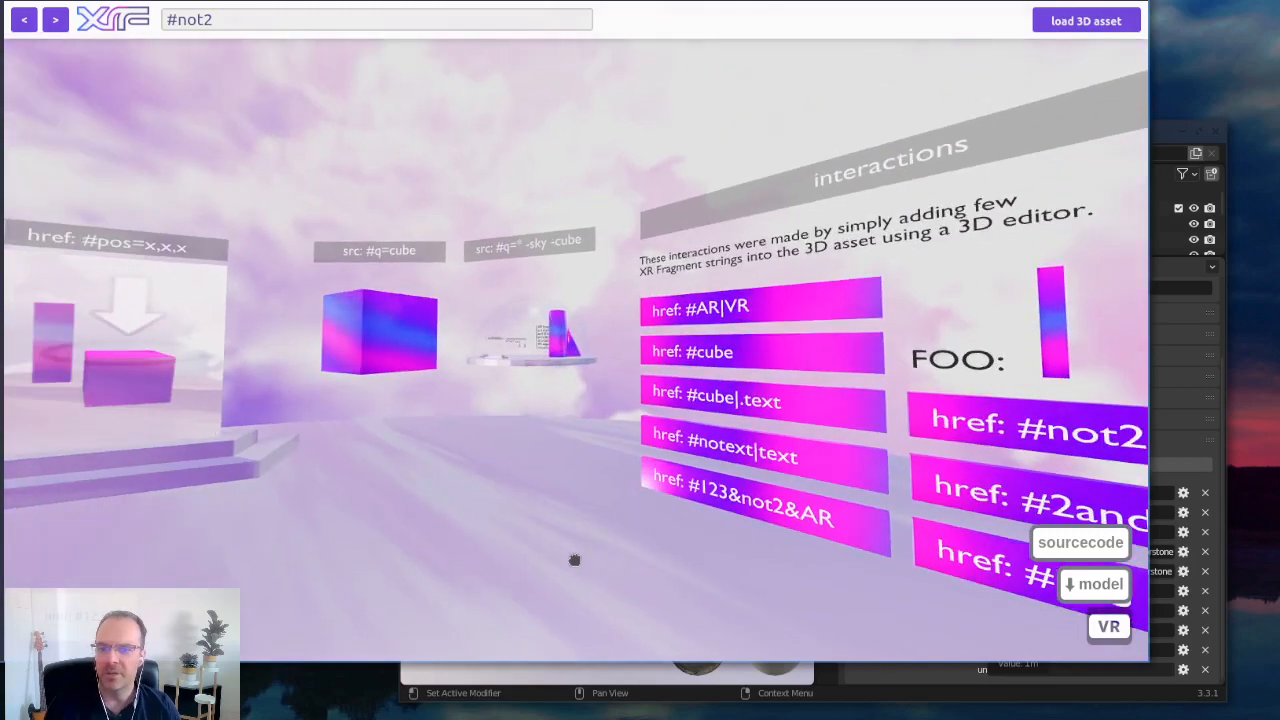
key("w")
key("s")
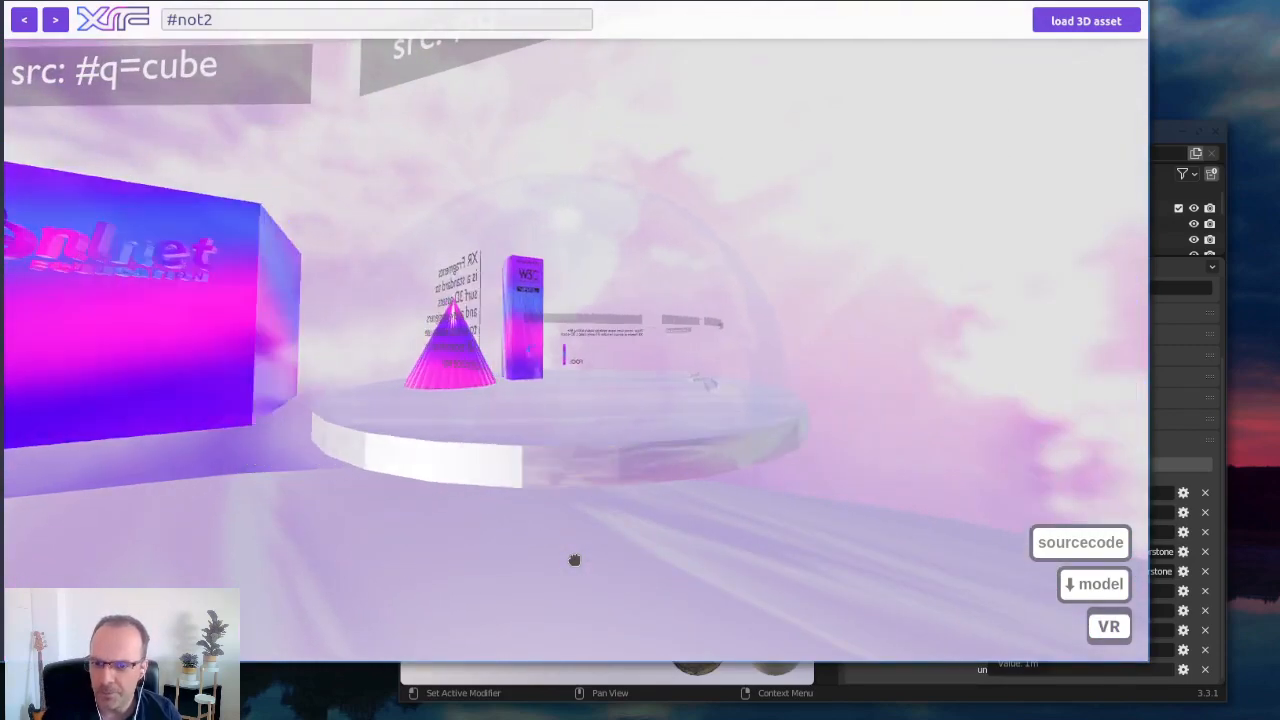
key("s")
left_click_drag(574, 560, 822, 553)
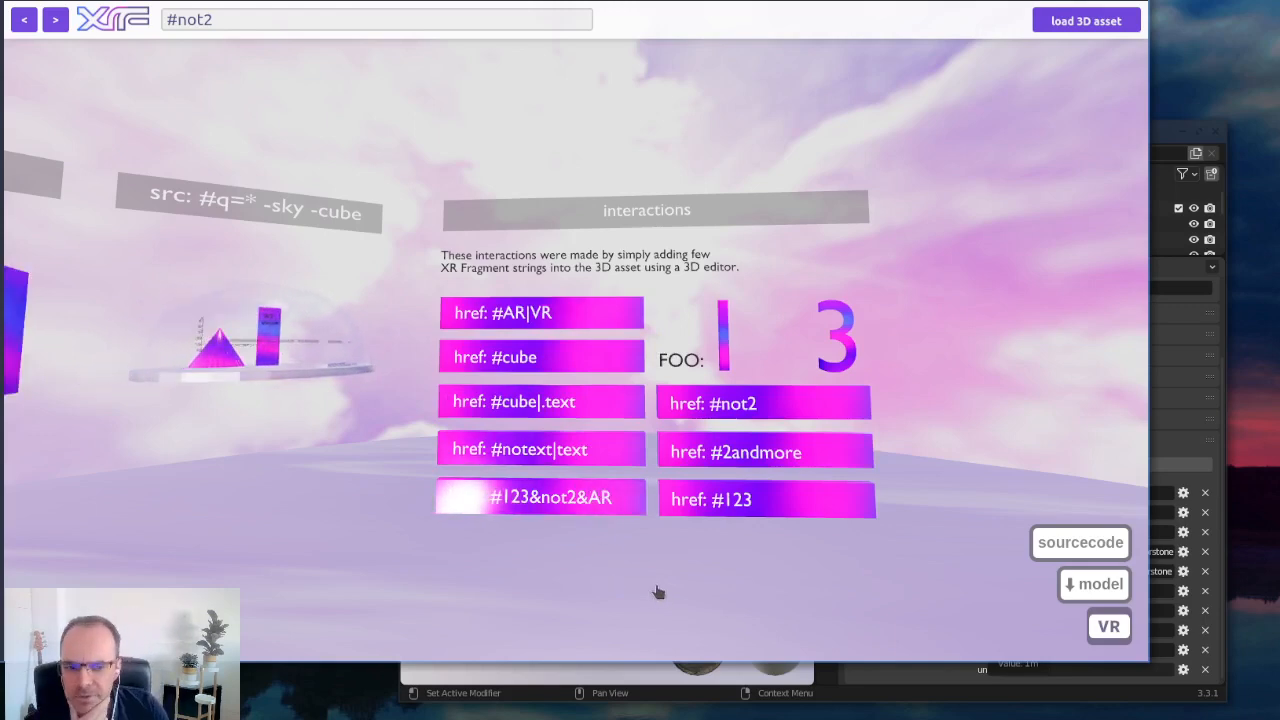
mouse_move(648, 586)
left_mouse_down()
mouse_move(631, 594)
mouse_move(649, 603)
mouse_move(549, 611)
mouse_move(636, 591)
left_mouse_up()
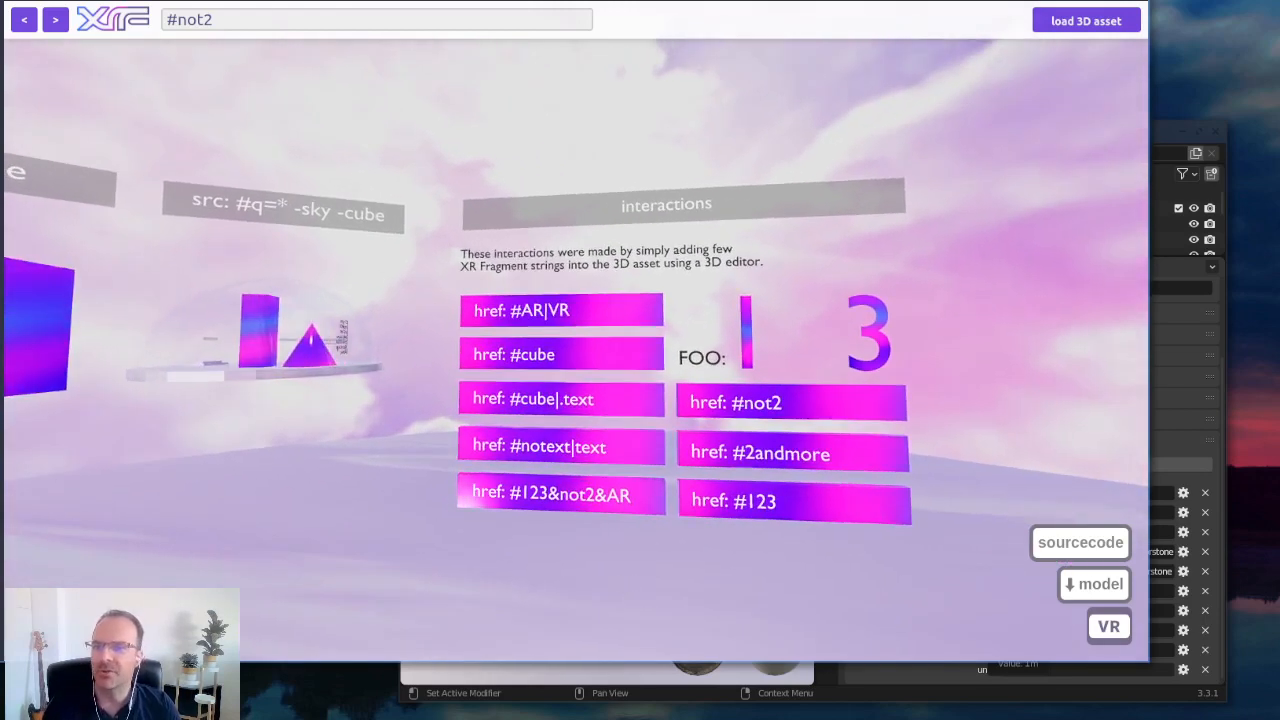
- Switch to the XR Fragments queries reference page and enlarge it to read the fragment's example values
key("alt+Tab")
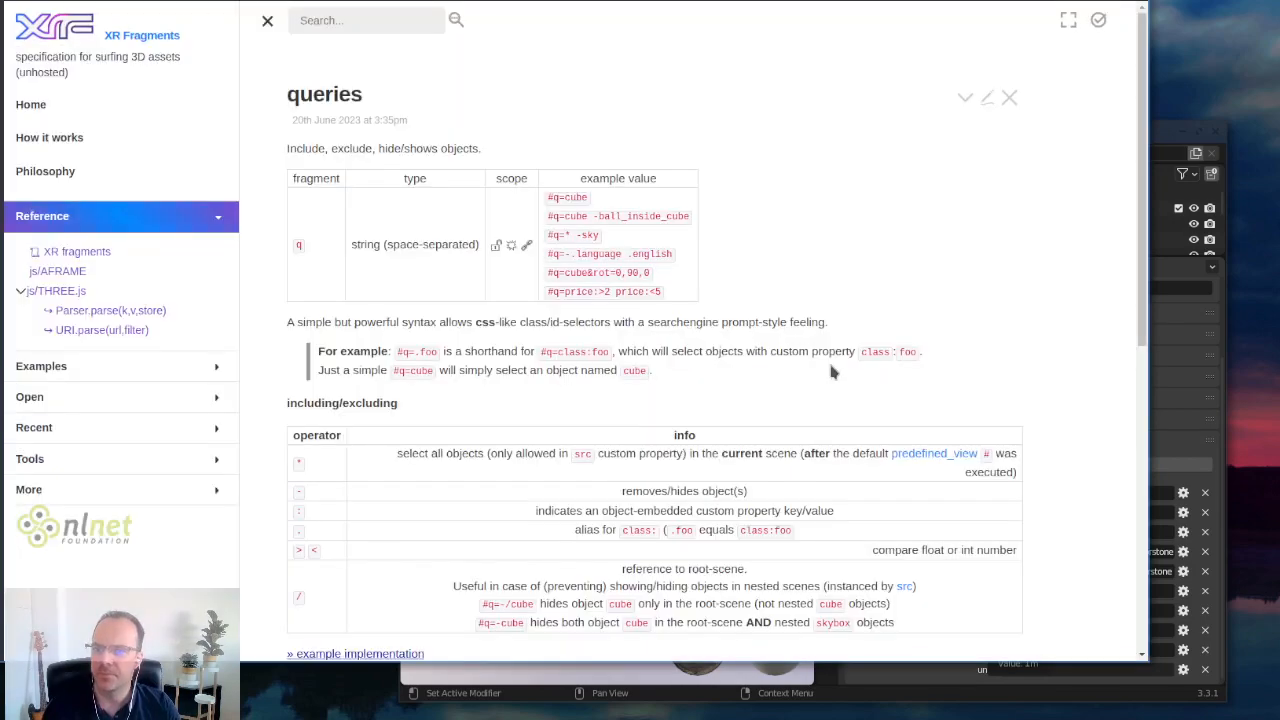
scroll(785, 401, "down", 2)
scroll(785, 401, "up", 2)
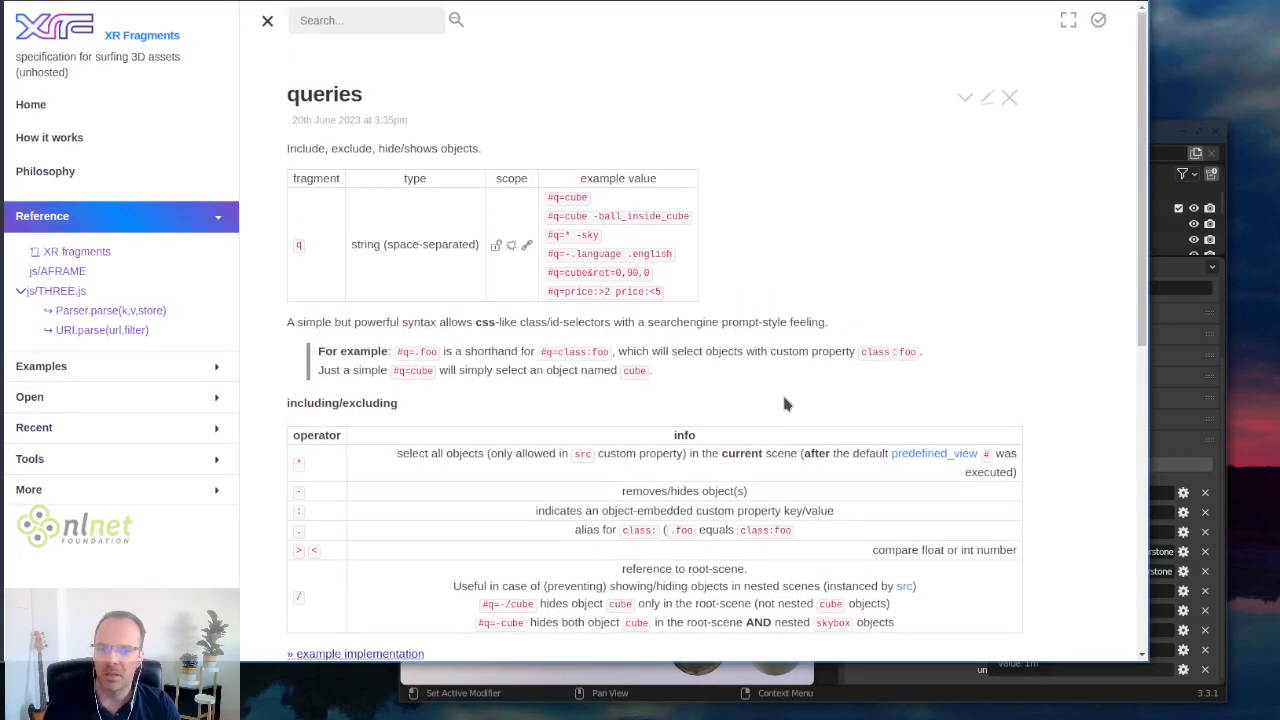
scroll(785, 392, "up", 2, "ctrl")
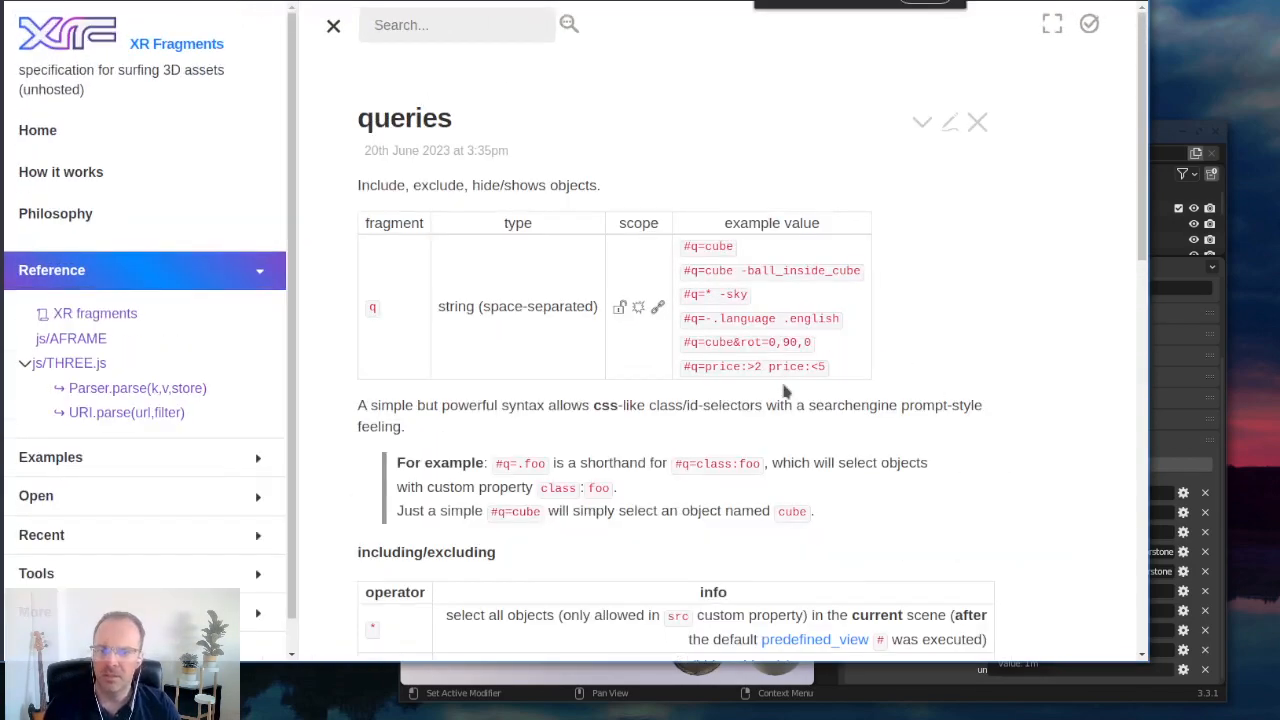
scroll(888, 415, "down", 2)
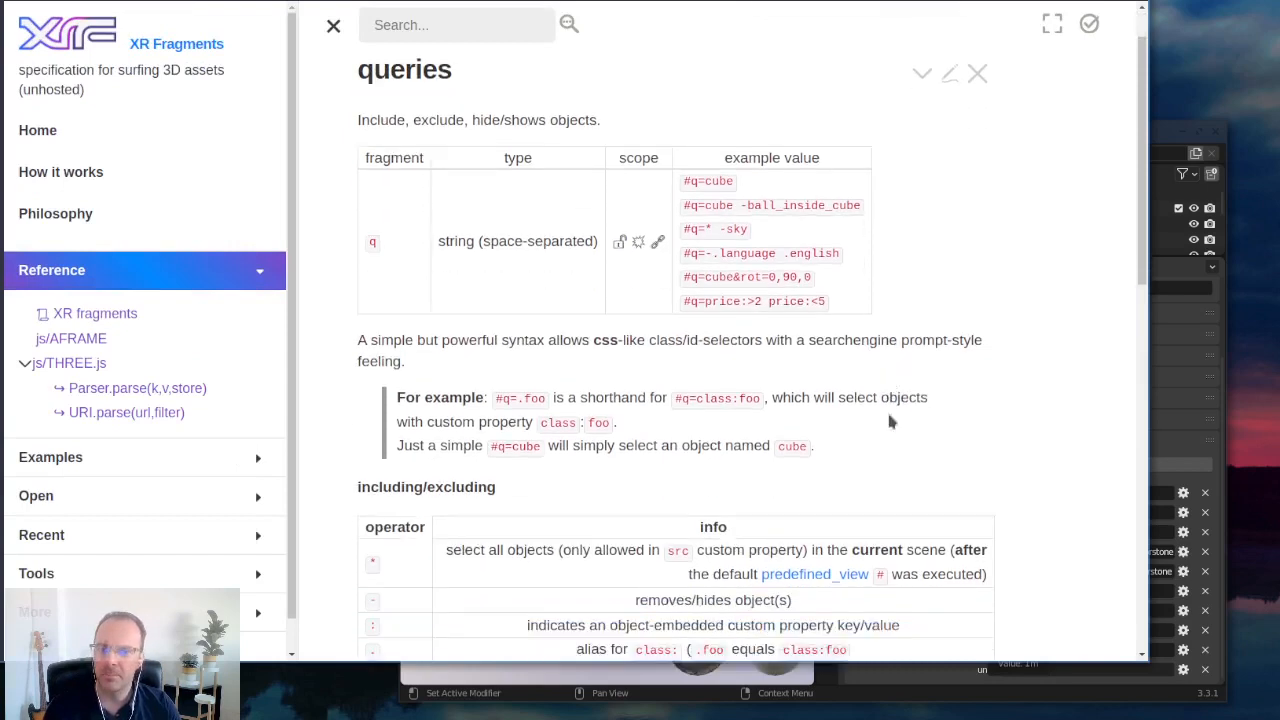
scroll(888, 415, "up", 2)
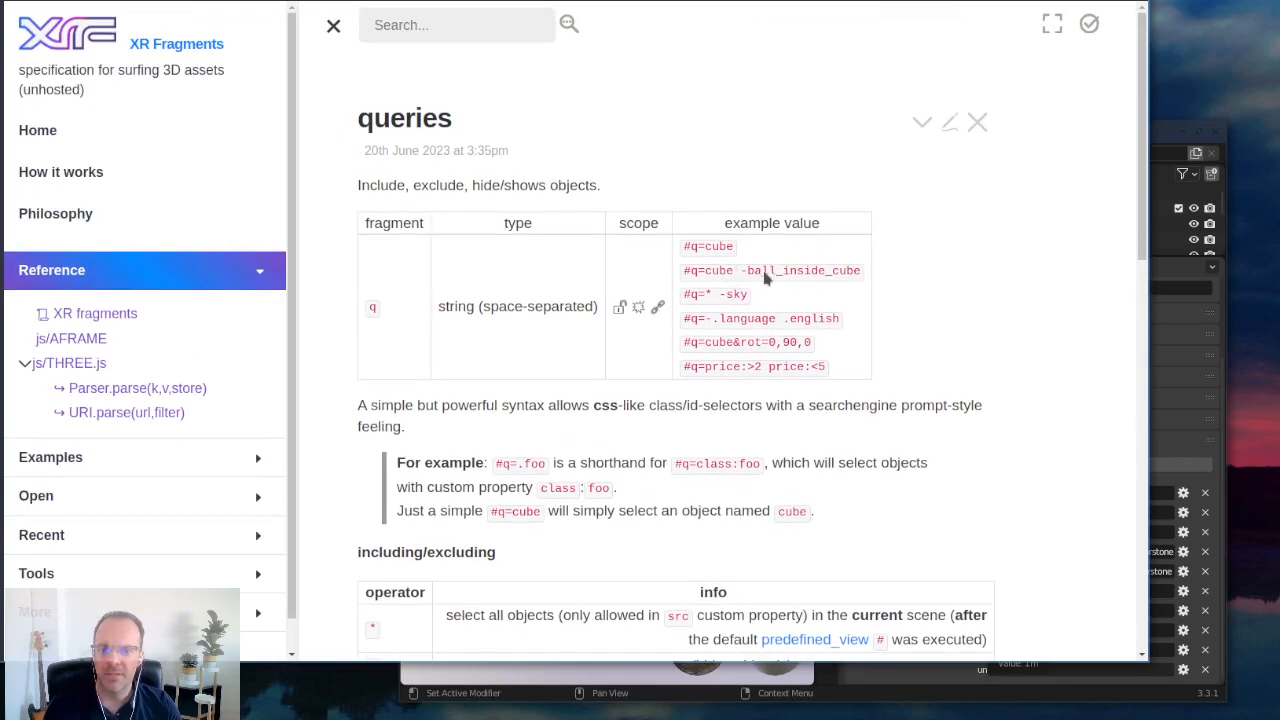
- Highlight the -ball_inside_cube, .language and price:>2 price:<5 parts of the query examples and return to the 3D scene viewer
left_click_drag(737, 271, 843, 270)
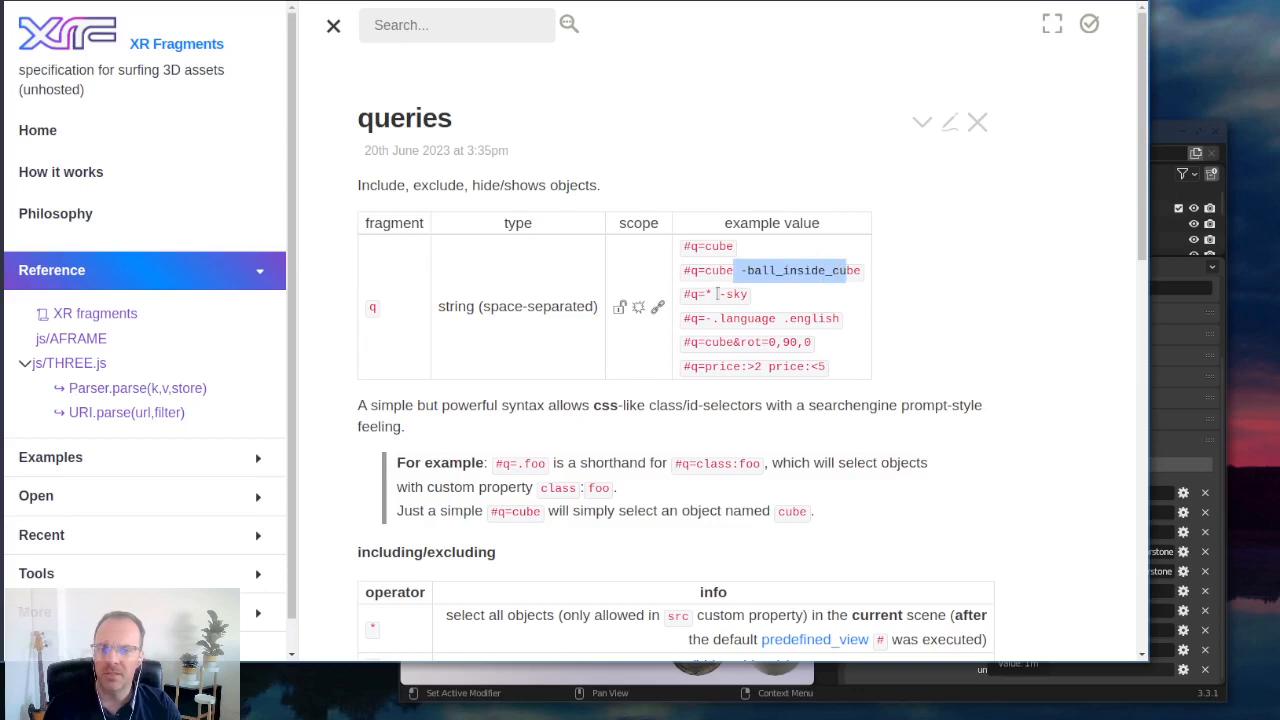
left_click_drag(714, 322, 778, 318)
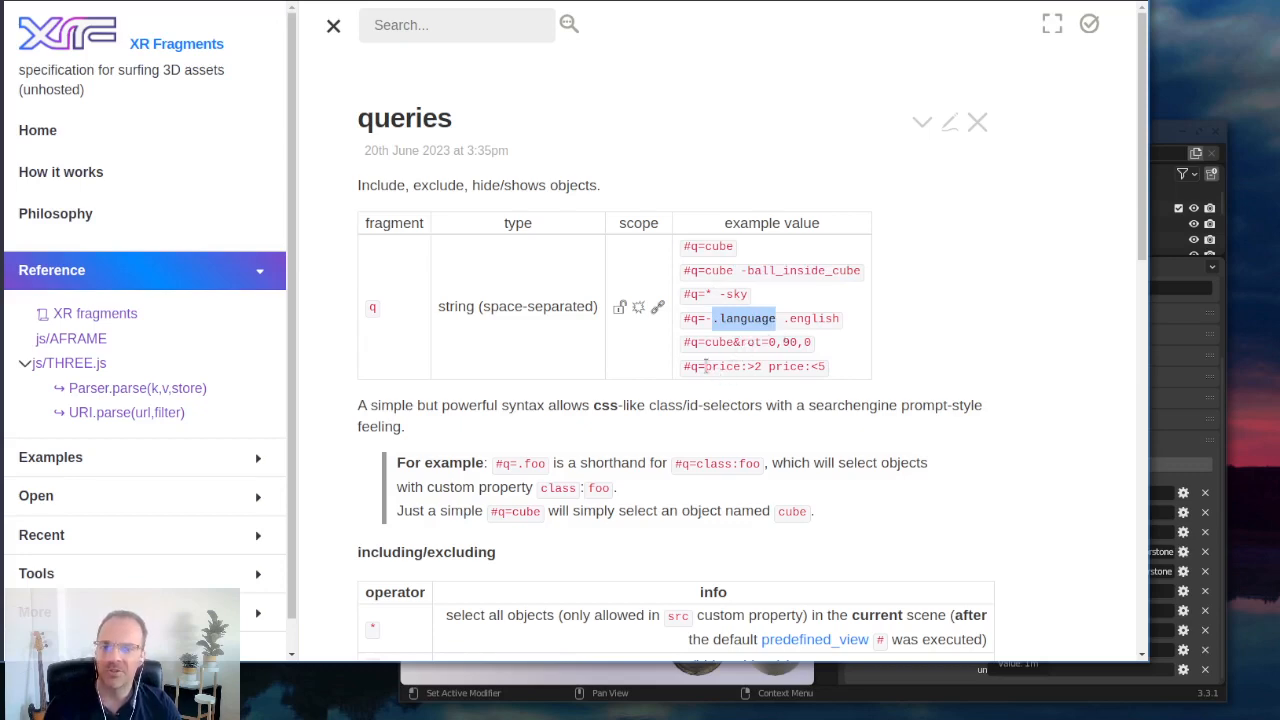
left_click_drag(706, 366, 827, 367)
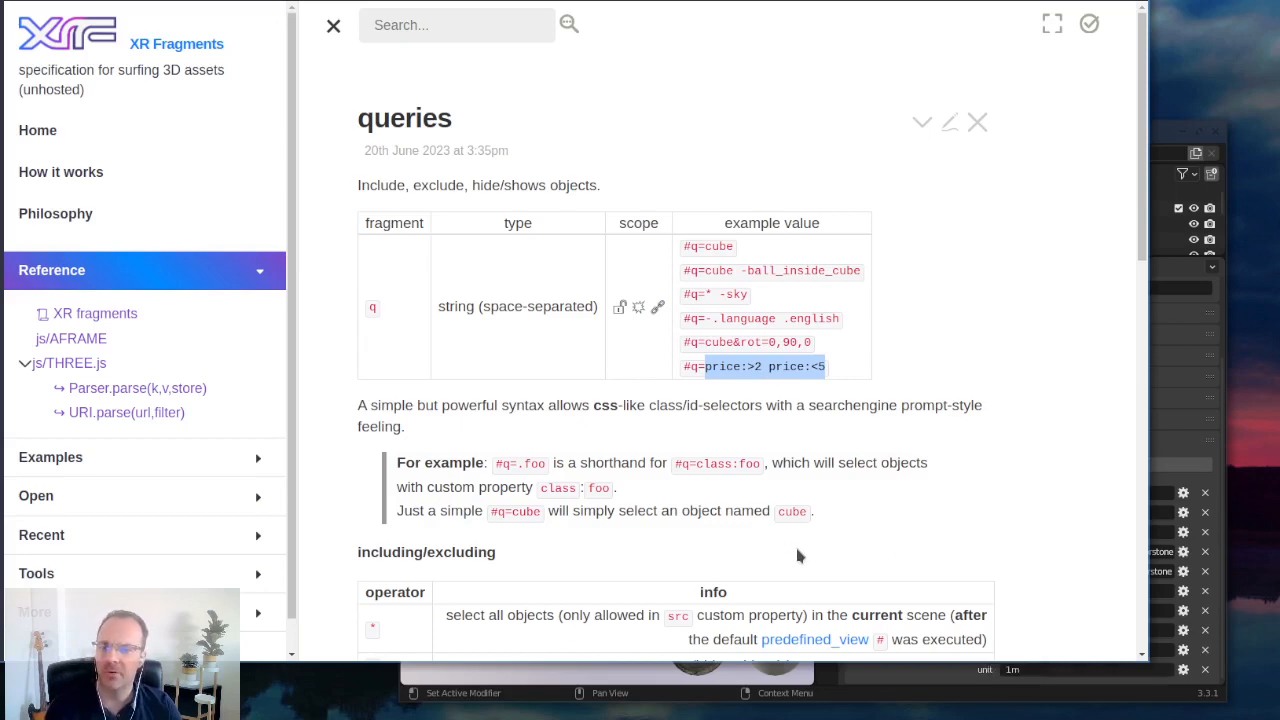
scroll(790, 557, "down", 1)
scroll(797, 556, "down", 2)
scroll(797, 556, "up", 3)
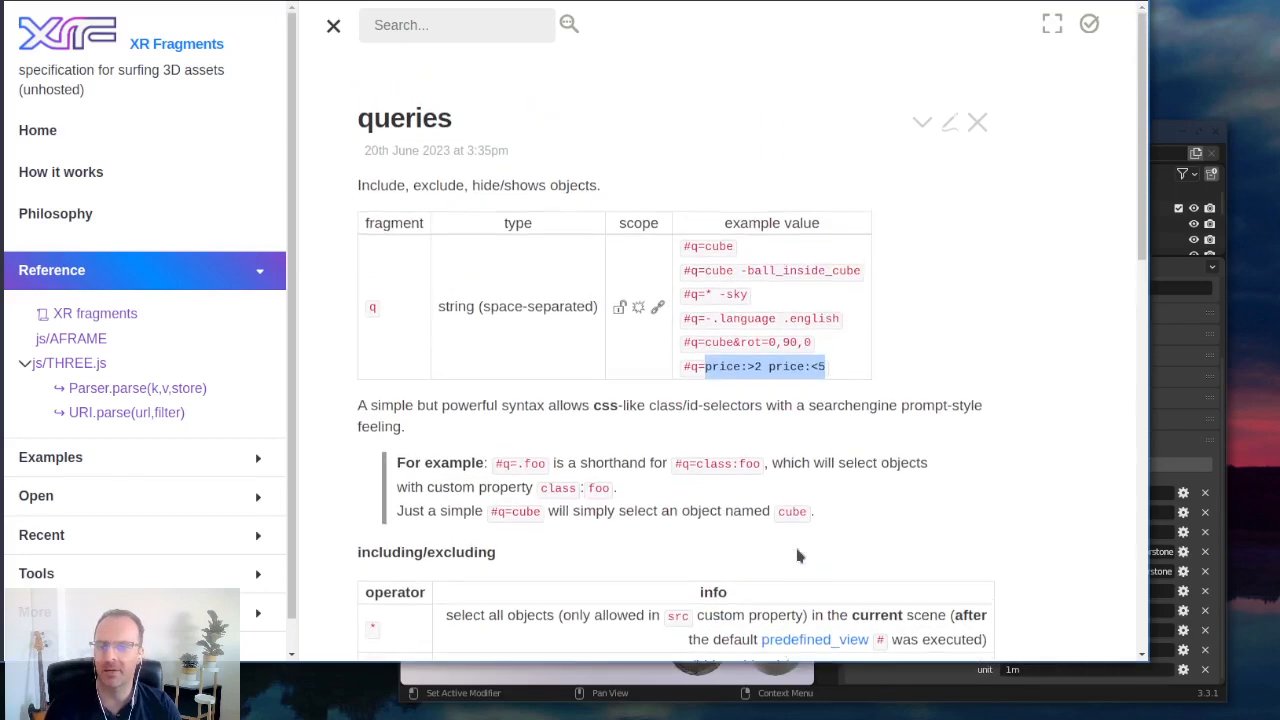
key("alt+Tab")
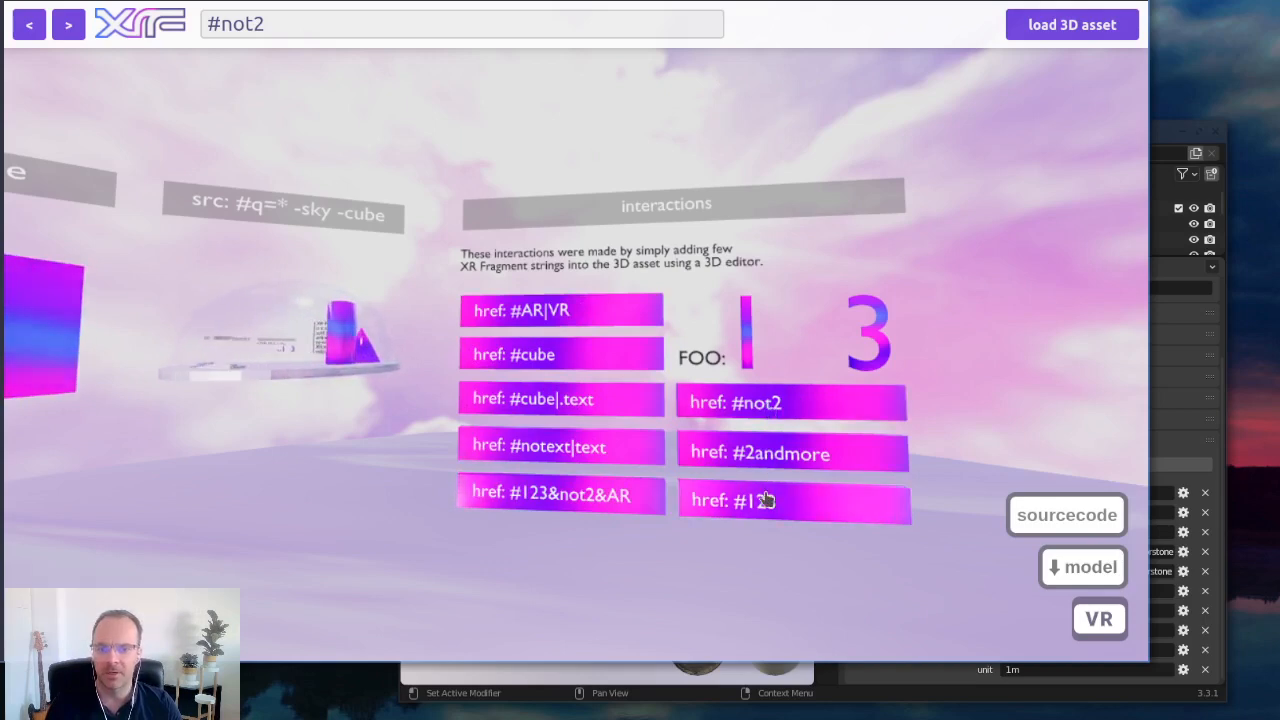
- Switch to Blender, open the scene's #notext custom property value, and return to the XR Fragments queries reference page
left_click(881, 688)
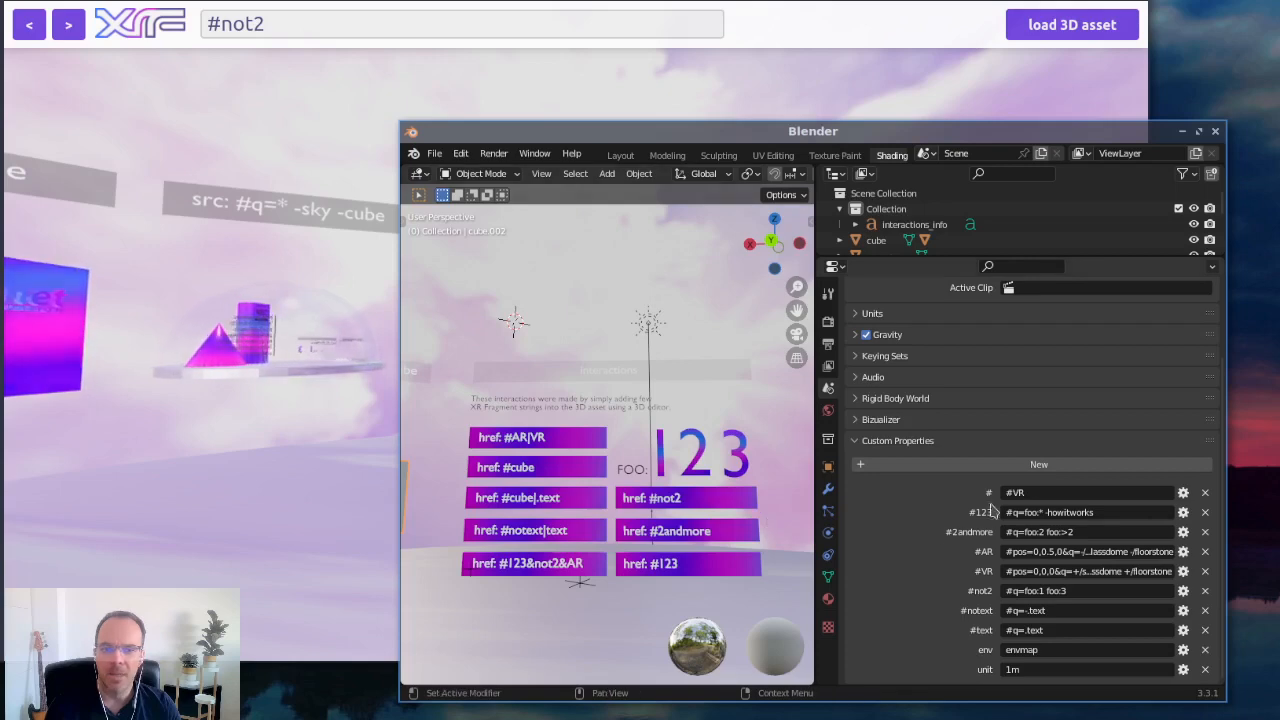
left_click(1018, 617)
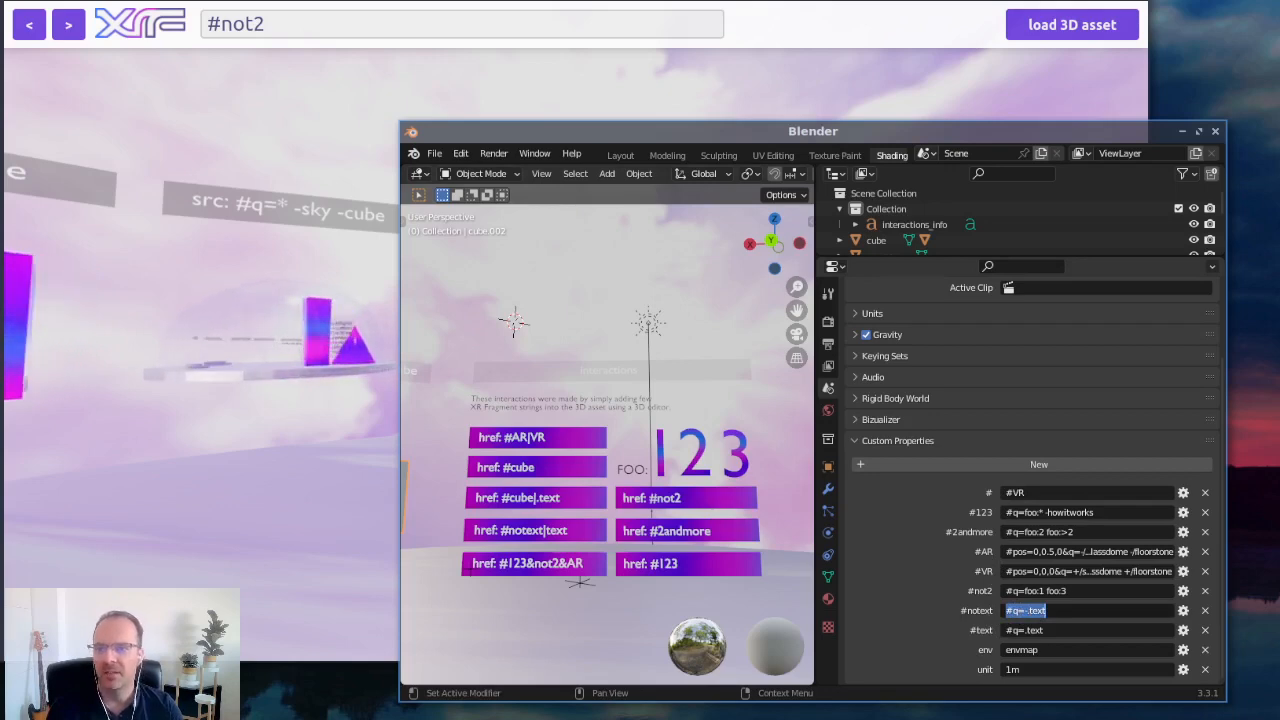
key("alt+Tab")
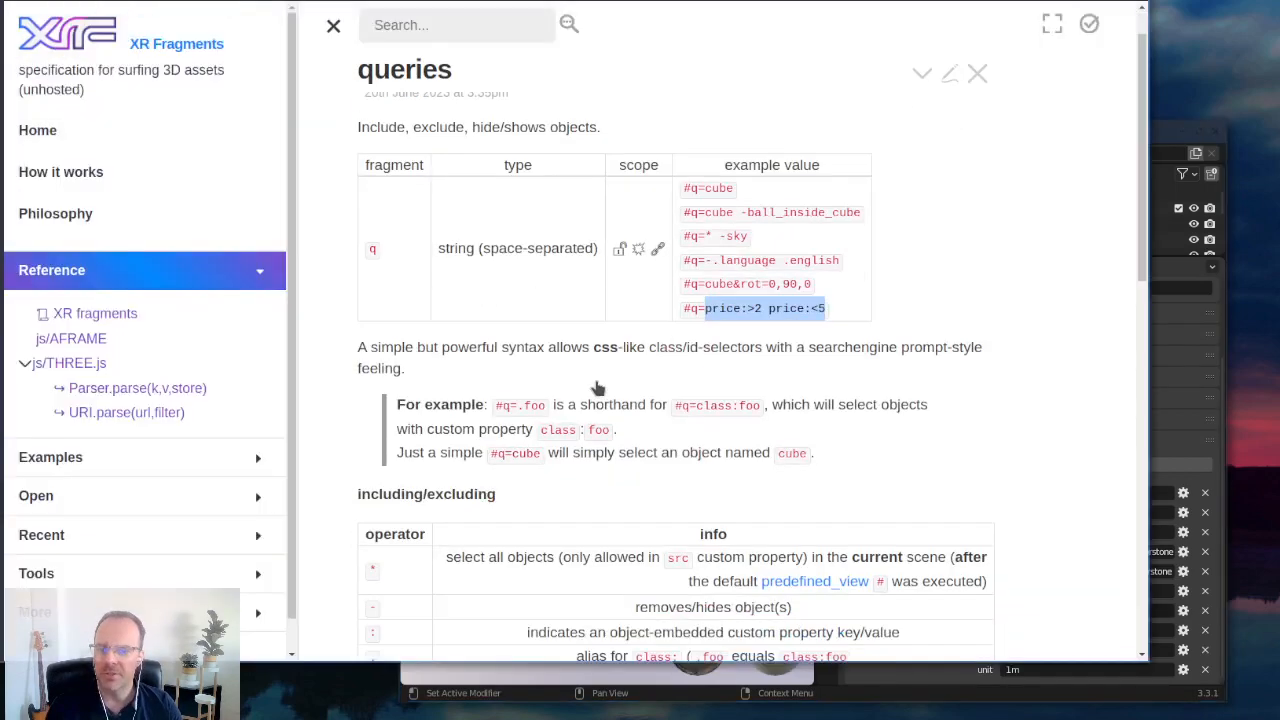
- Read through the queries page and highlight spec 1.0 rule 1 on embedded-only execution and preventing sharing of scene-tampered URLs
scroll(596, 380, "down", 1)
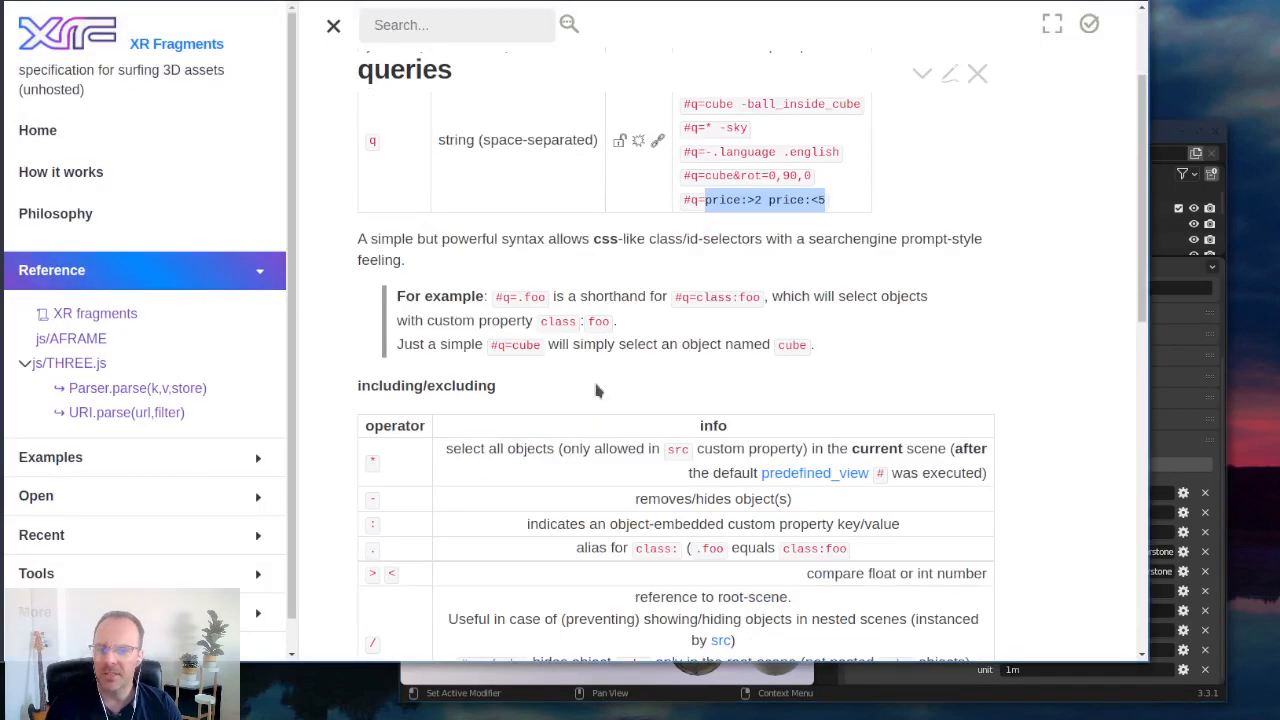
scroll(601, 413, "down", 4)
scroll(604, 428, "down", 2)
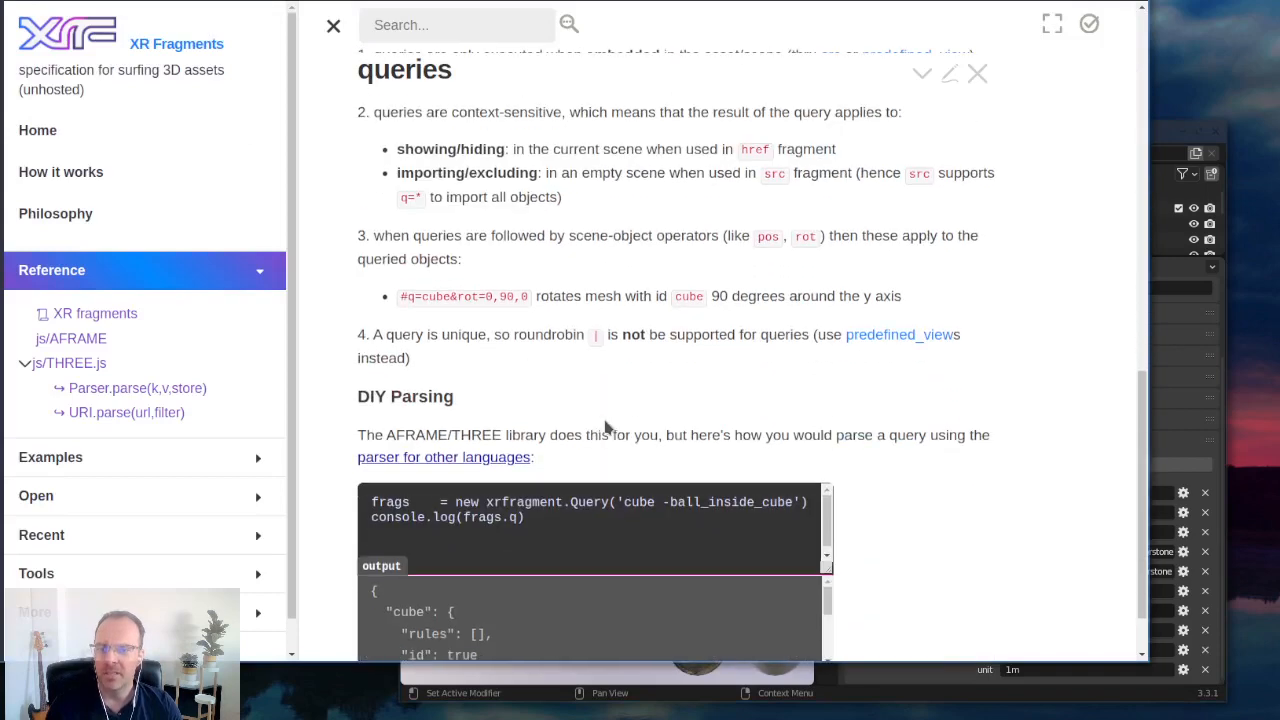
scroll(604, 428, "up", 4)
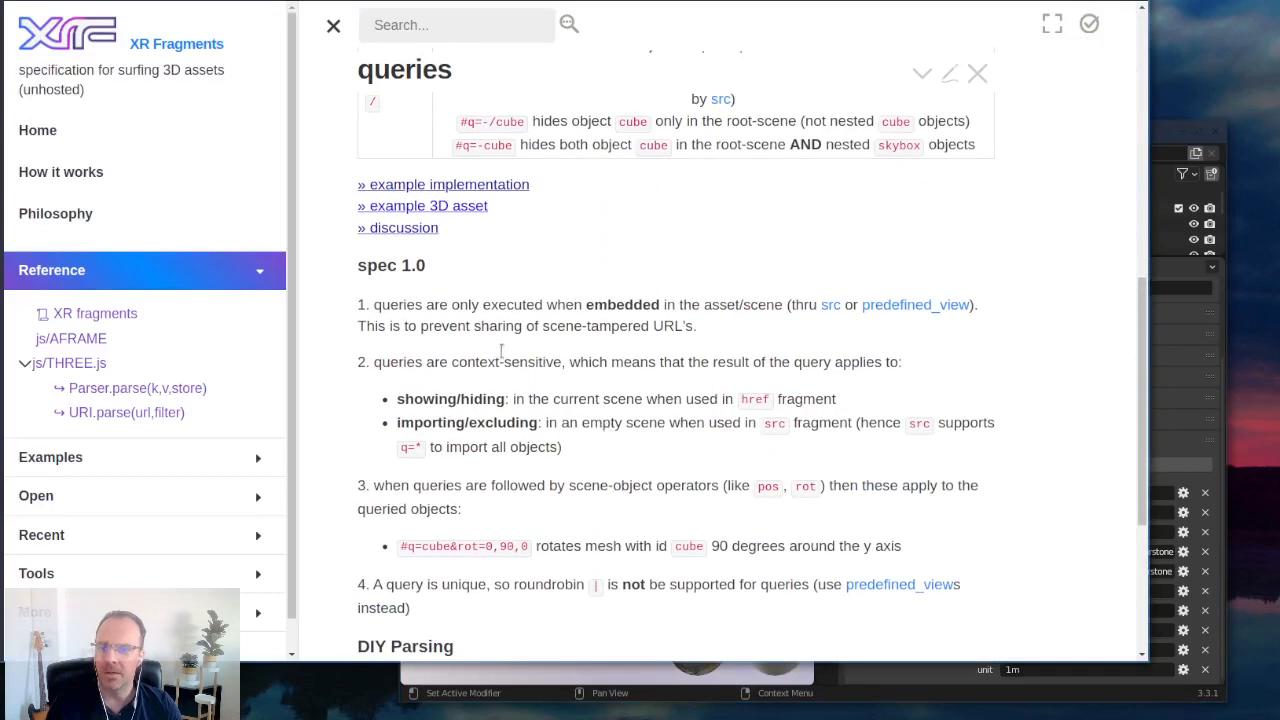
left_click_drag(380, 305, 754, 296)
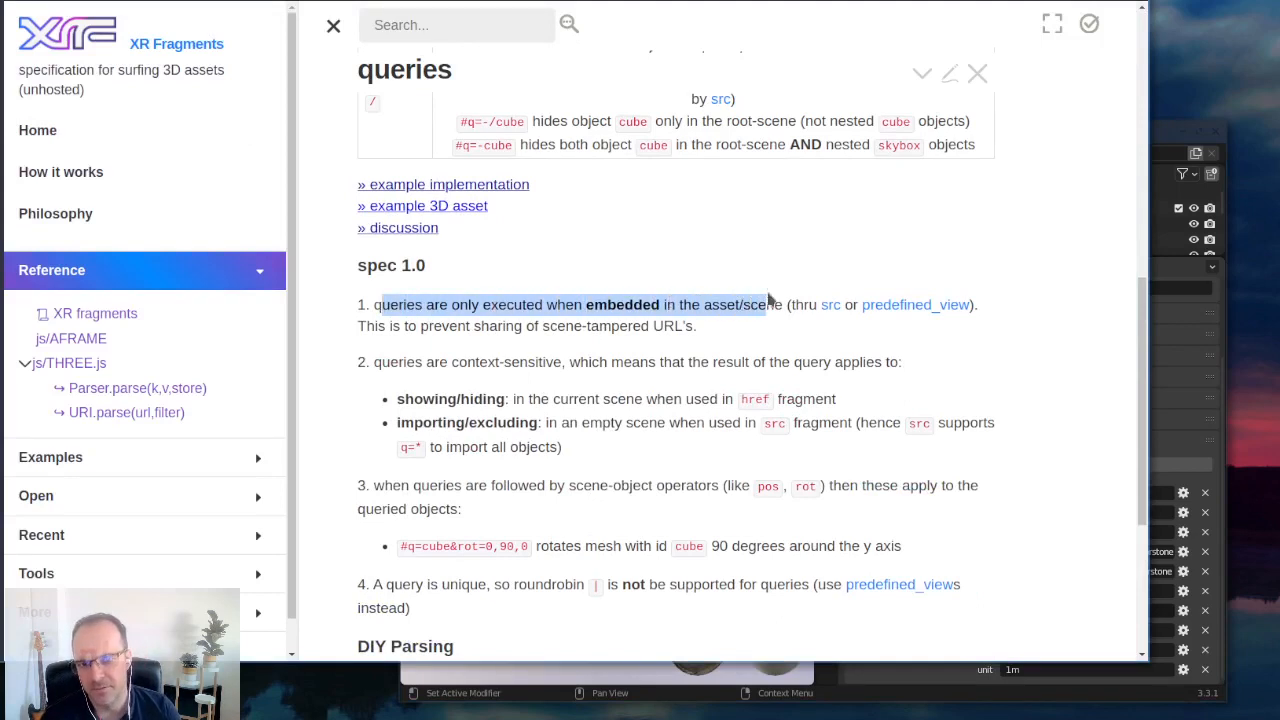
left_click(843, 309)
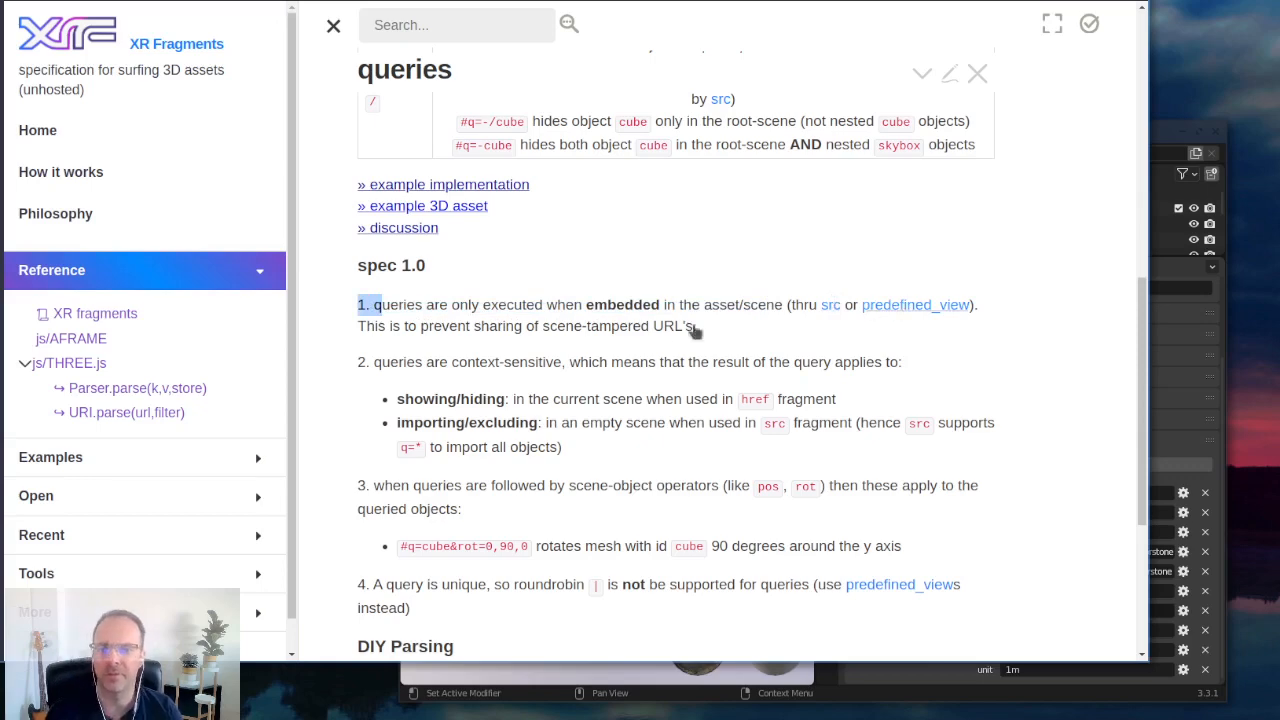
left_click(506, 340)
left_click_drag(411, 330, 678, 344)
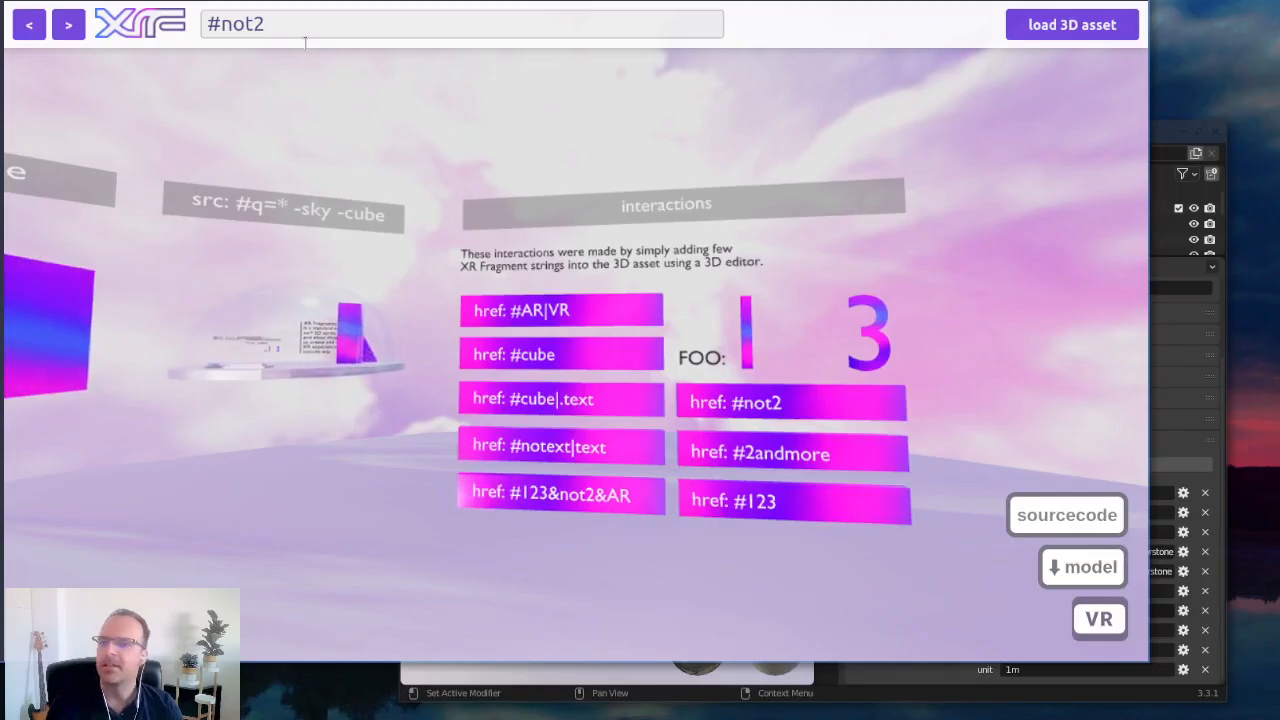
- In the 3D scene viewer, append &q=-floor to the #not2 address without loading it, and erase the added query
left_click(329, 22)
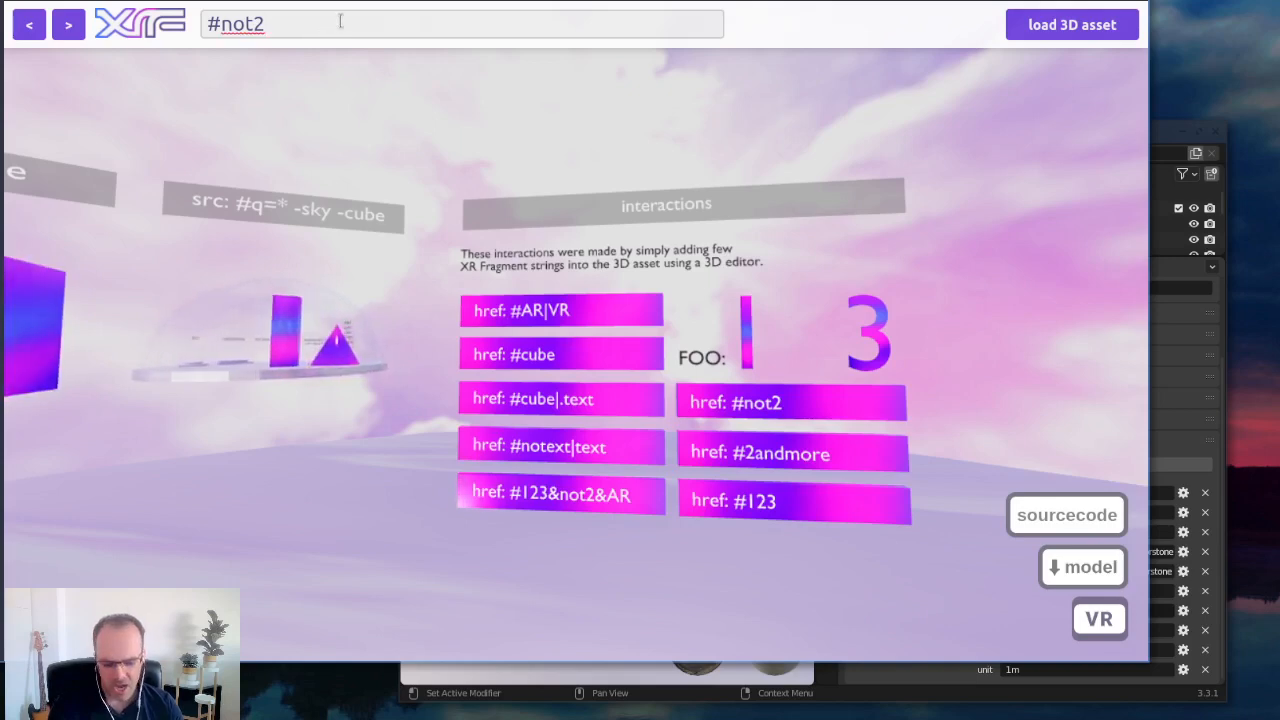
type("&q=")
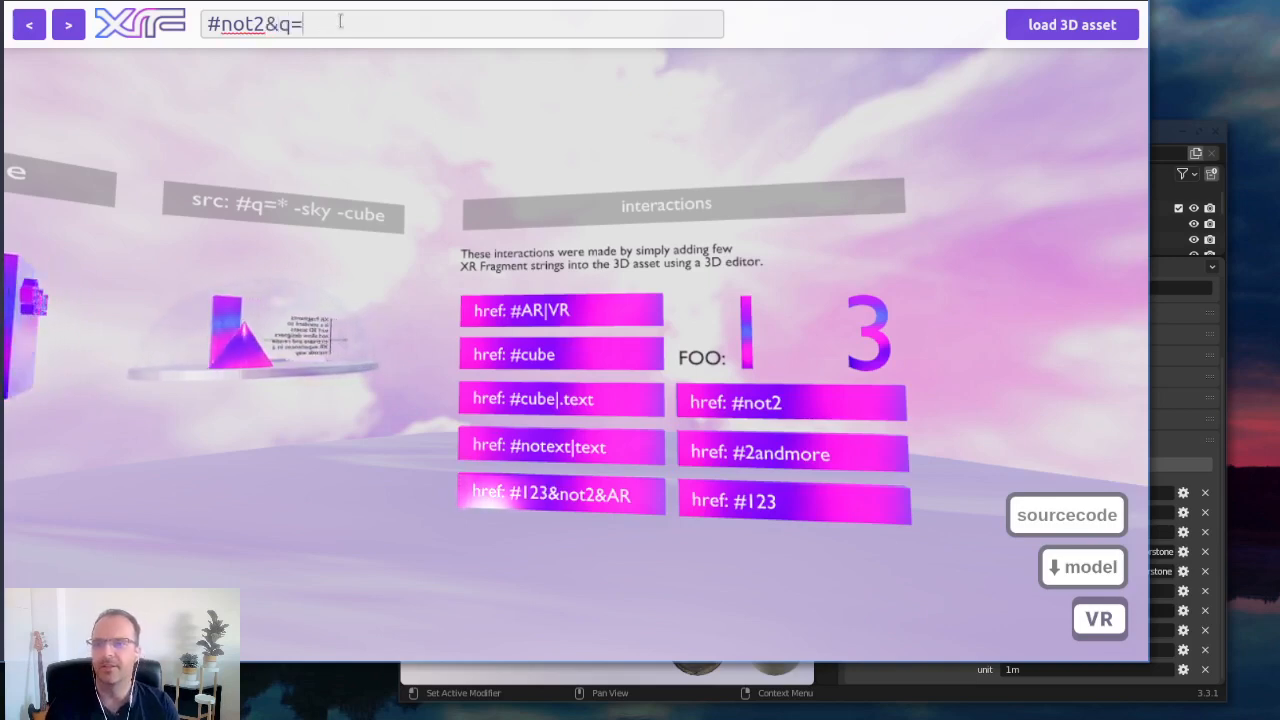
type("-floor")
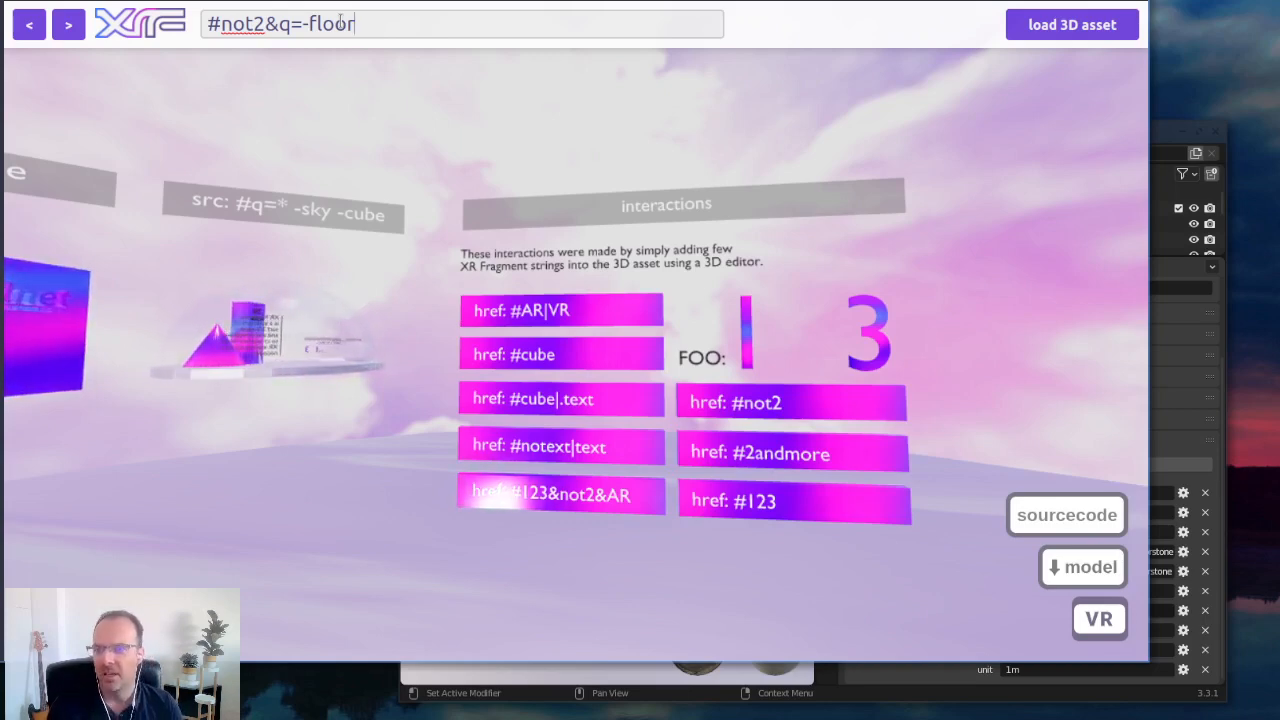
double_click(340, 22)
key("shift+Left")
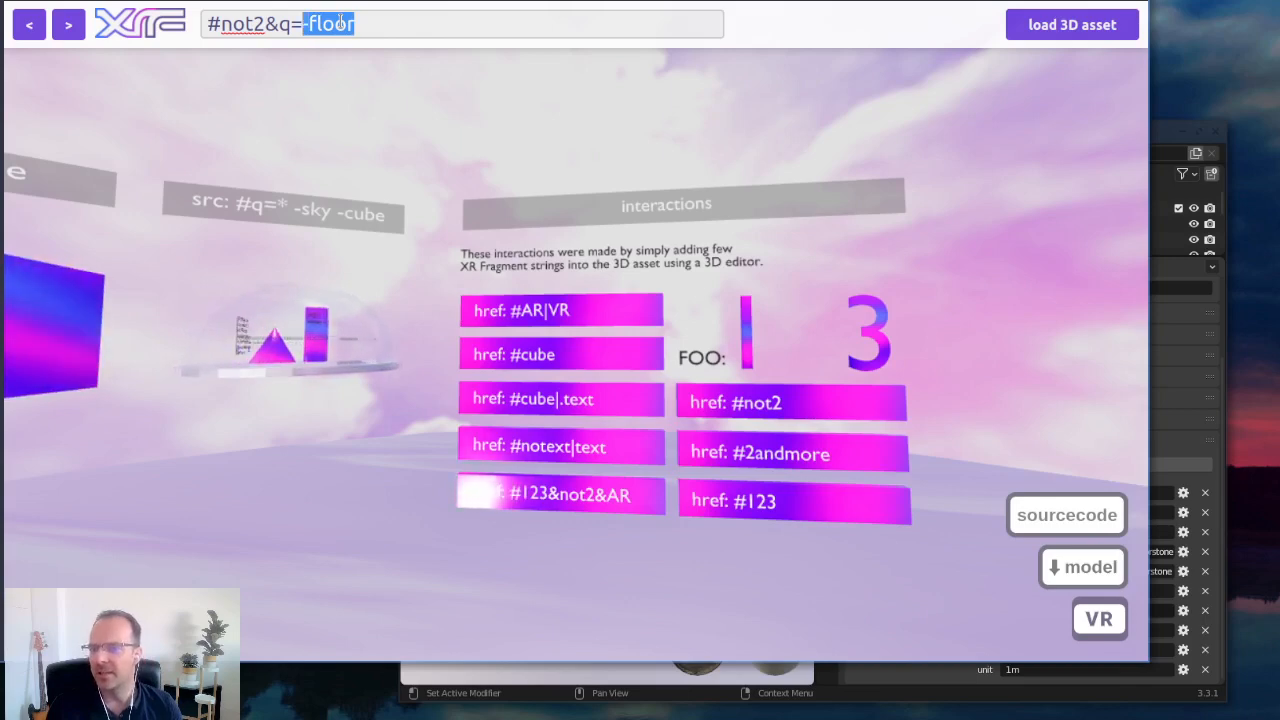
key("BackSpace")
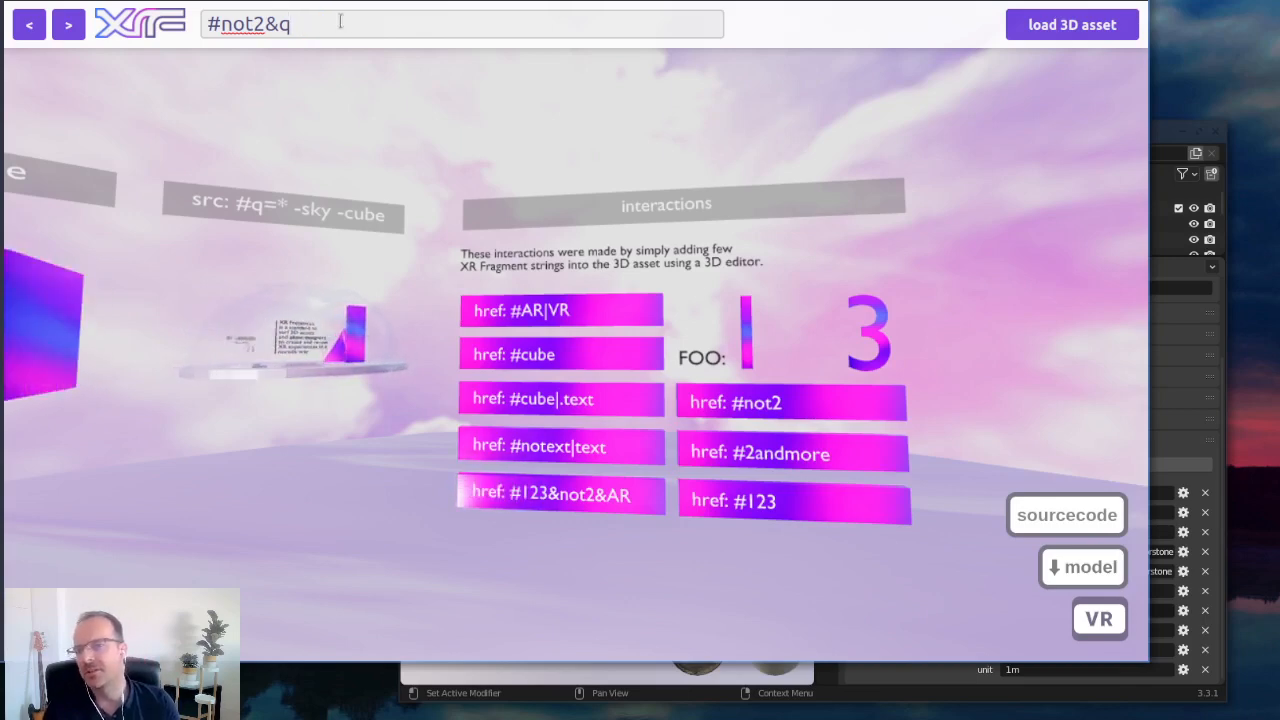
key("BackSpace")
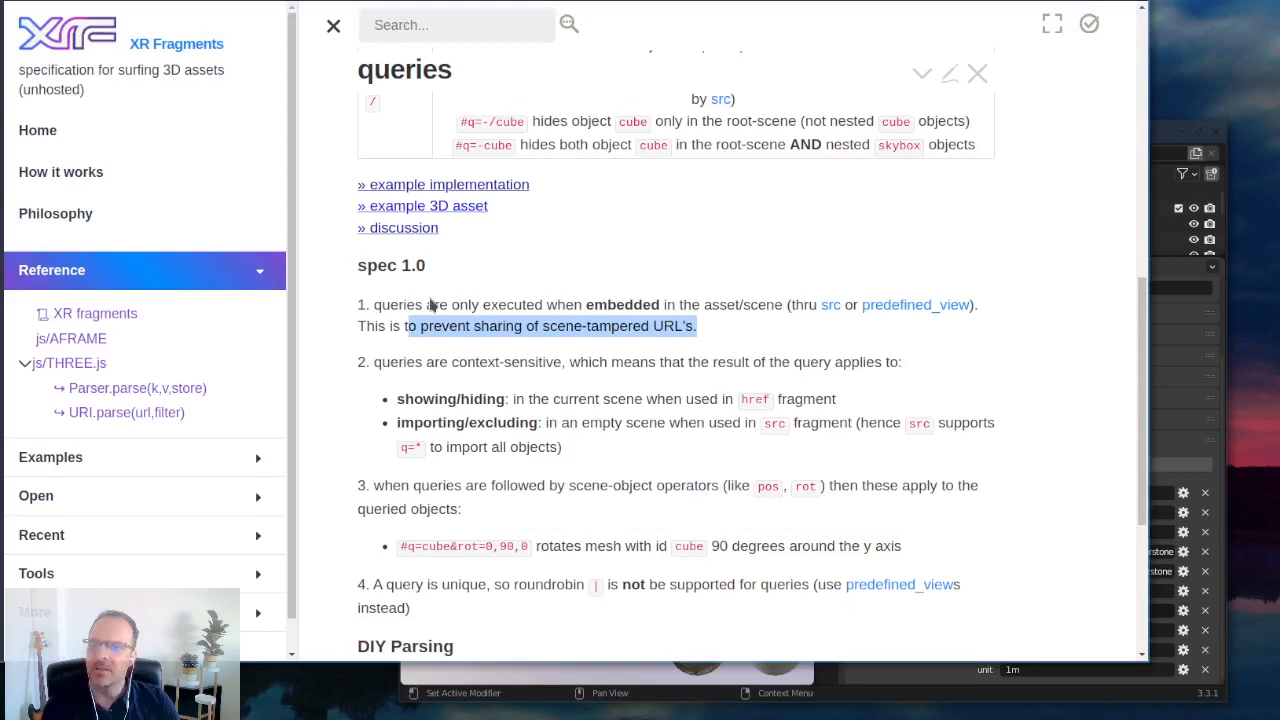
- Highlight the word embedded in spec rule 1 and inspect the scene's #not2 custom property value in Blender
left_click(432, 305)
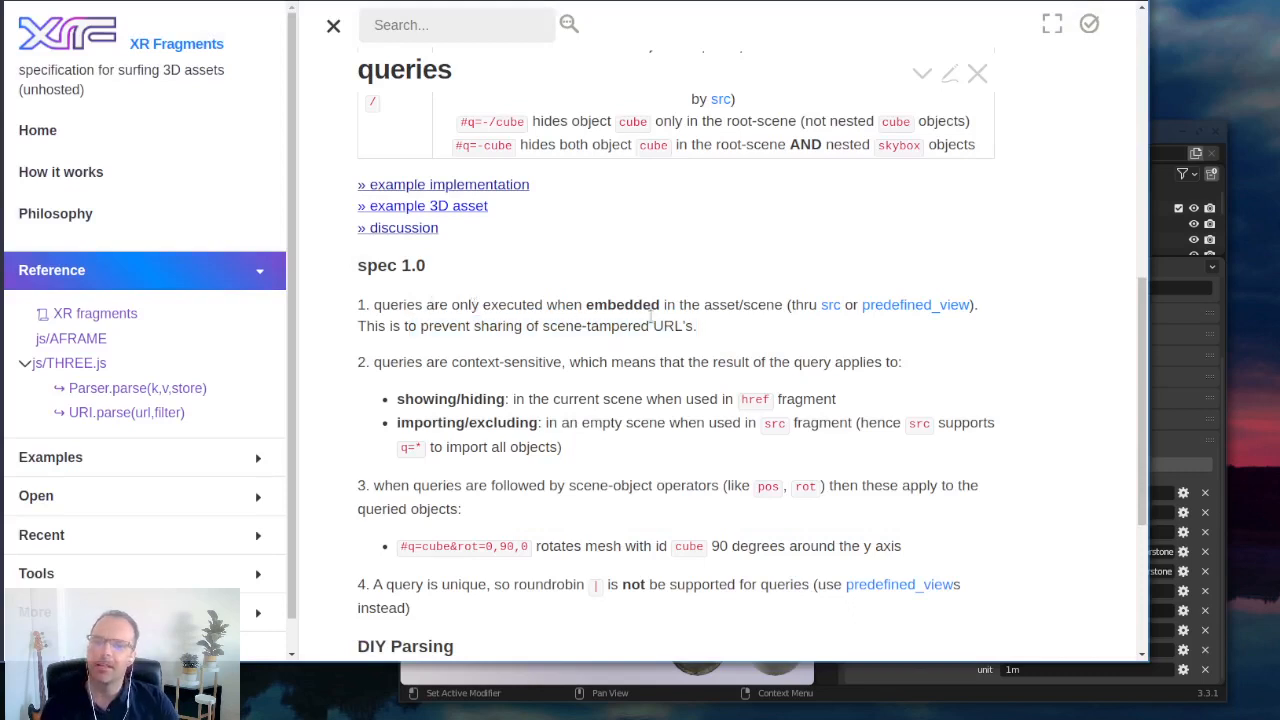
double_click(622, 304)
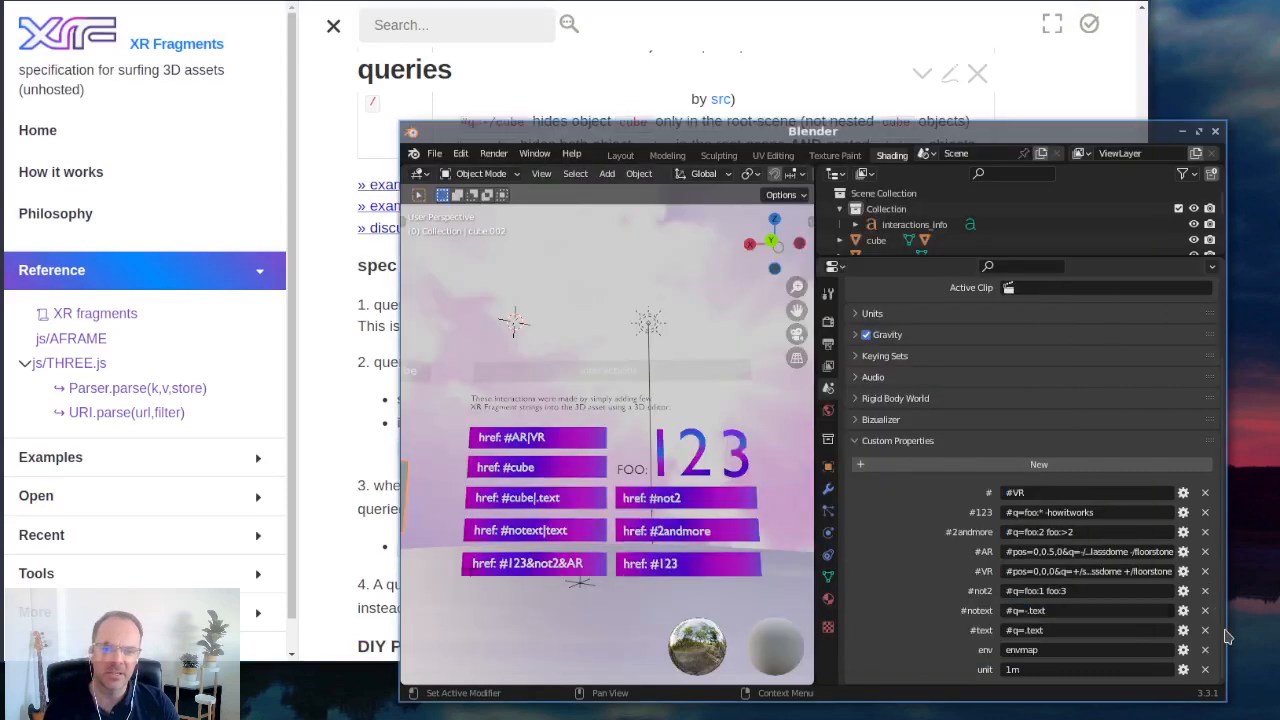
left_click(1220, 630)
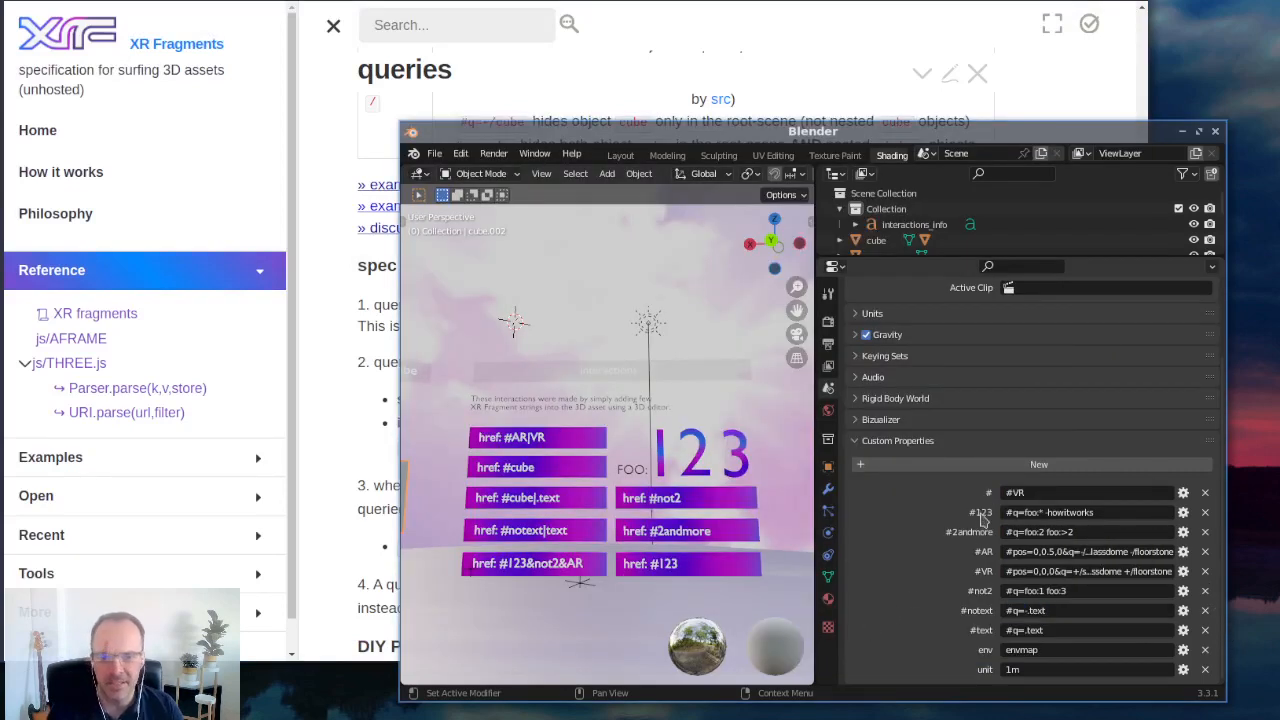
left_click(1012, 590)
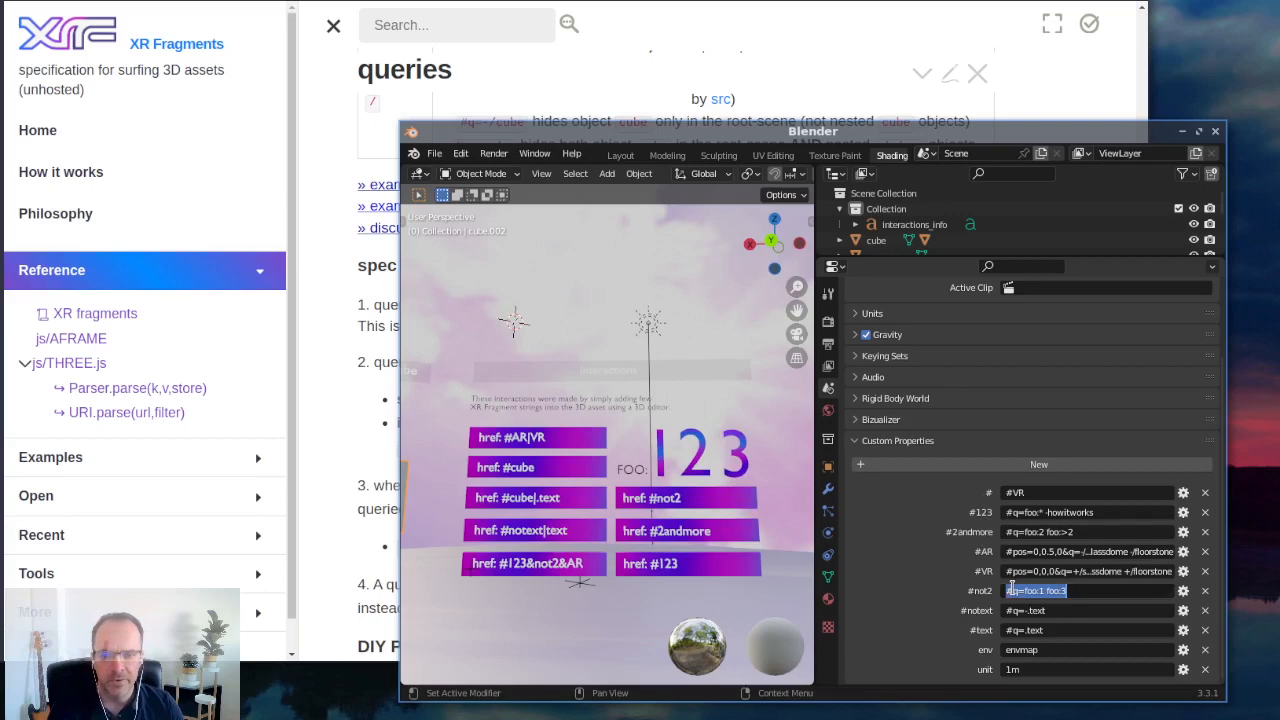
key("Return")
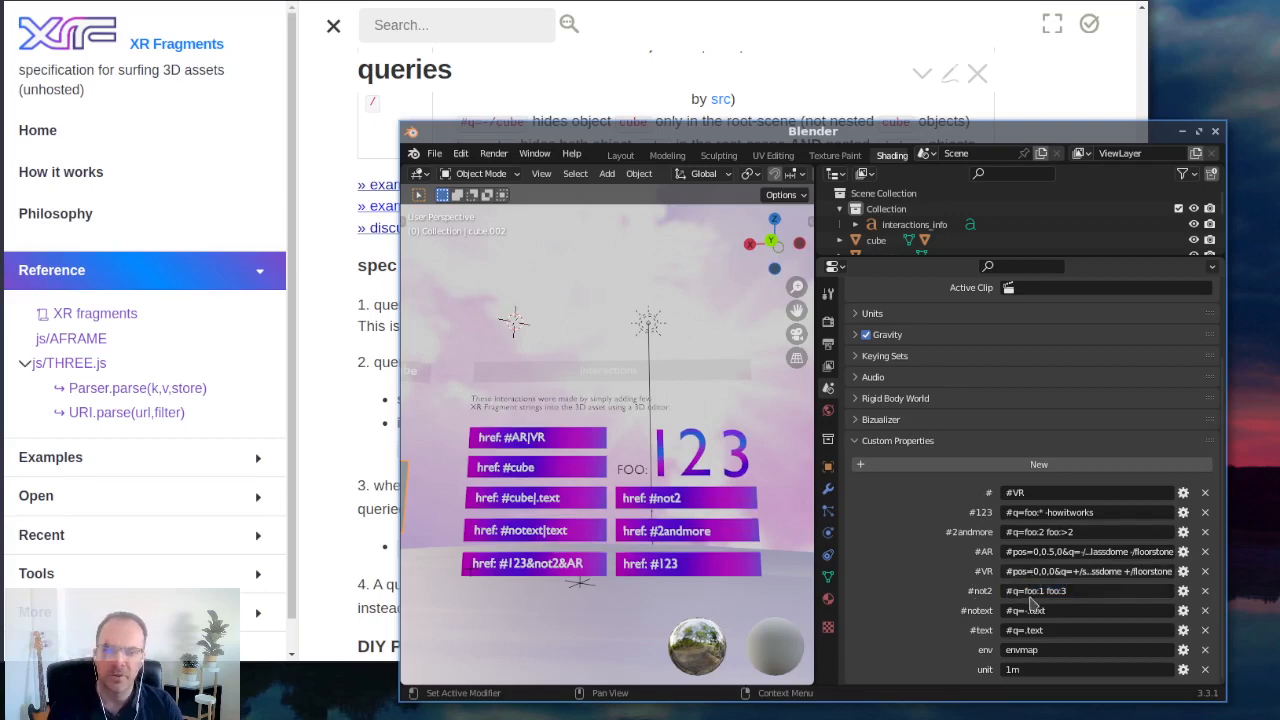
- Highlight the -.text part of the query in the scene's #notext custom property
left_click(1022, 612)
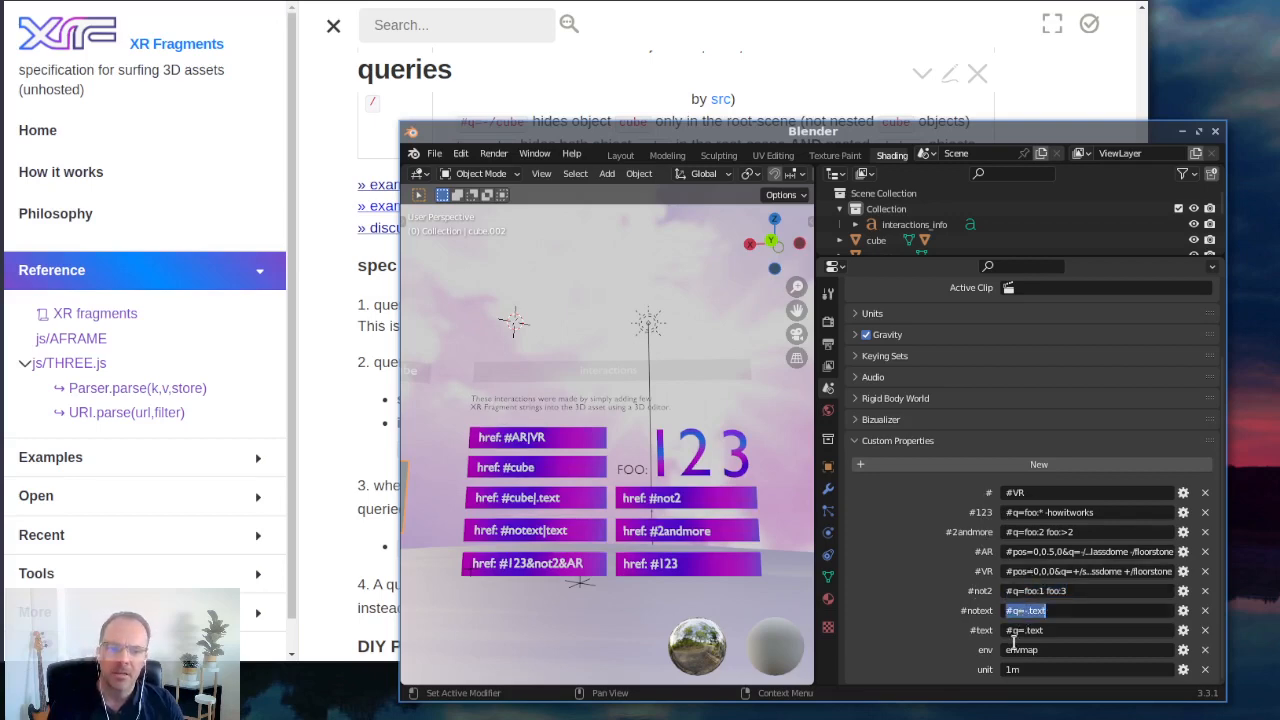
left_click(1026, 614)
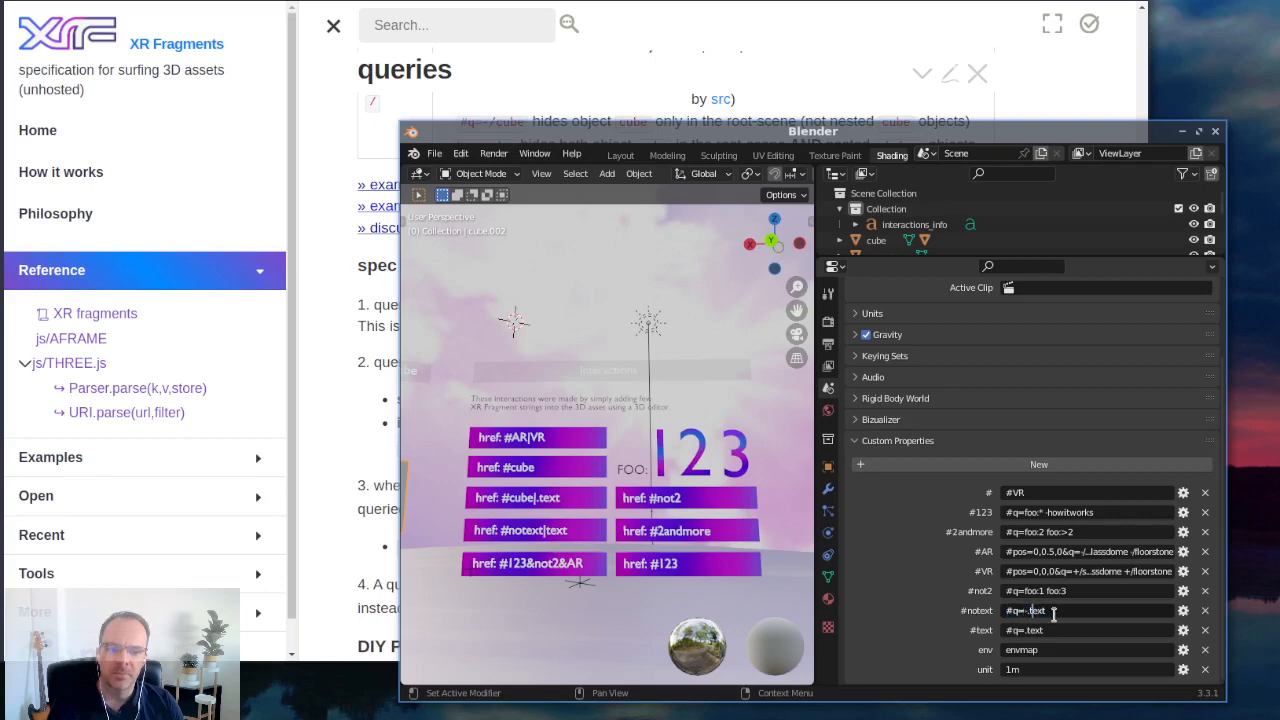
left_click_drag(1054, 612, 1024, 606)
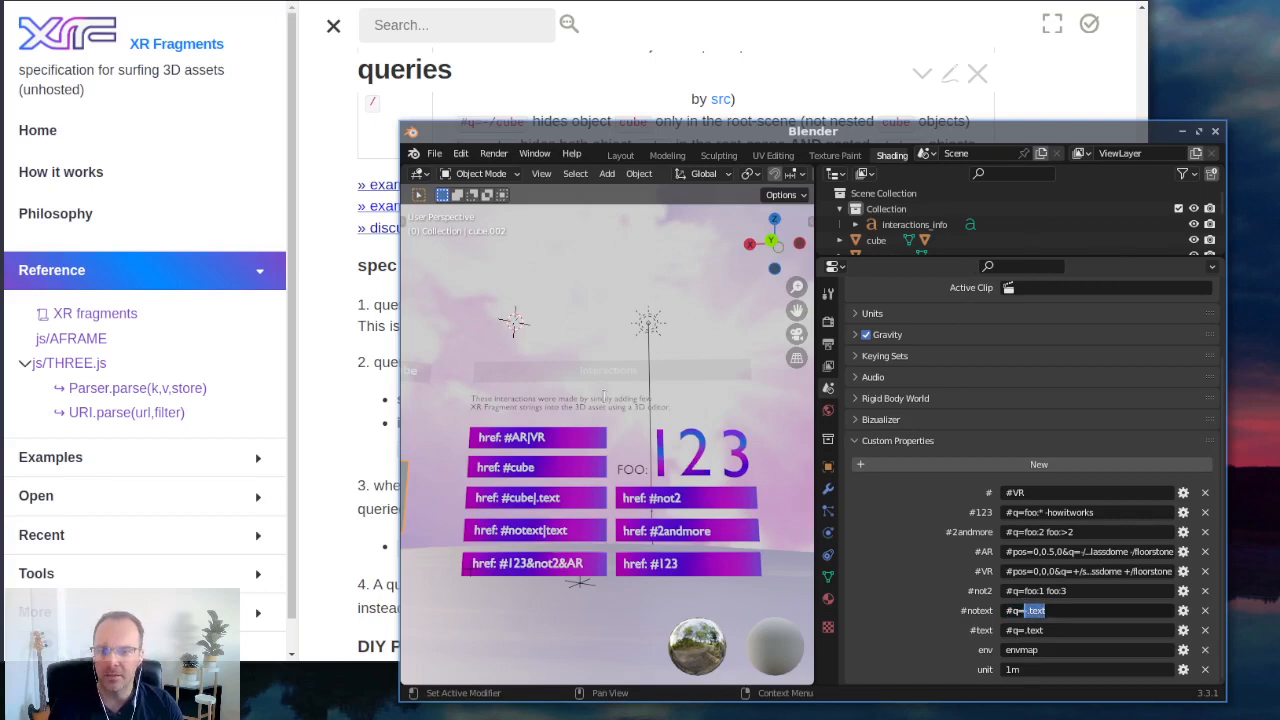
- Select the interactions heading text in the viewport and highlight the value of its class custom property
left_click(608, 408)
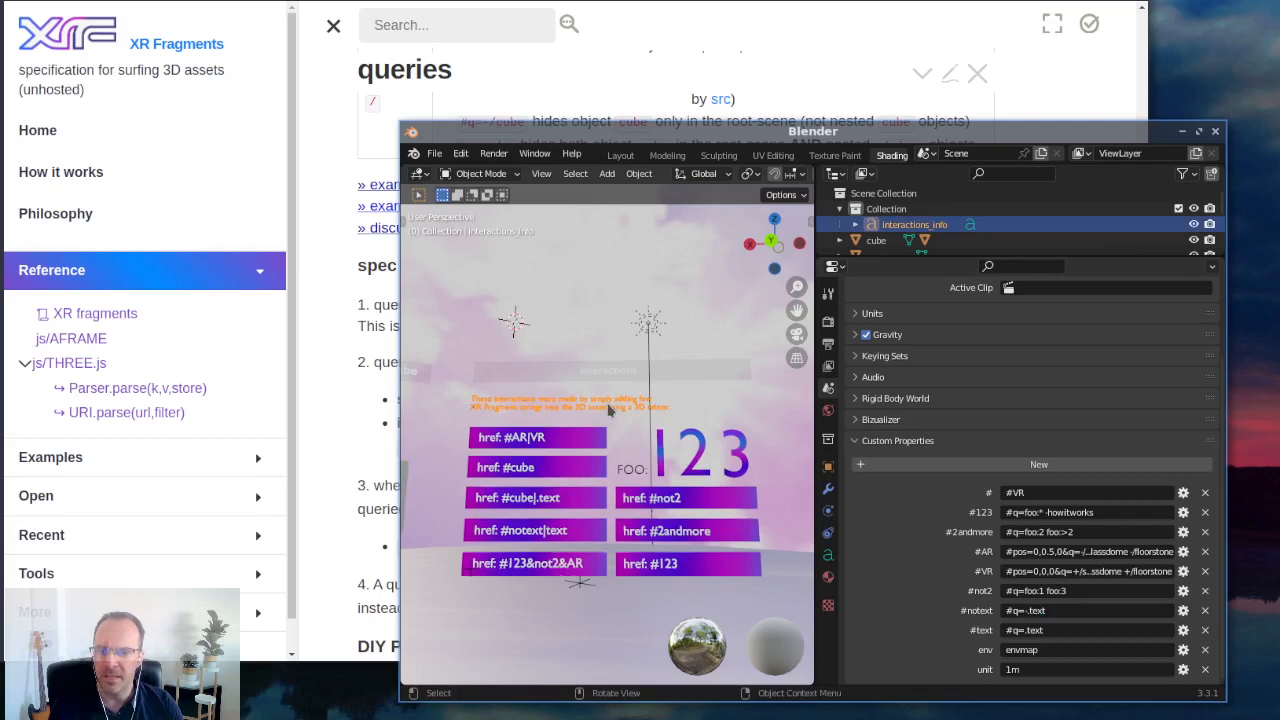
left_click(616, 375)
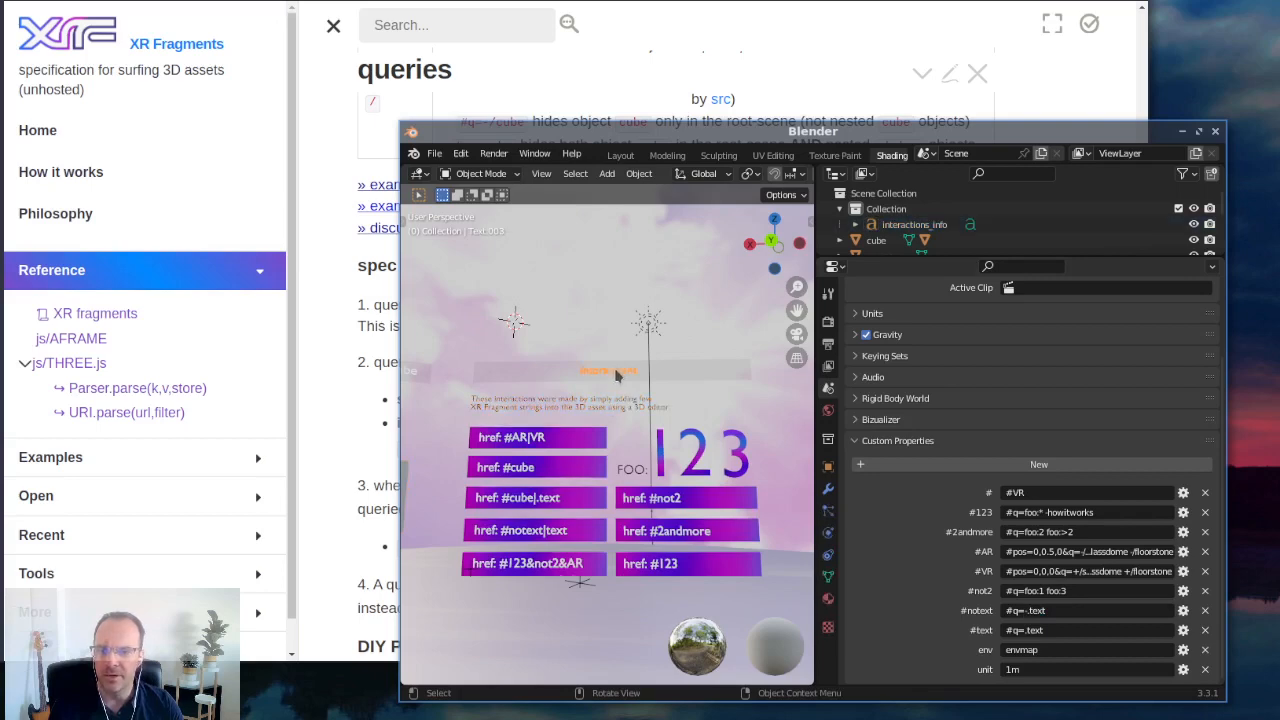
left_click(828, 468)
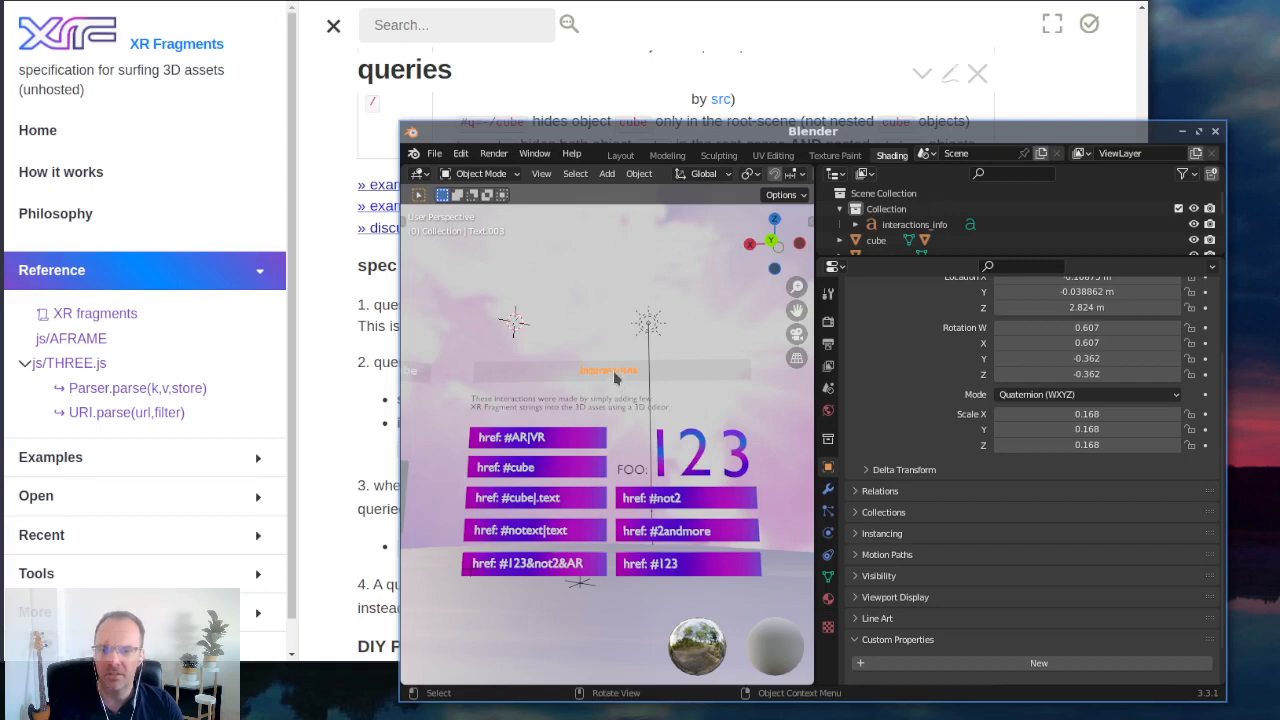
scroll(900, 620, "up", 2)
left_click(895, 632)
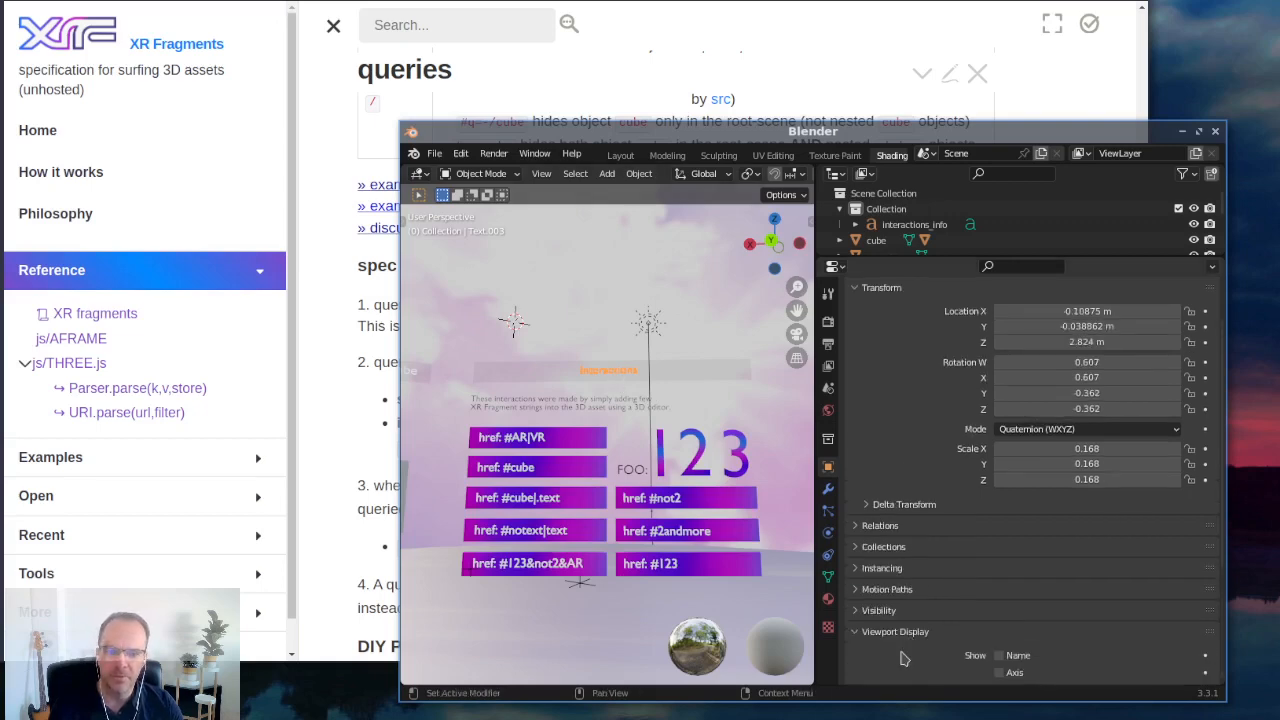
left_click(898, 638)
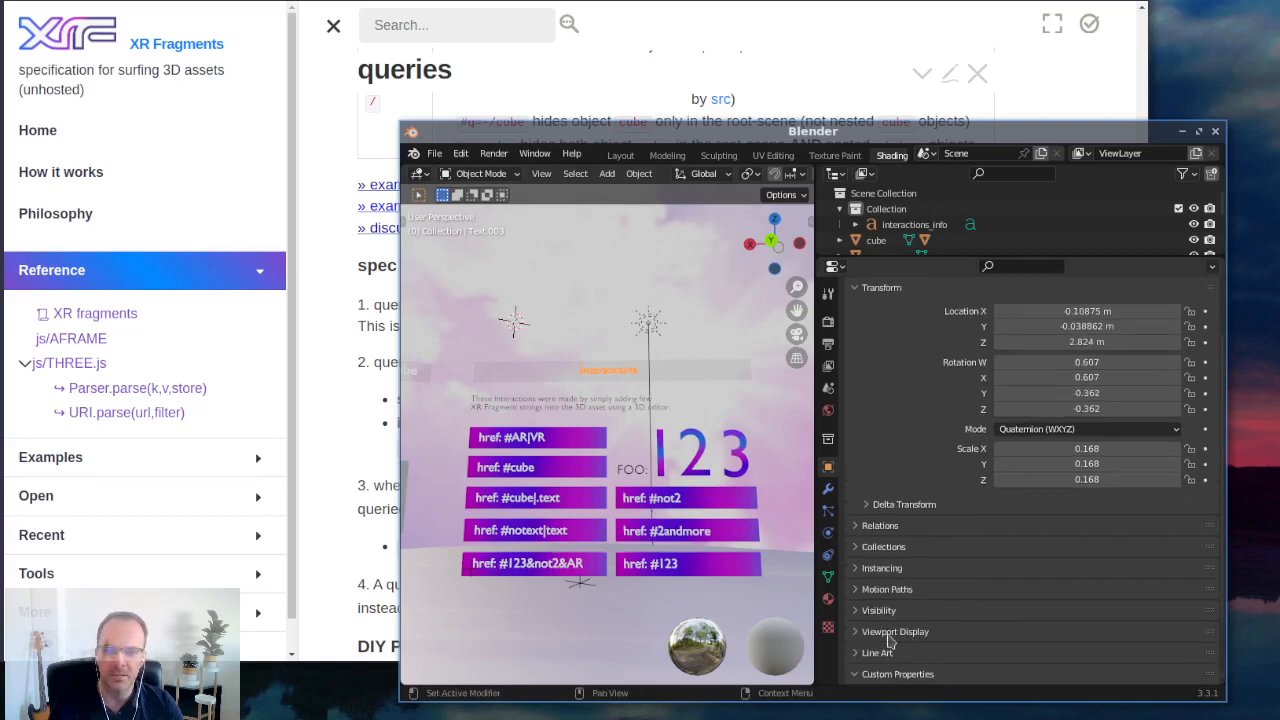
scroll(888, 642, "down", 2)
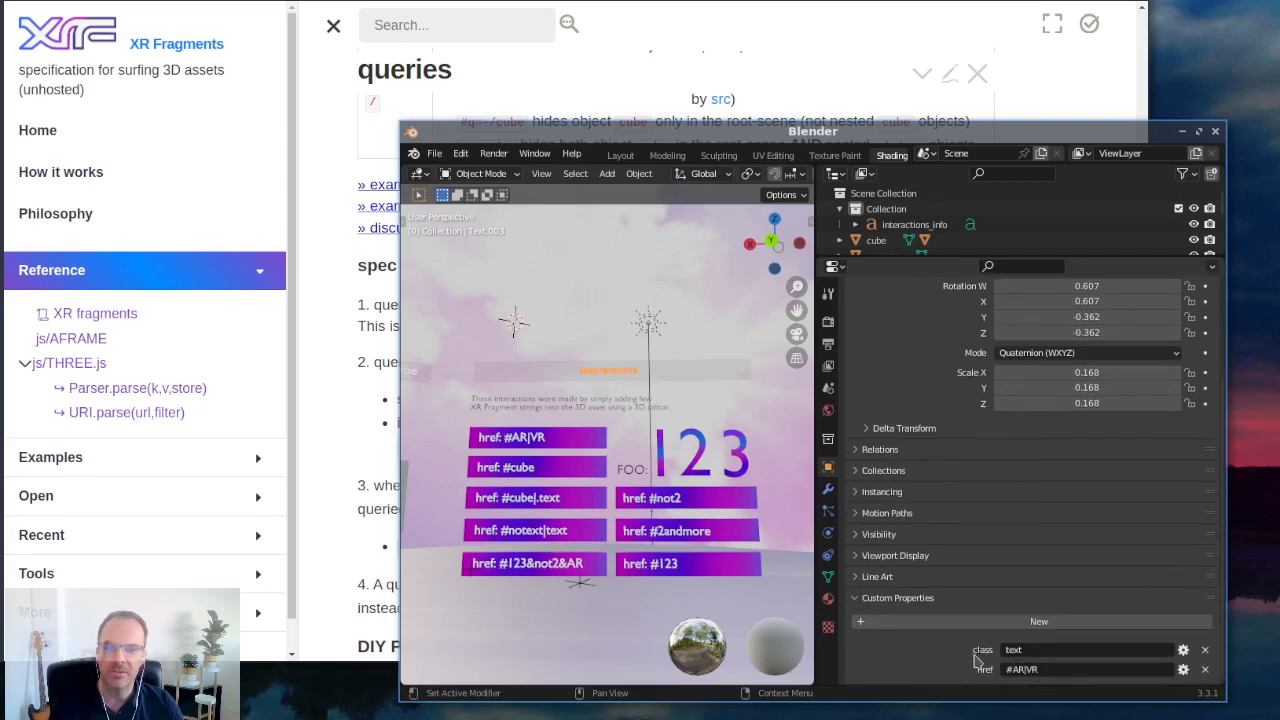
left_click(1037, 651)
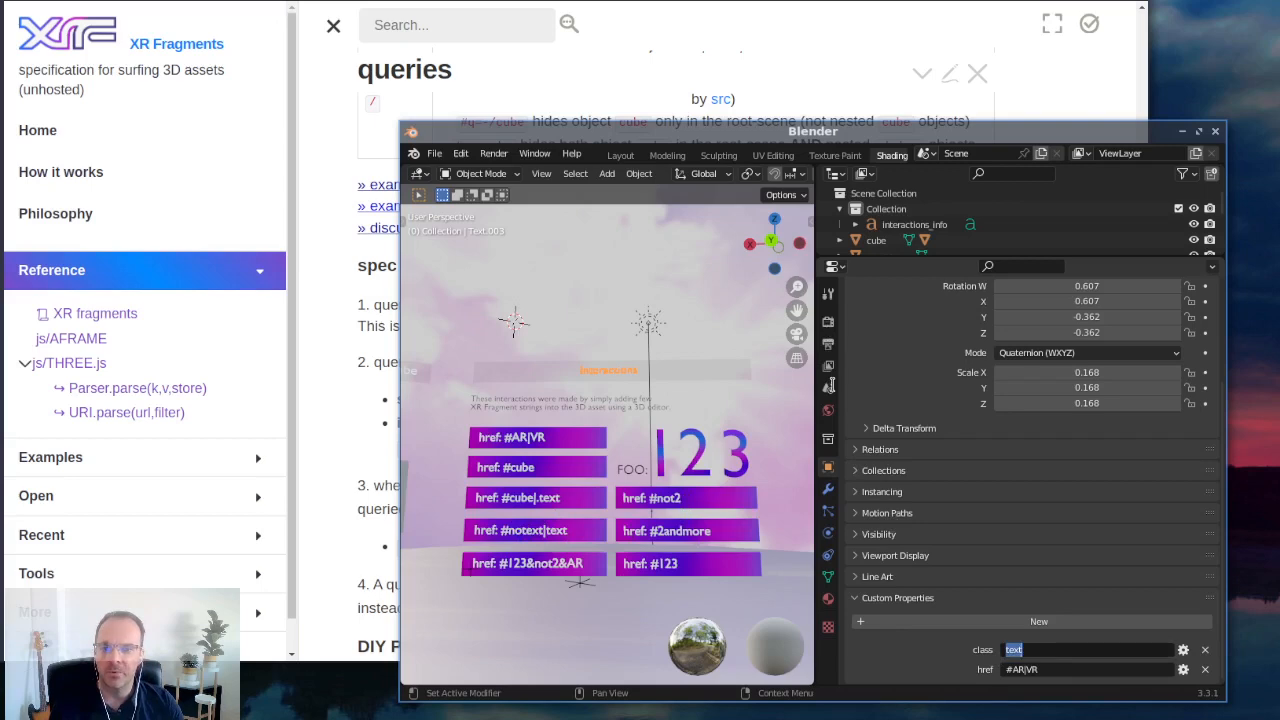
- Return to the scene's custom properties and highlight -.text in #notext, comparing it with the #text query
left_click(829, 392)
left_click(829, 396)
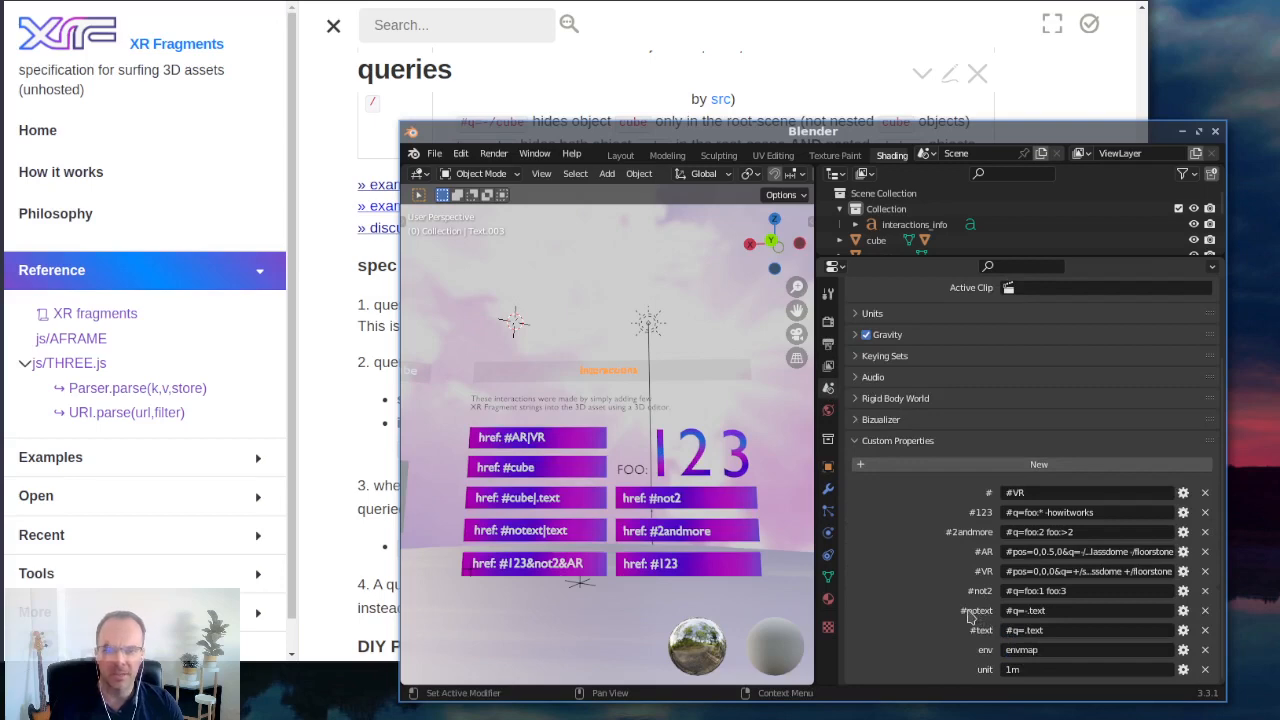
left_click(1029, 610)
left_click_drag(1050, 609, 1025, 611)
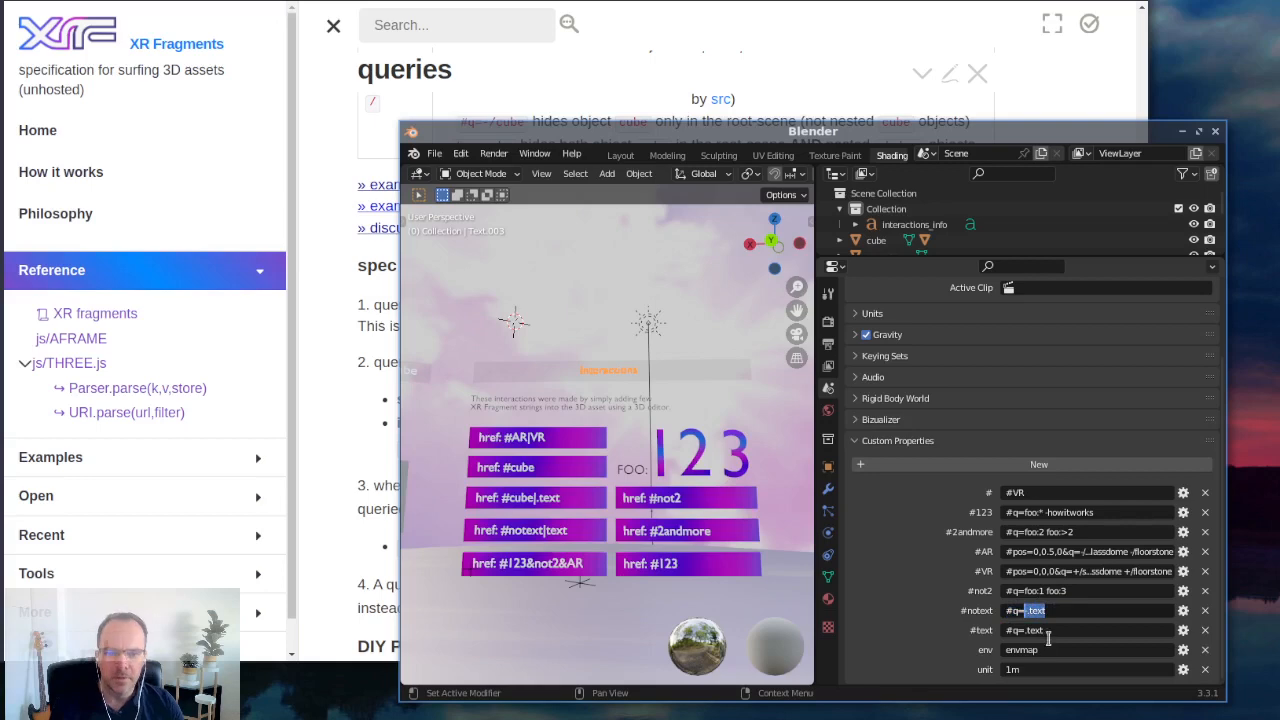
left_click(1052, 627)
left_click(1043, 611)
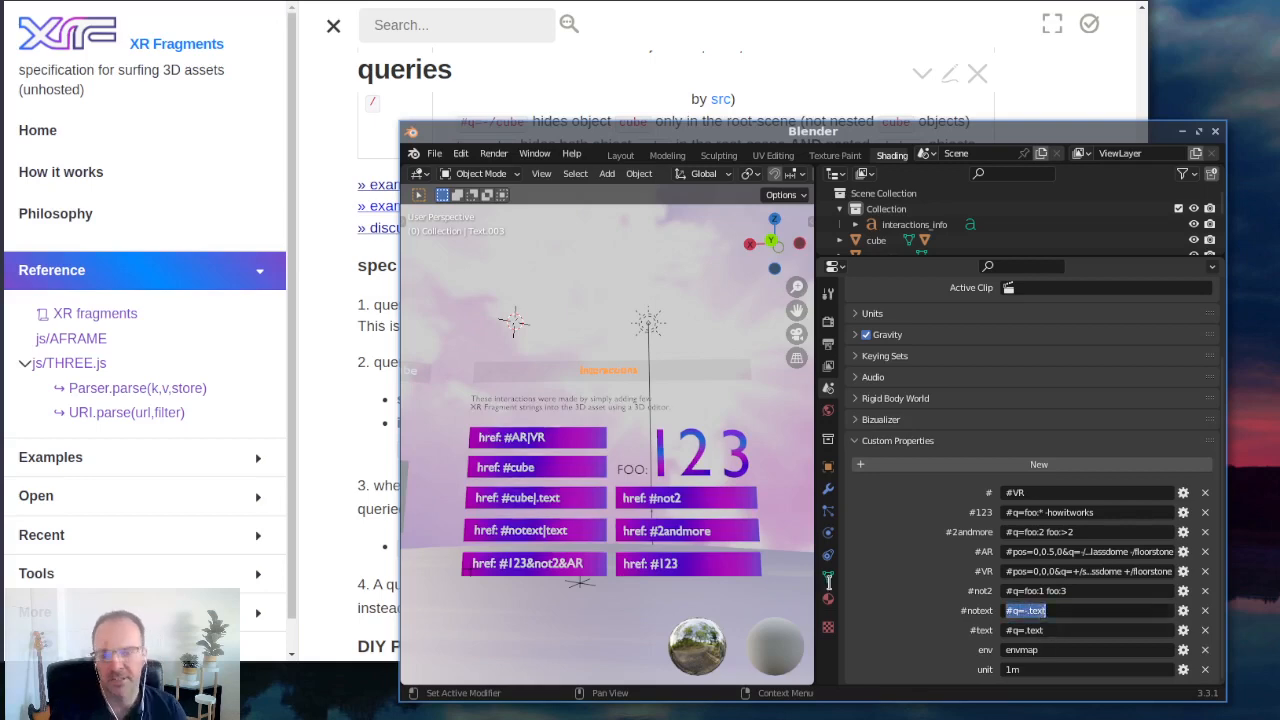
- Show the object properties of the selected interactions heading and highlight the value of its class custom property
left_click(829, 466)
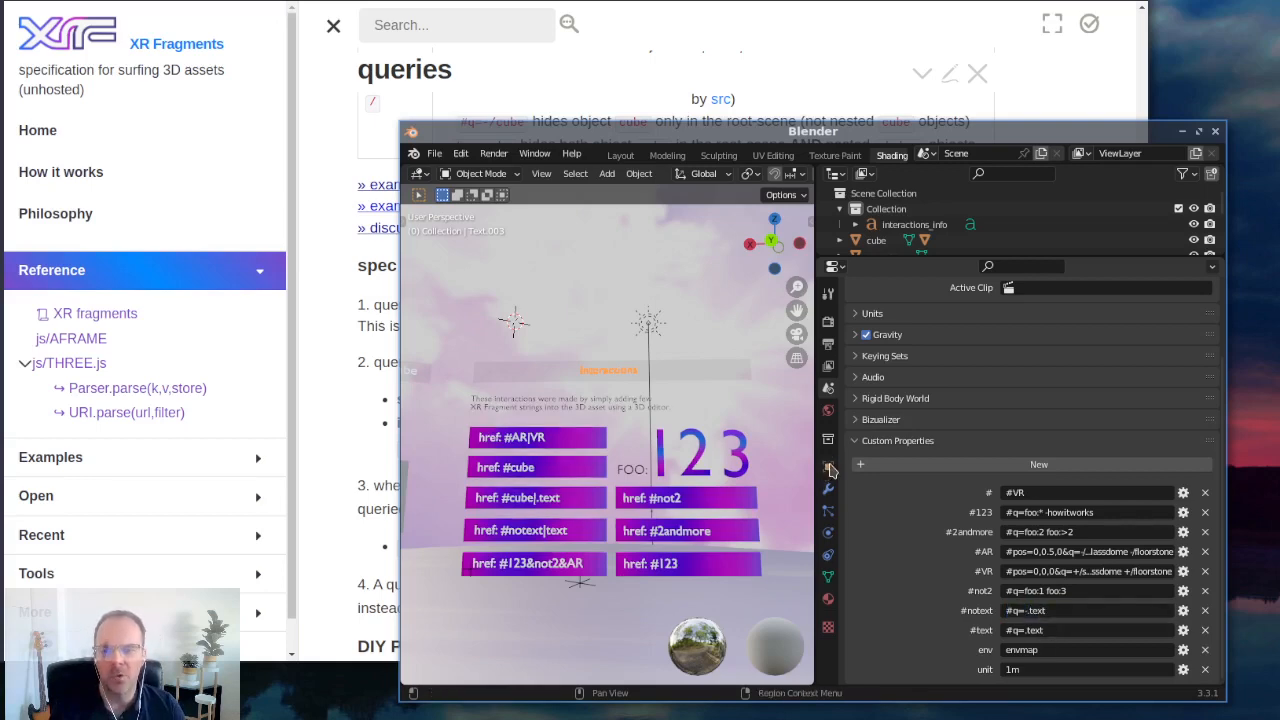
left_click(828, 467)
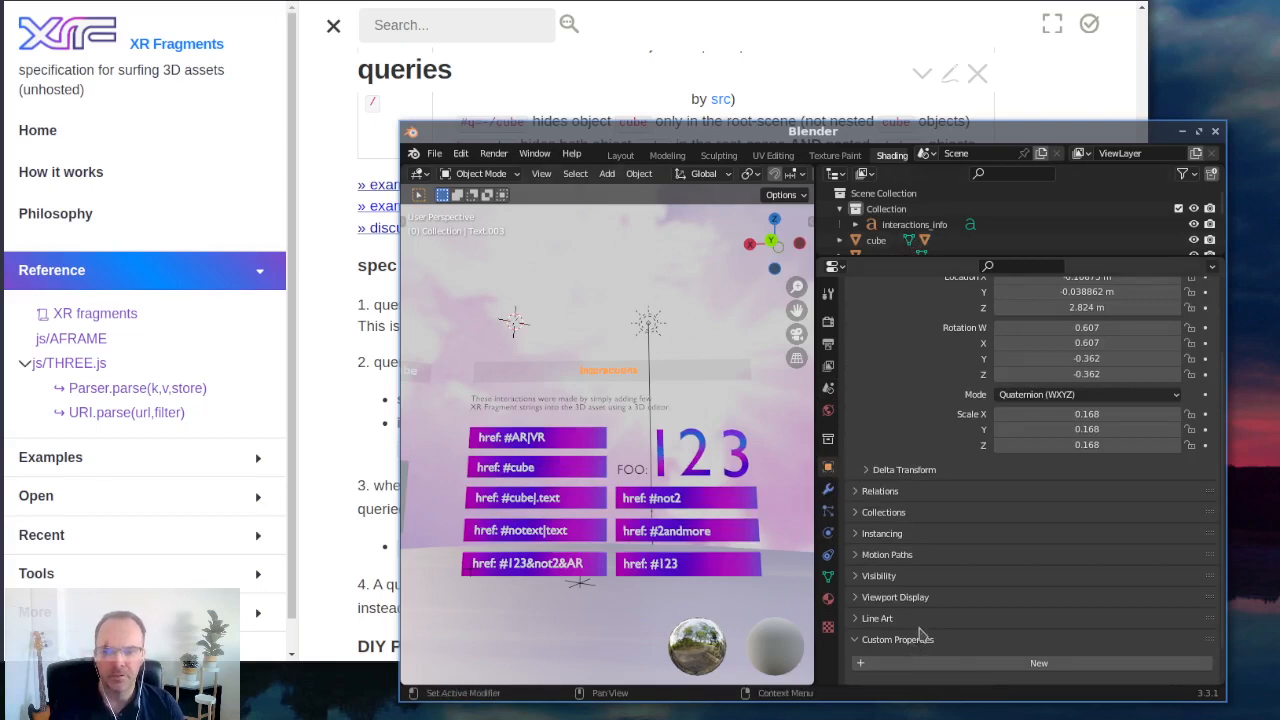
scroll(915, 645, "down", 2)
left_click(1040, 650)
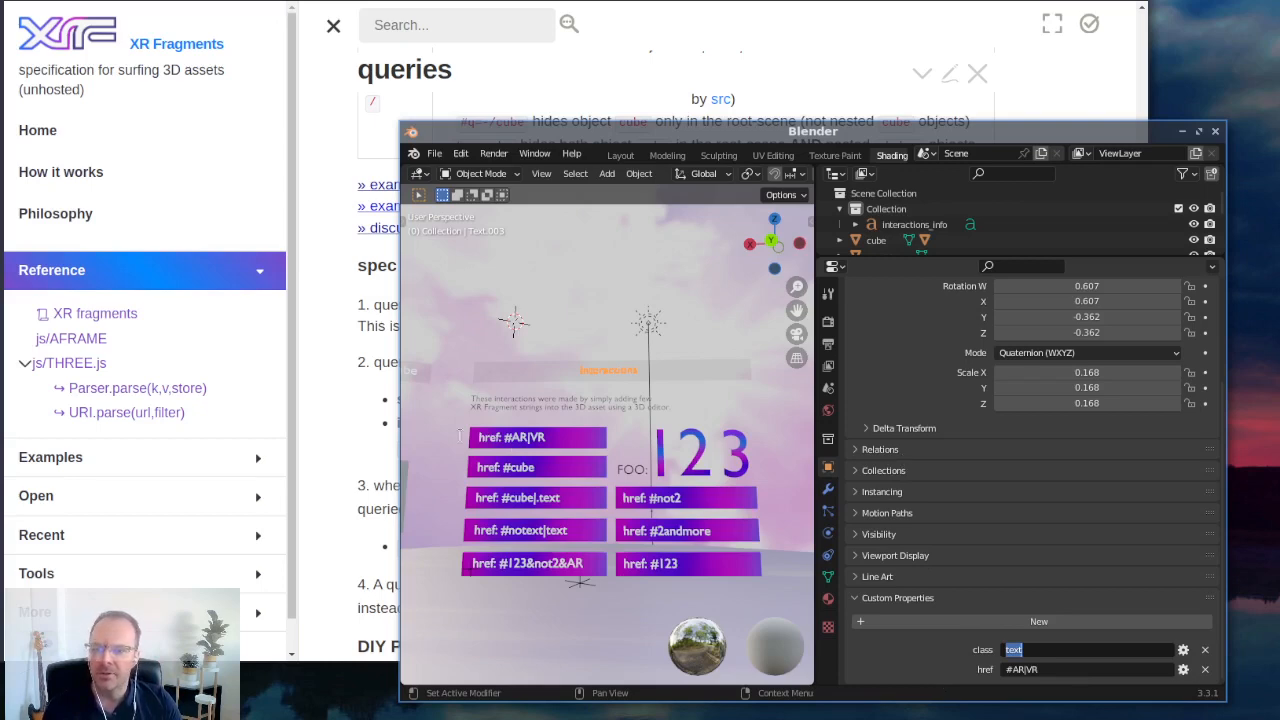
- Switch to the queries spec page and highlight the * in q=* and the last src in the importing/excluding rule
left_click(366, 465)
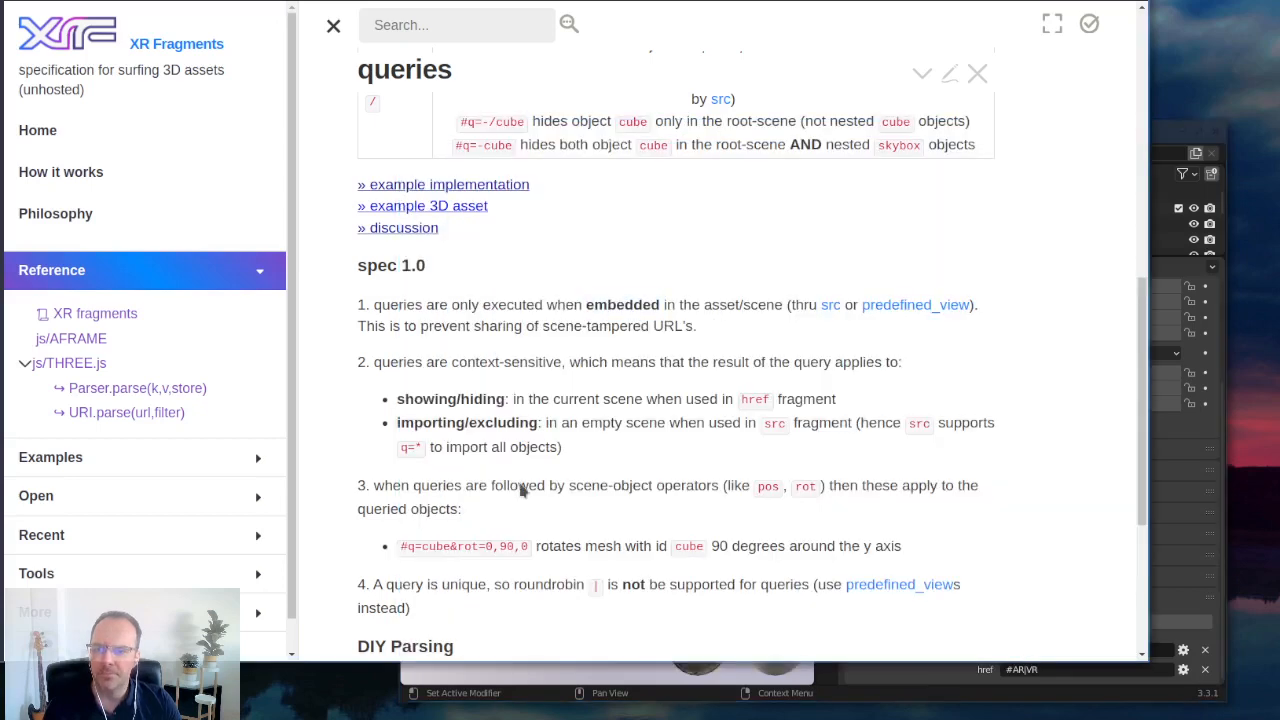
scroll(520, 483, "down", 1)
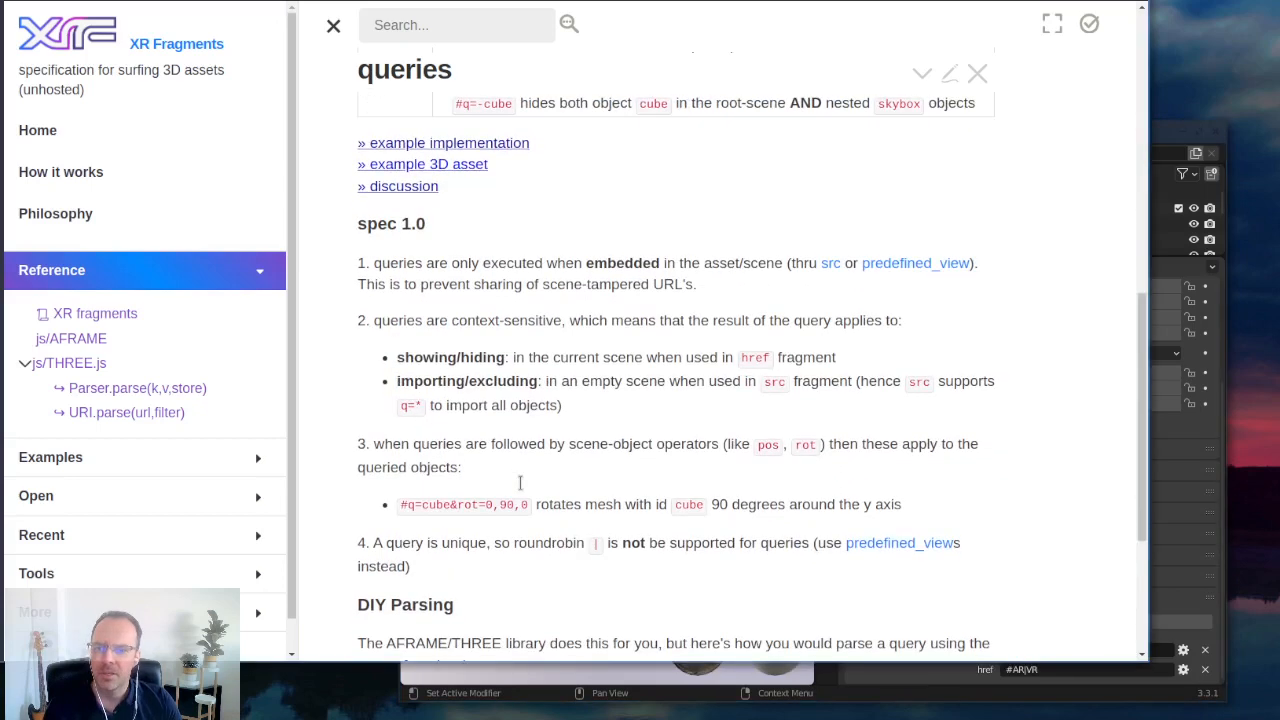
double_click(418, 405)
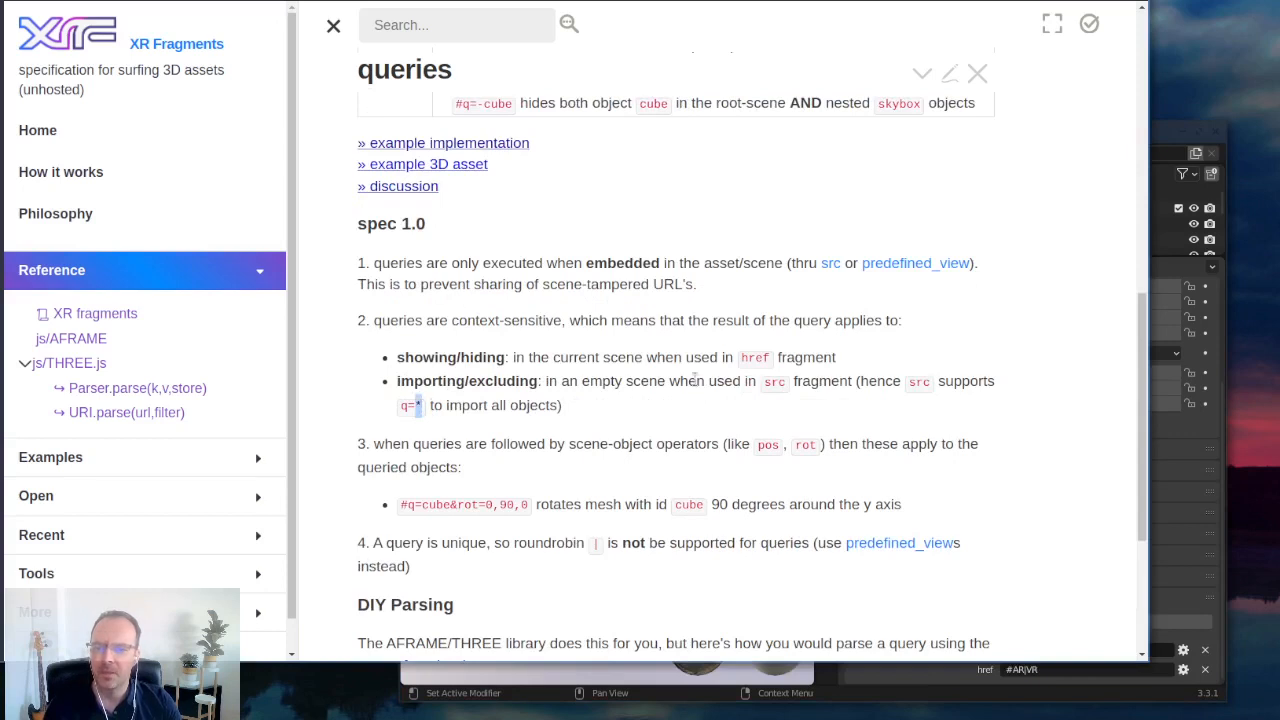
double_click(919, 383)
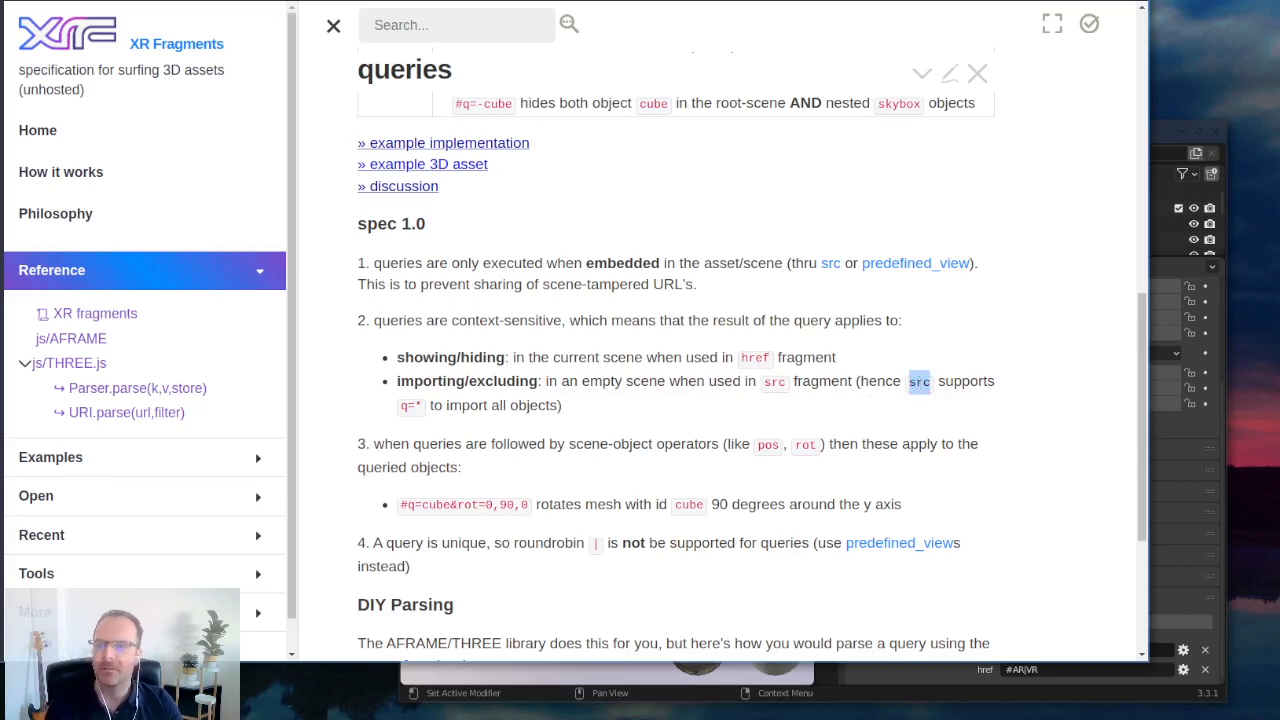
- Switch to Blender, inspect the src property of the grey cube labelled src: #q=cube, and show the XR Fragments viewer behind it
left_click(1116, 700)
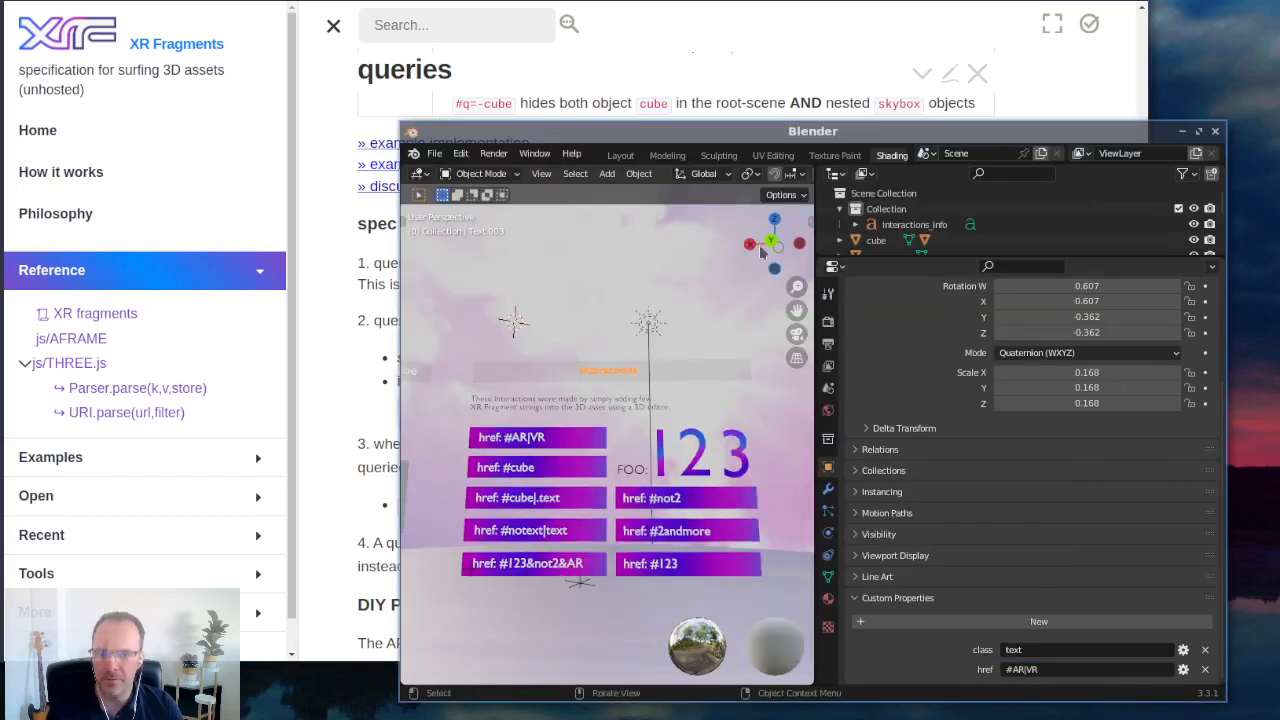
left_click_drag(762, 254, 643, 428)
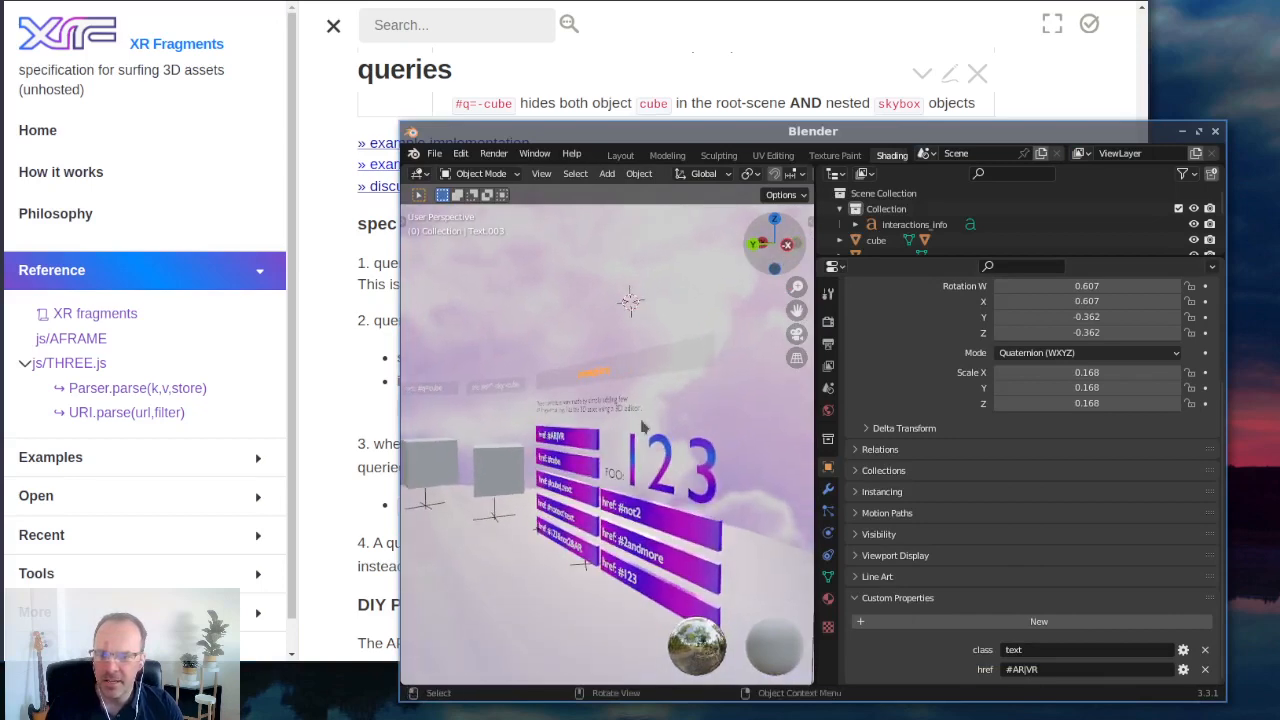
left_click(436, 476)
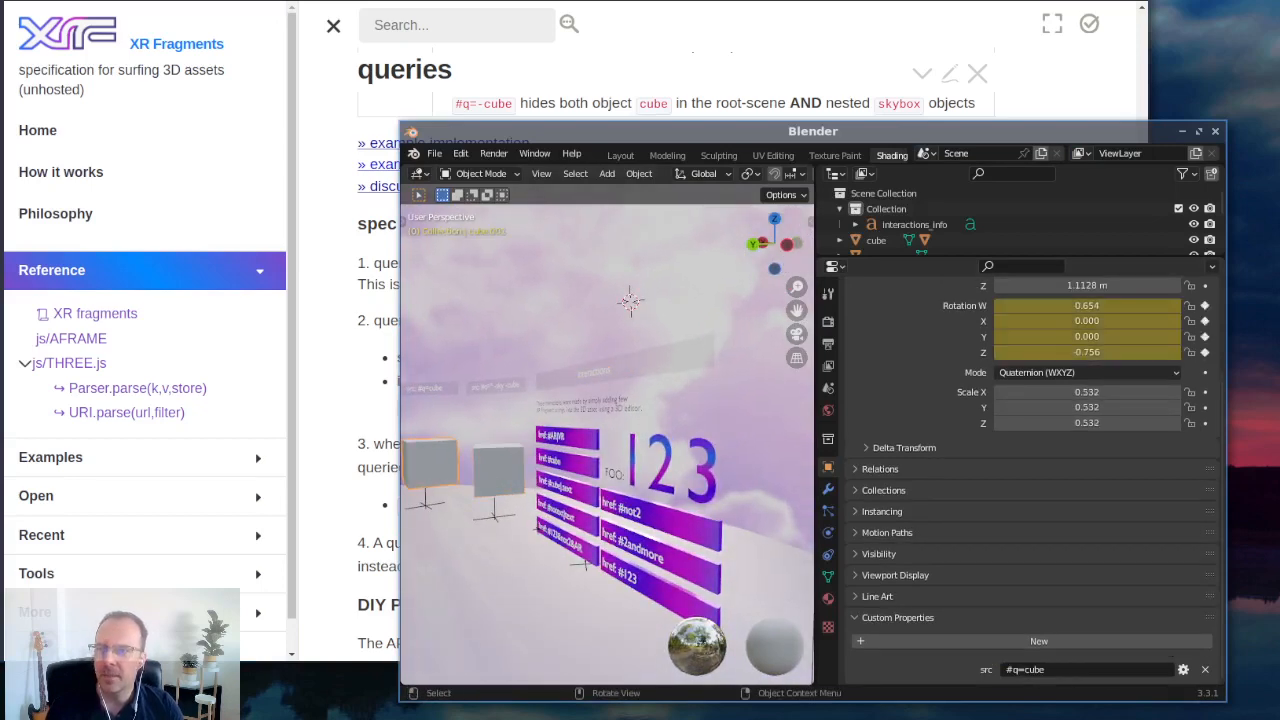
key("alt+Tab")
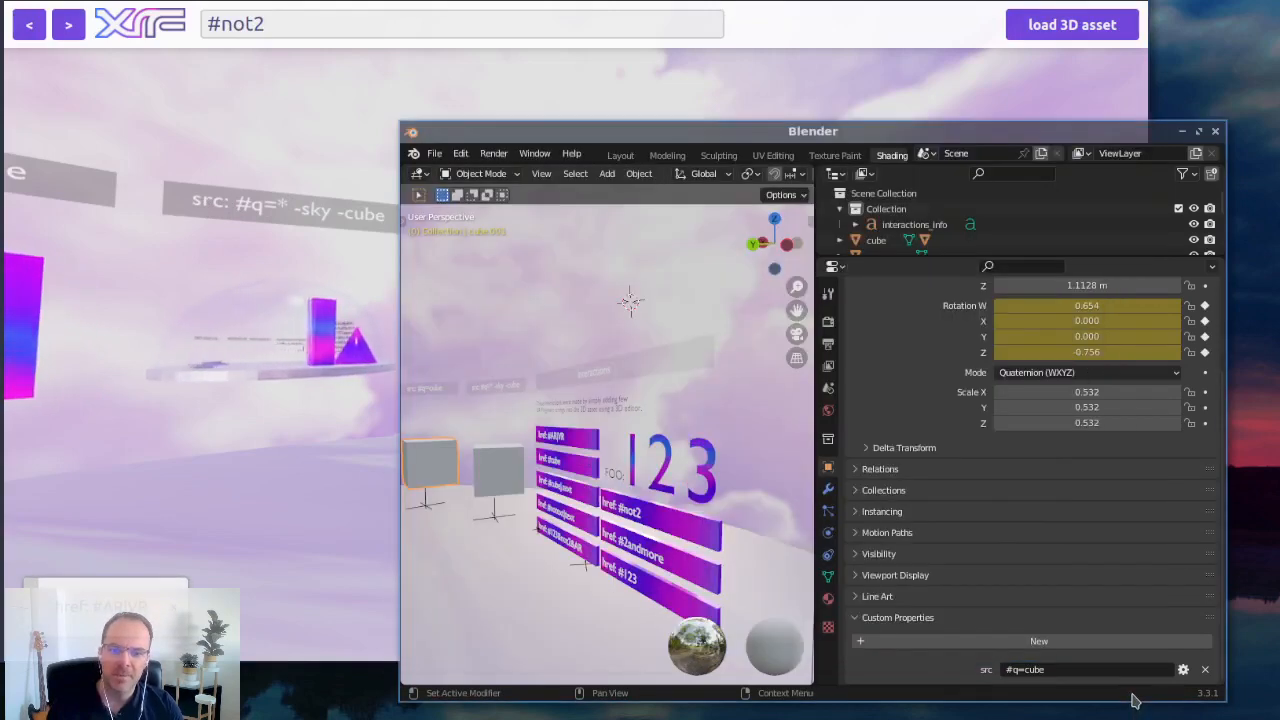
left_click(1133, 695)
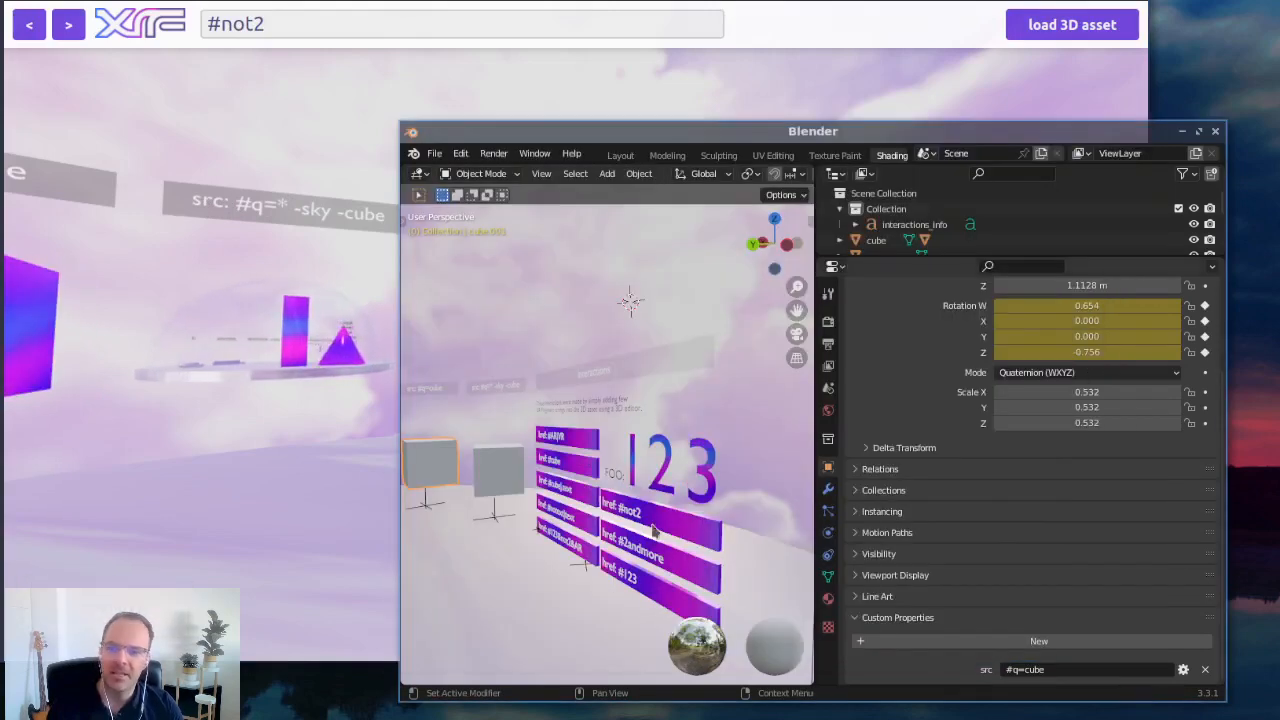
- Select the smaller grey cube beside it and highlight the -sky -cube part of its src custom property
left_click(490, 488)
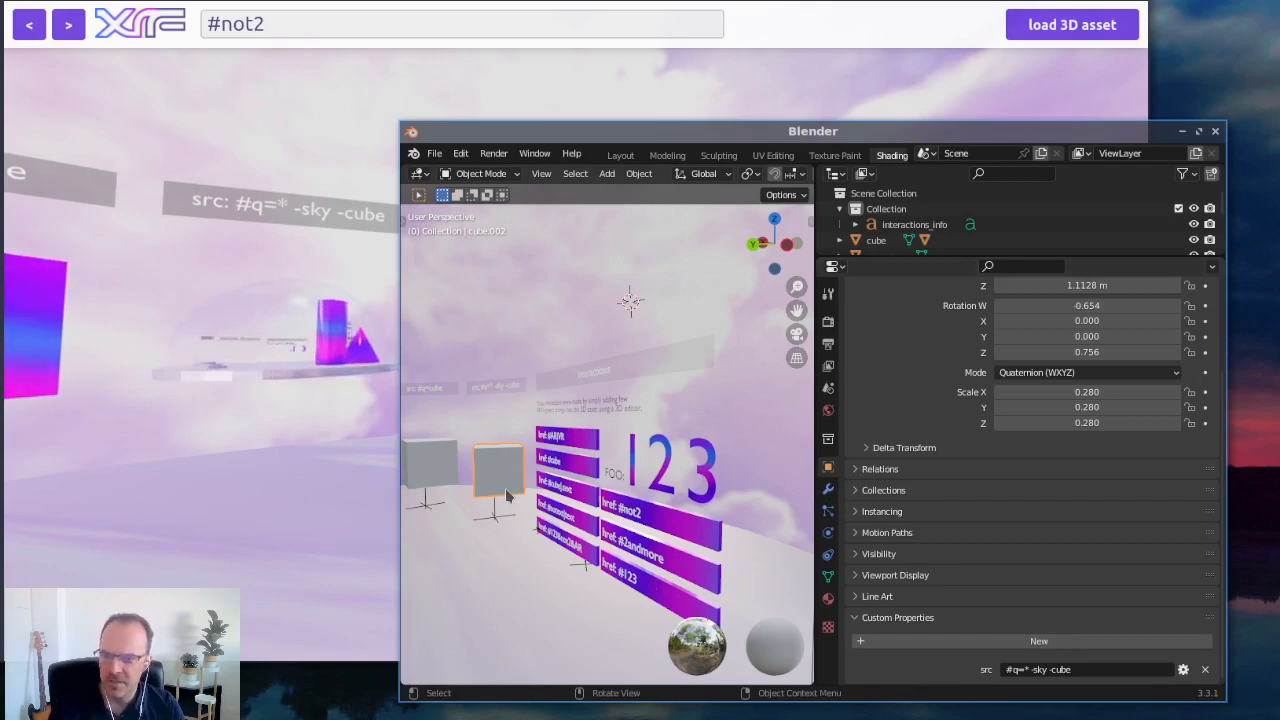
left_click(1030, 669)
left_click(981, 668)
left_click(1029, 670)
left_click(1029, 670)
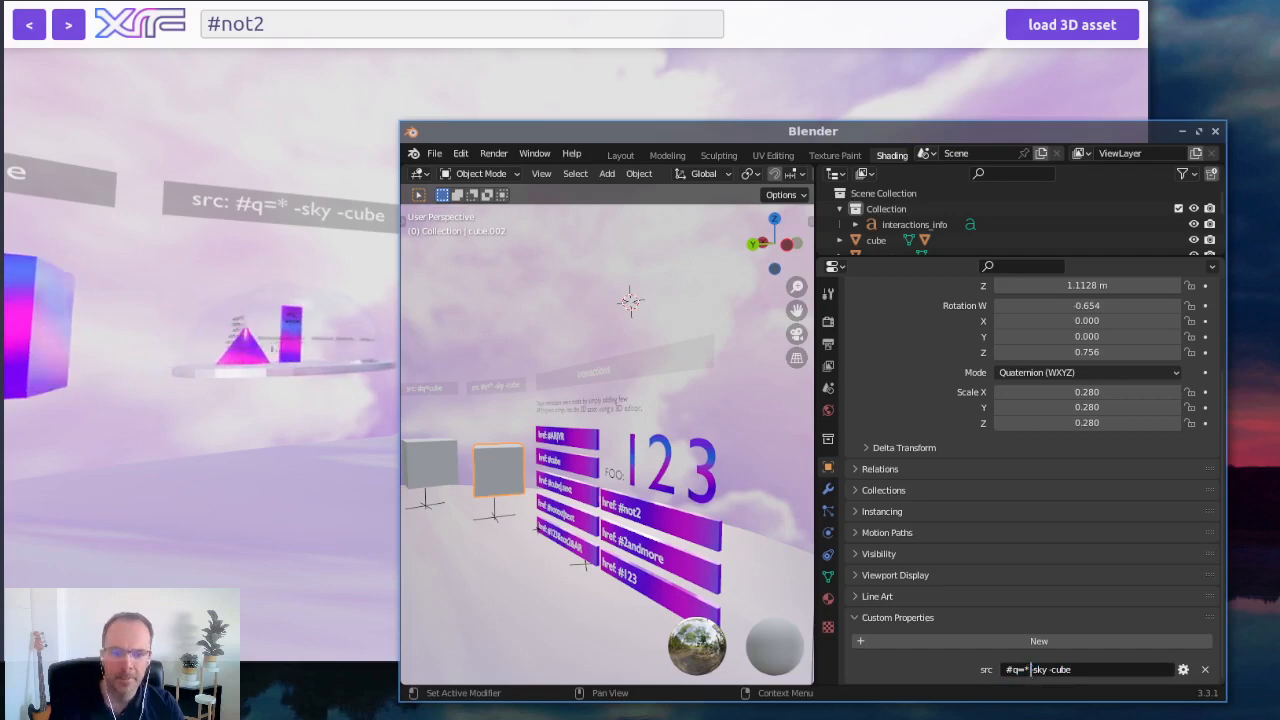
left_click(1104, 673)
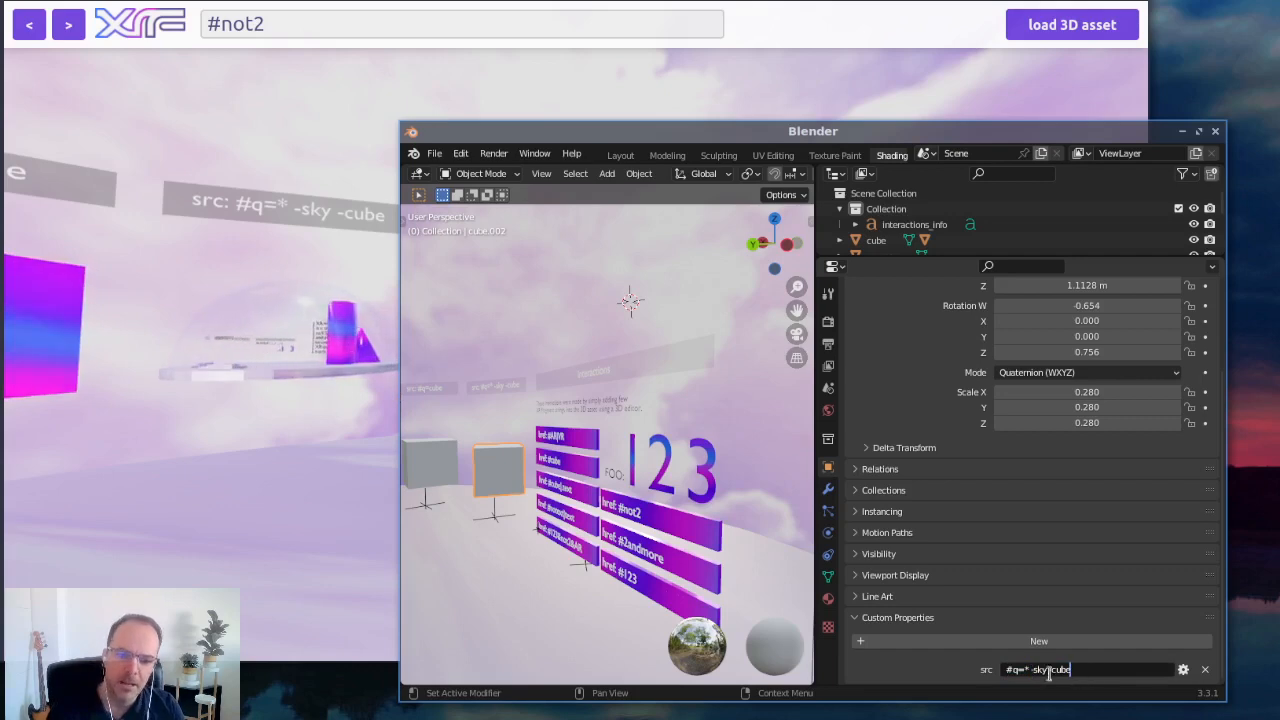
left_click_drag(1033, 672, 1076, 671)
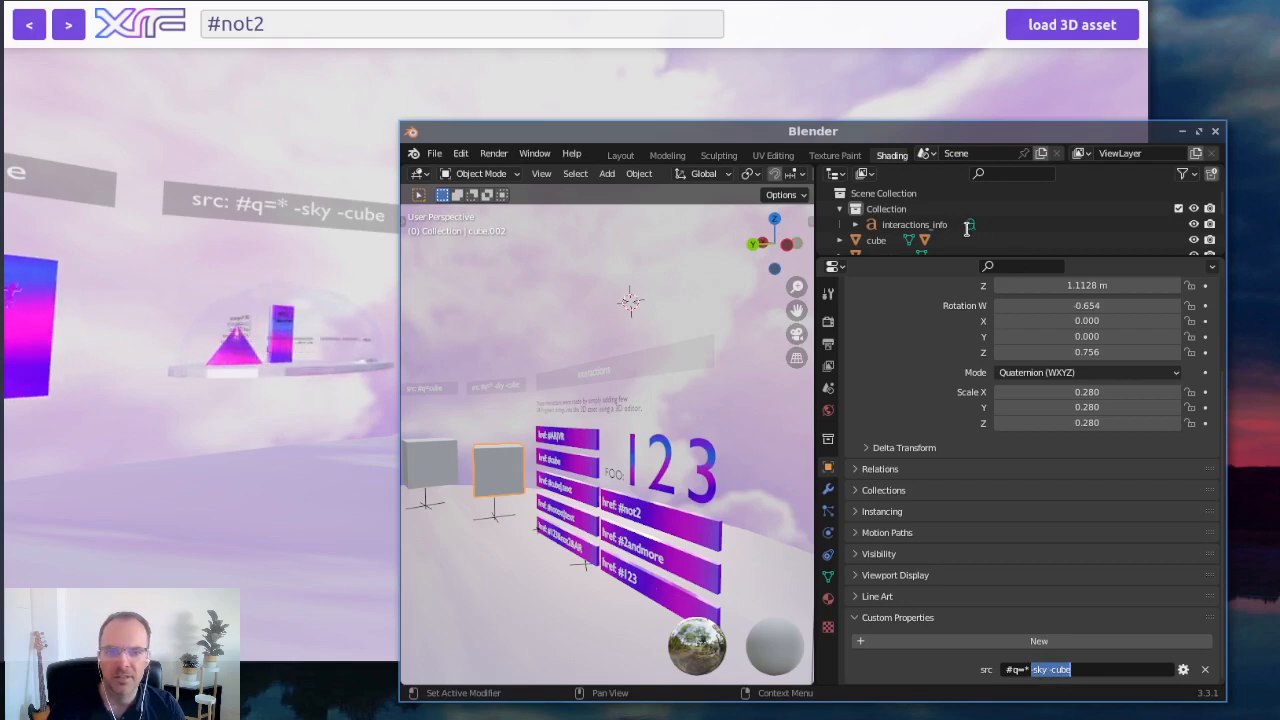
- Inspect the object named cube from the outliner, and highlight the * in the smaller grey cube's src query
left_click(884, 236)
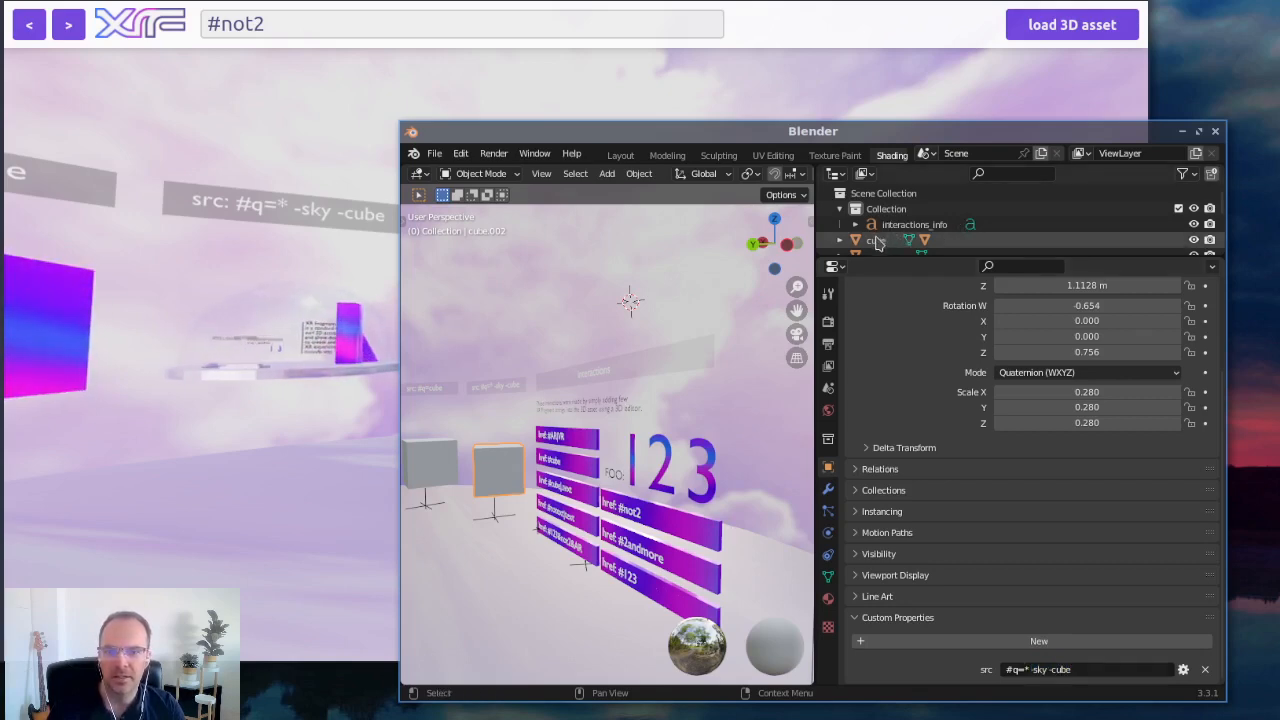
left_click(876, 241)
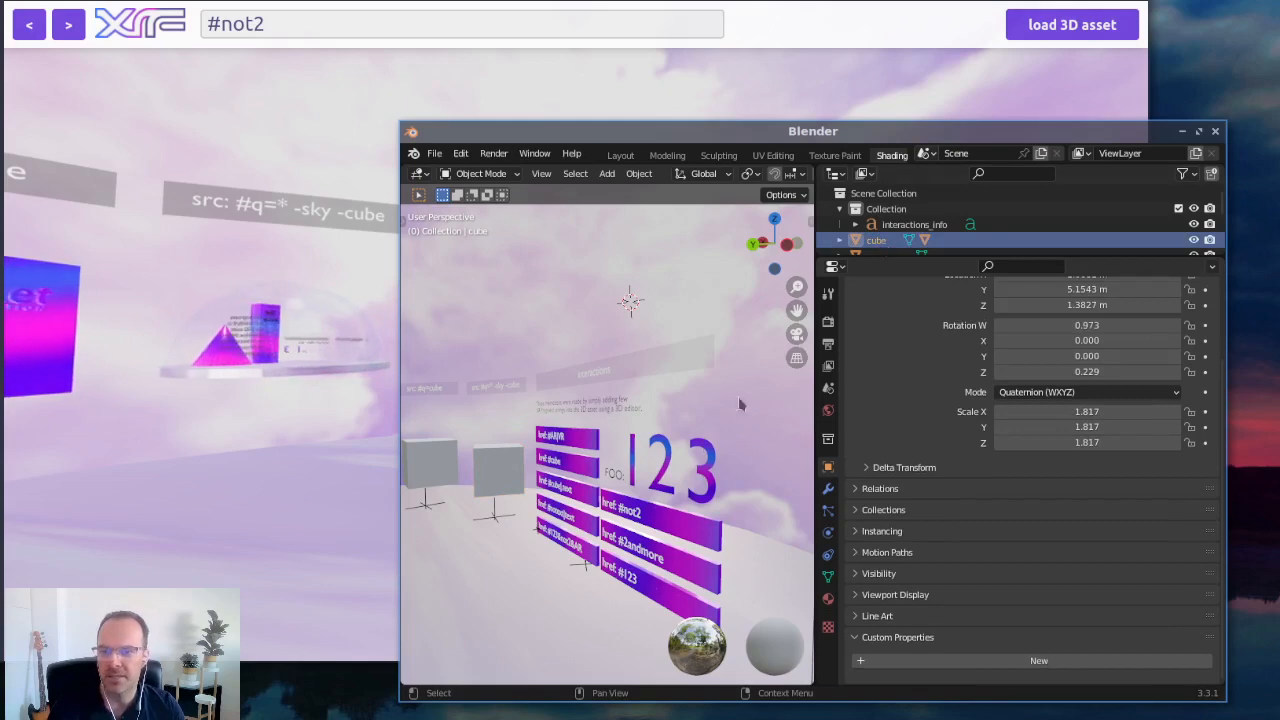
left_click(521, 483)
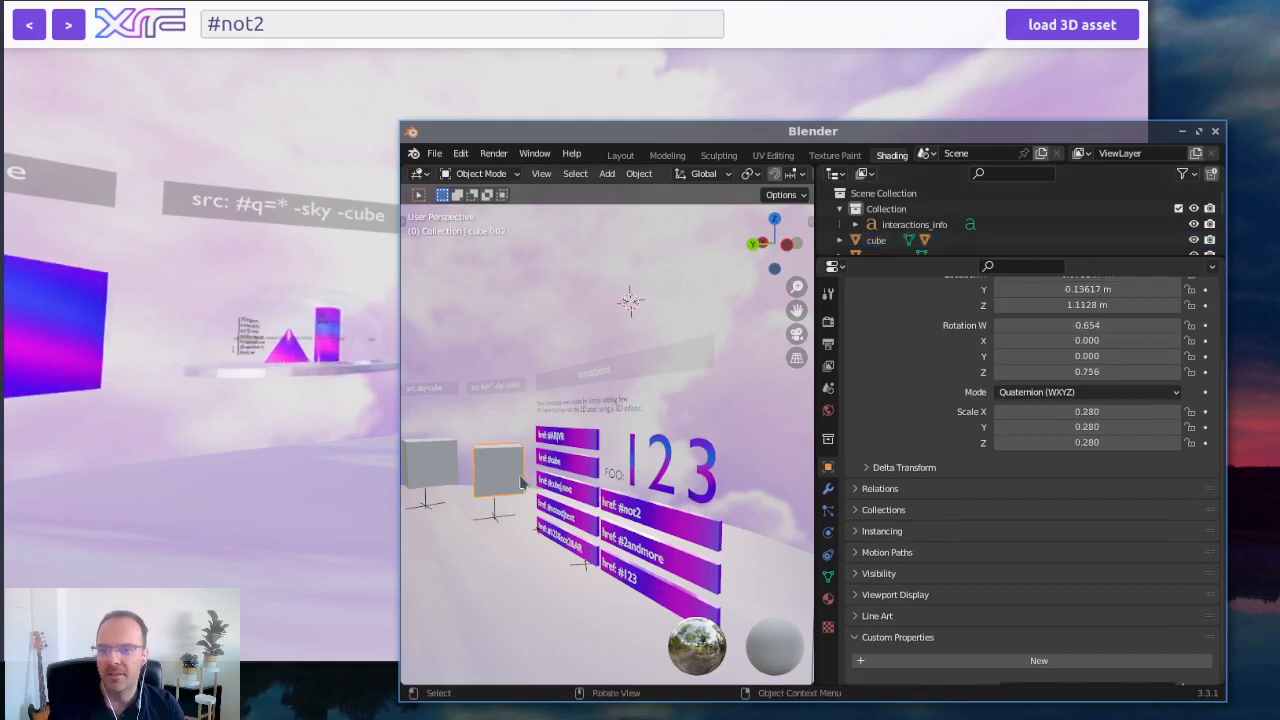
scroll(888, 581, "down", 1)
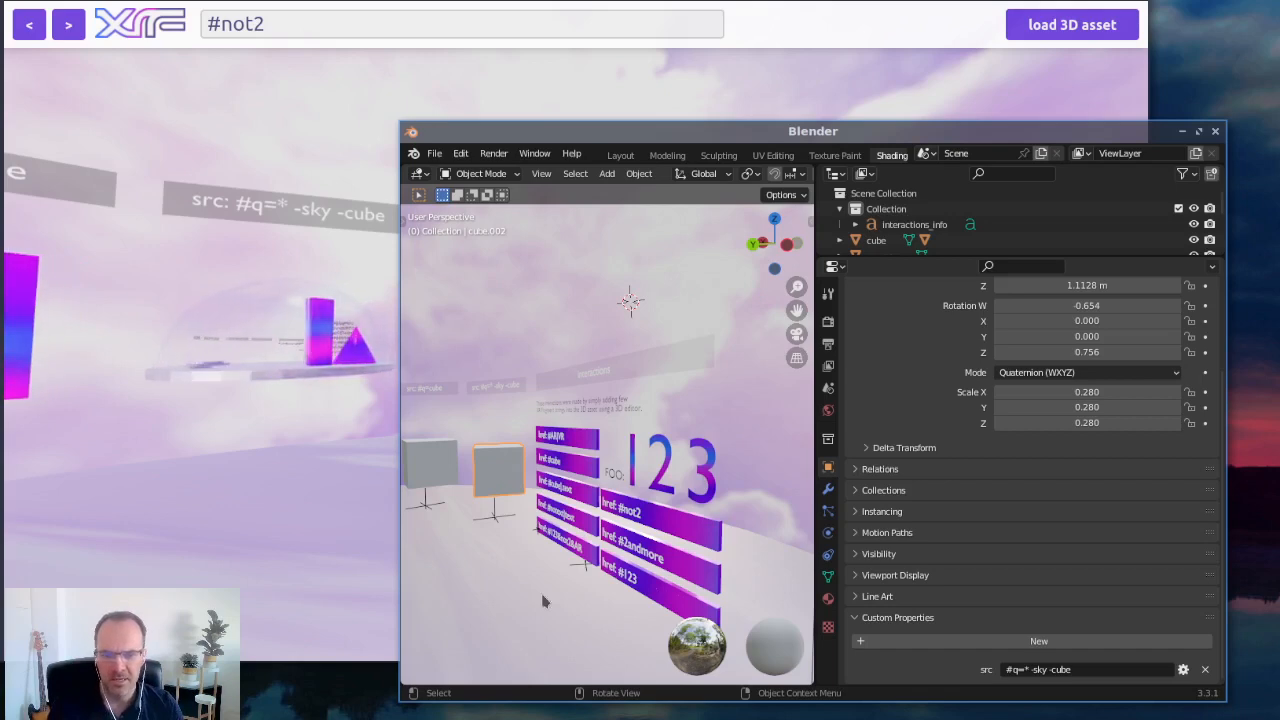
left_click(1025, 669)
left_click(1025, 669)
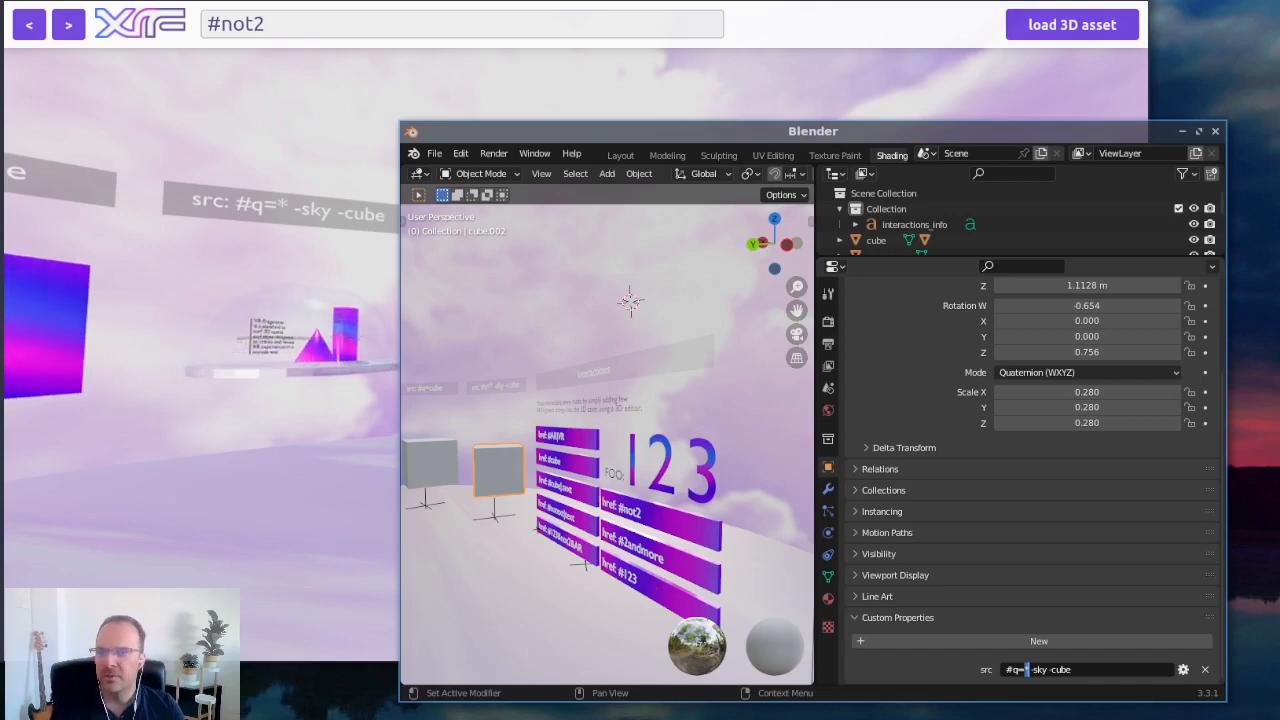
- Switch to the queries spec page and highlight the : operator in the including/excluding table
key("alt+Tab")
key("alt+Tab")
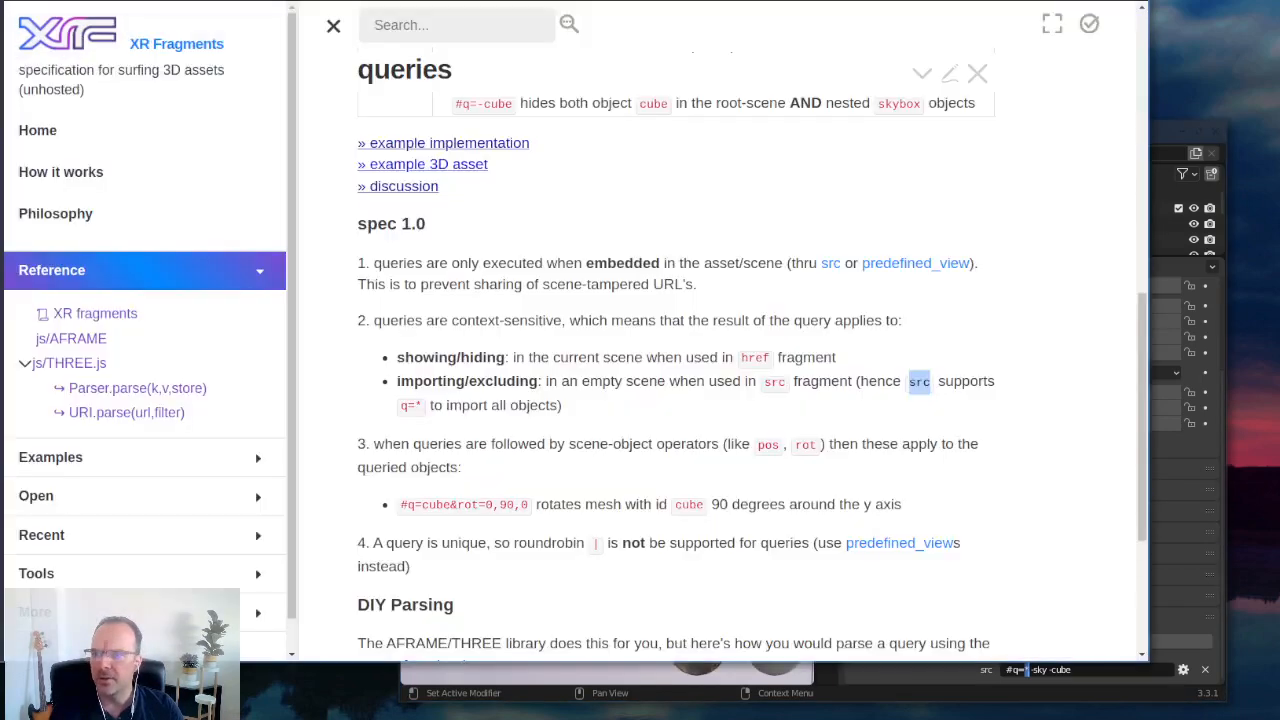
scroll(700, 474, "up", 5)
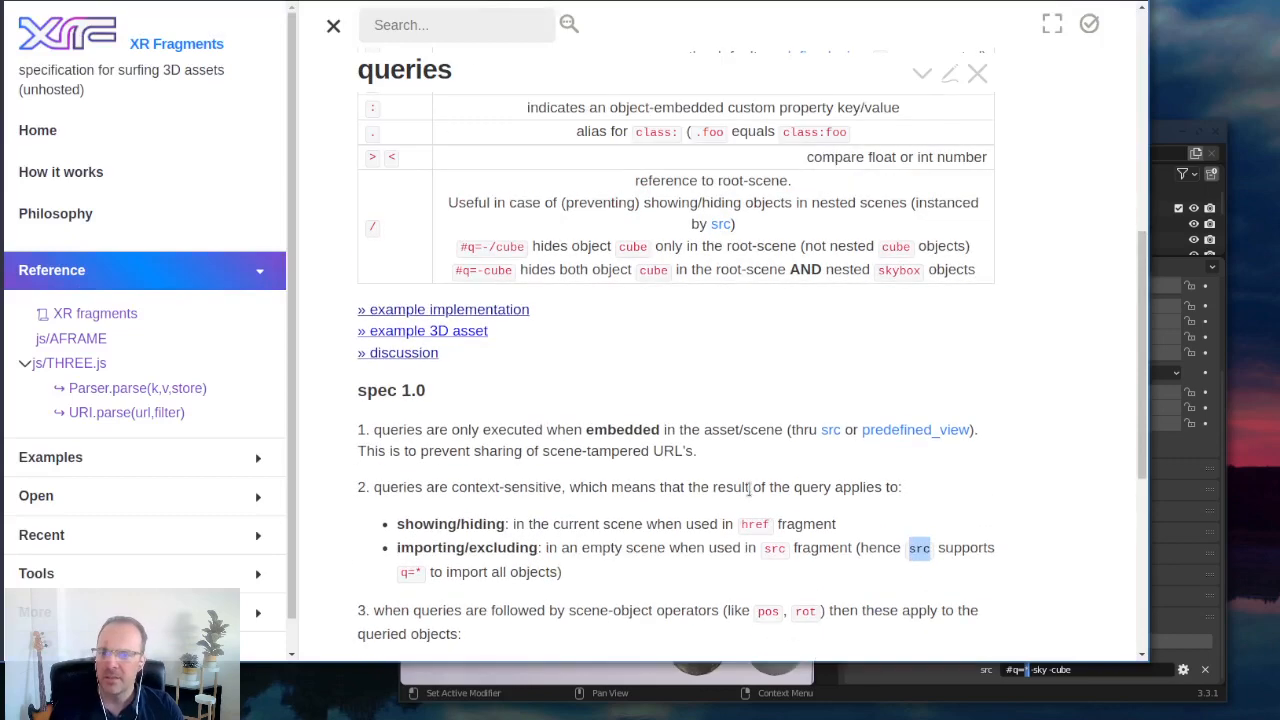
scroll(746, 489, "down", 3)
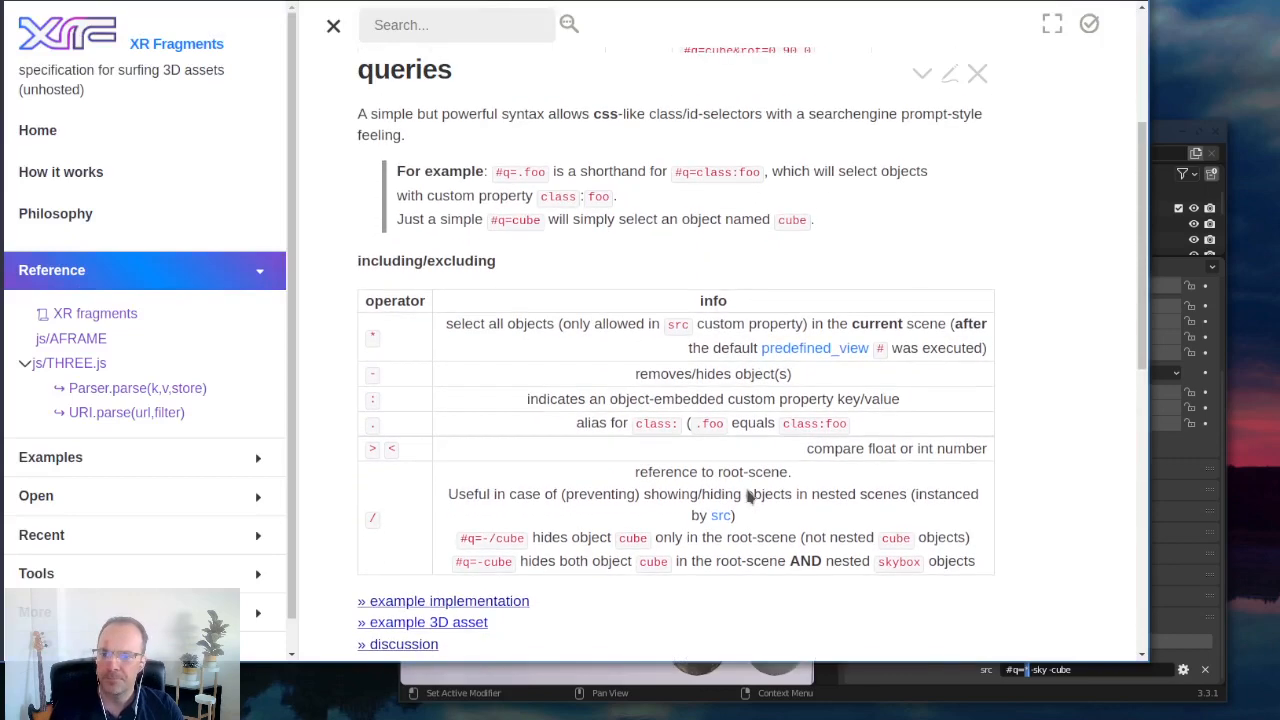
scroll(746, 489, "up", 1)
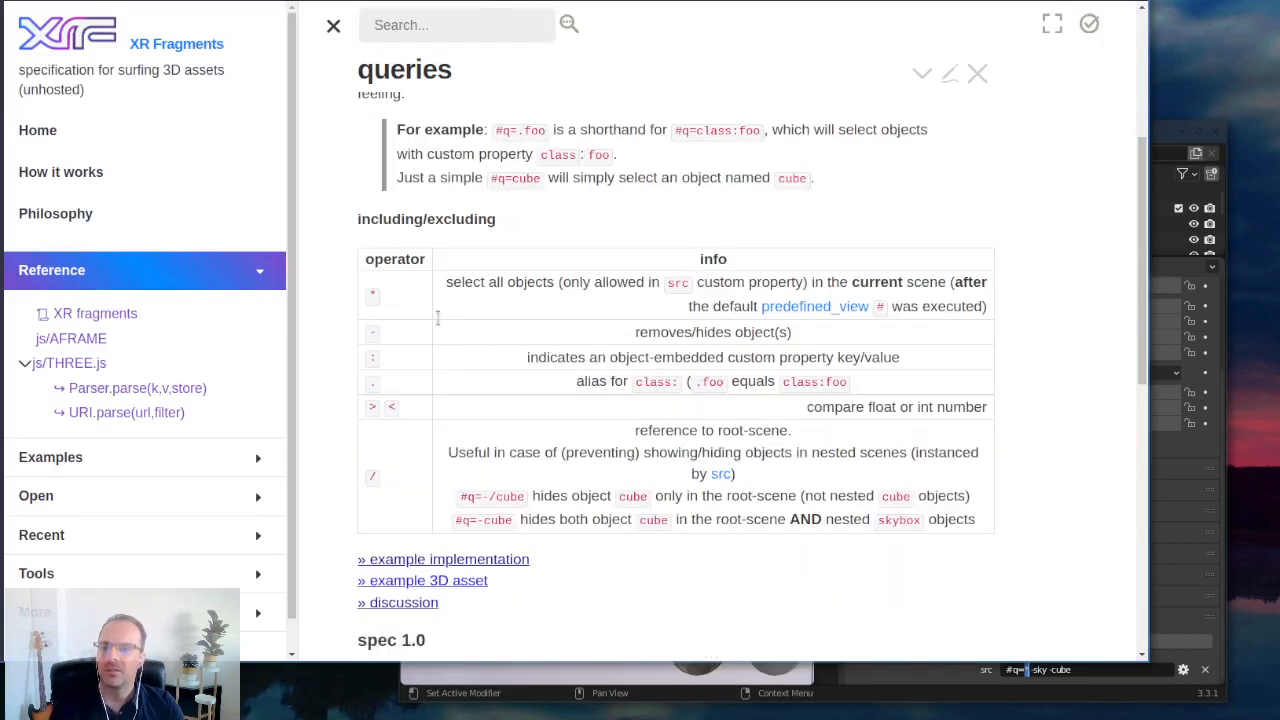
double_click(376, 358)
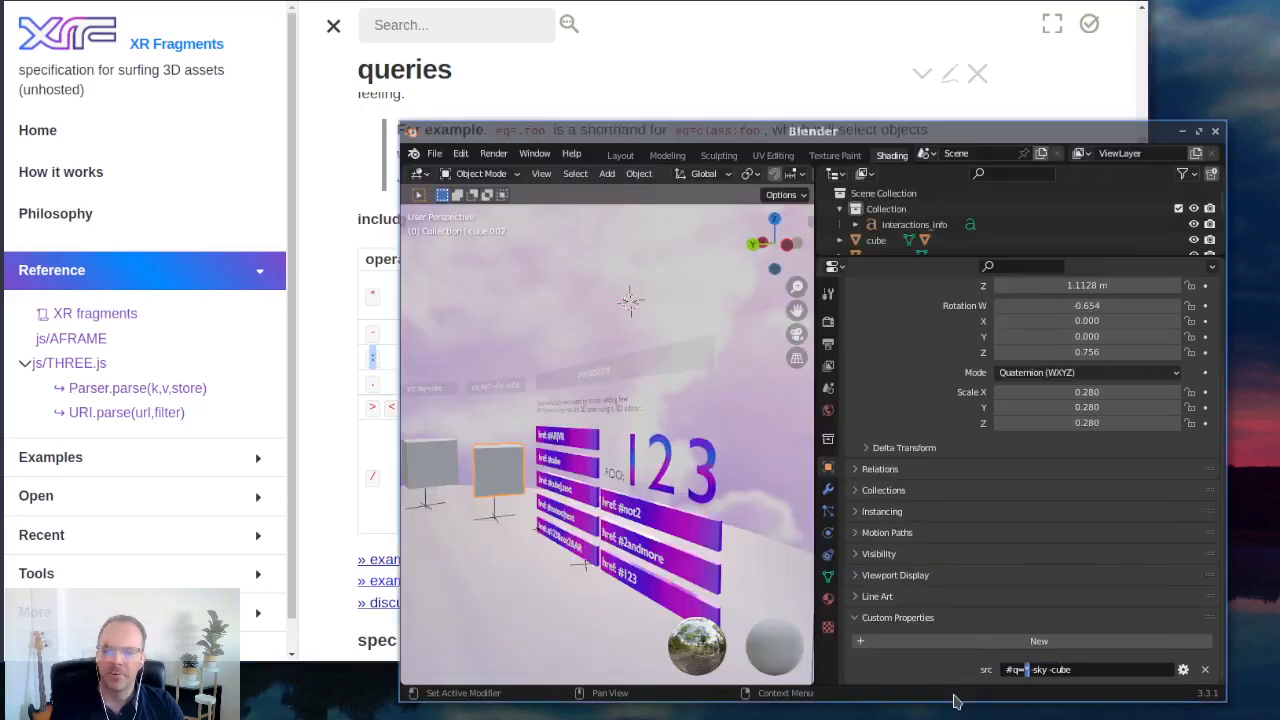
- Switch to Blender and add an Integer custom property named price to the smaller grey cube
left_click(955, 700)
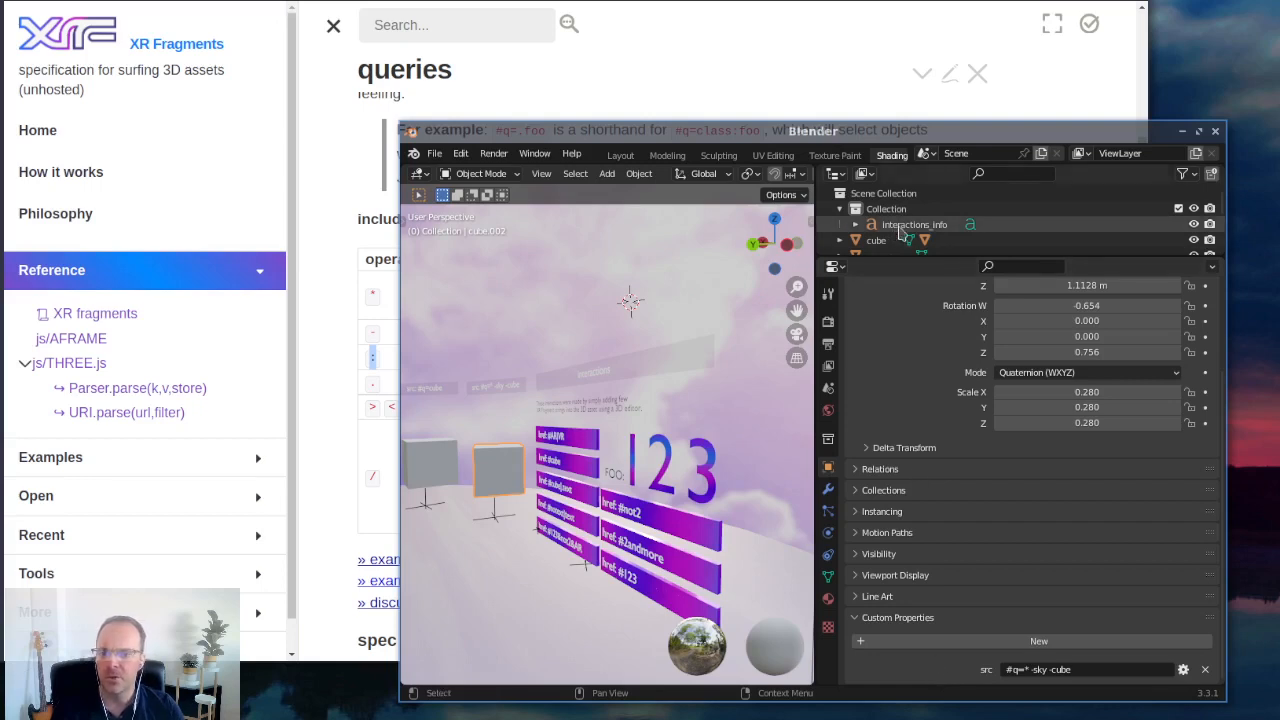
left_click(866, 643)
scroll(977, 647, "down", 1)
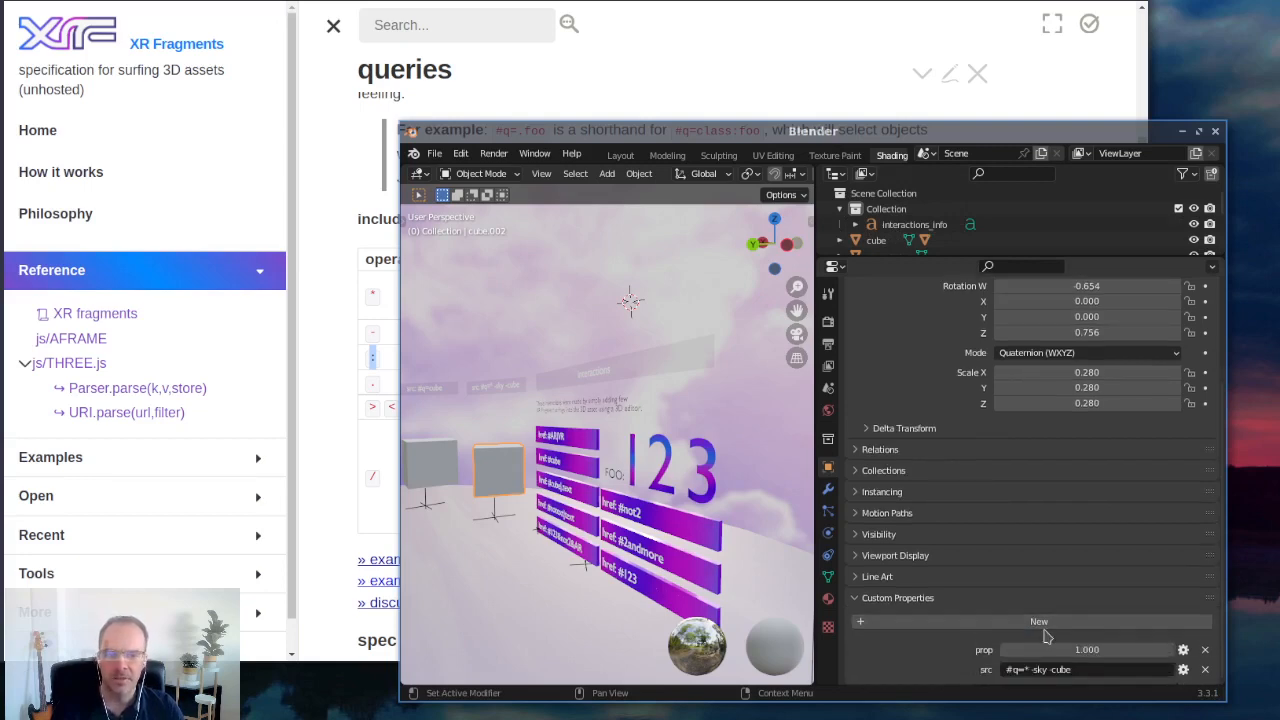
left_click(1184, 649)
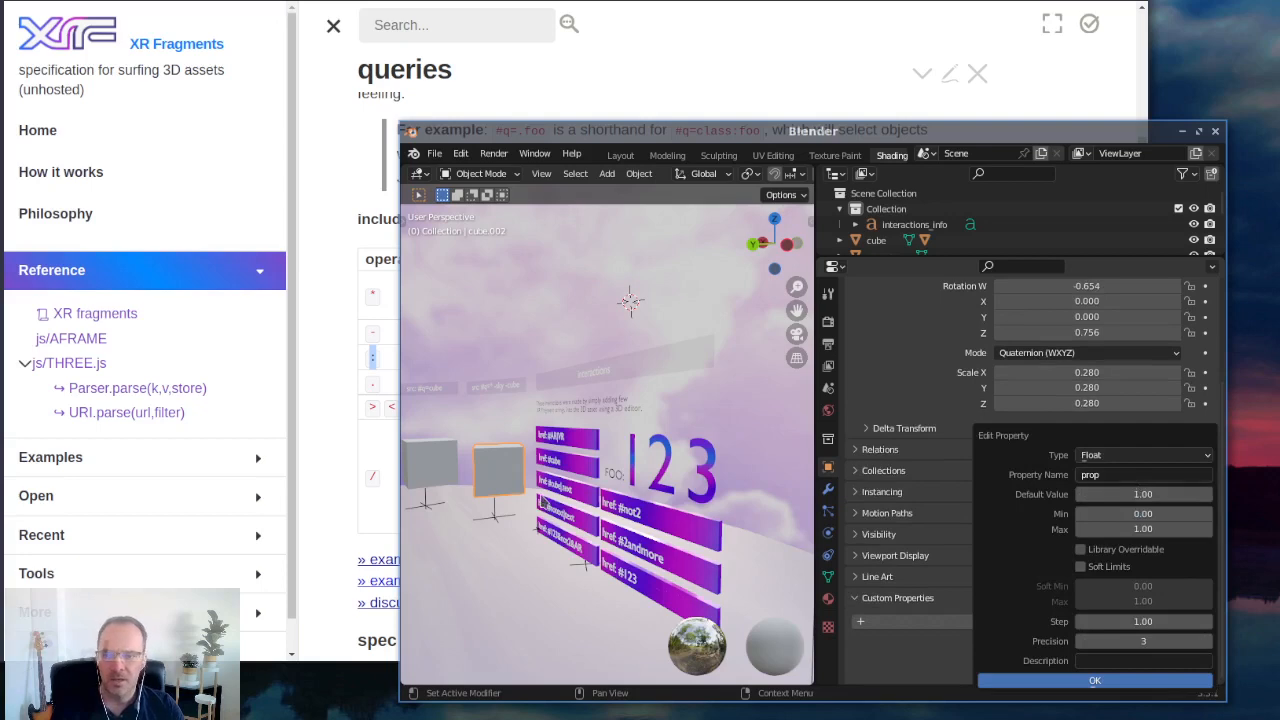
left_click(1130, 457)
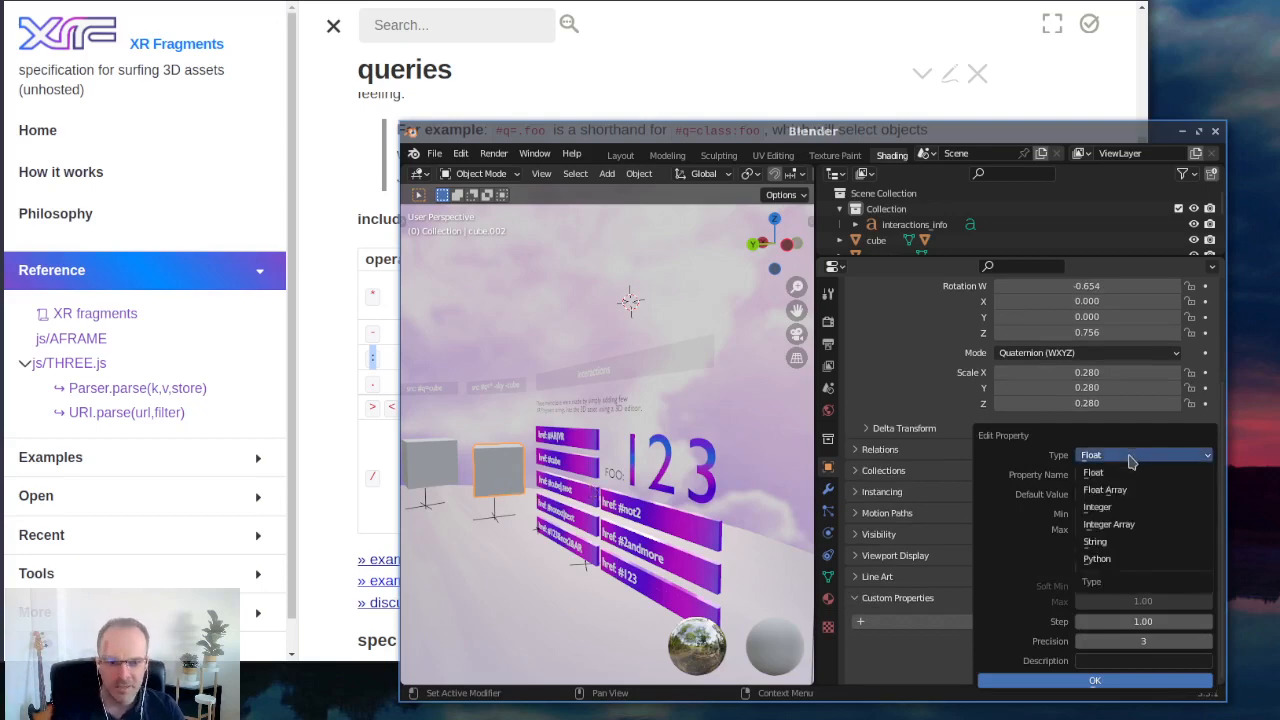
left_click(1118, 509)
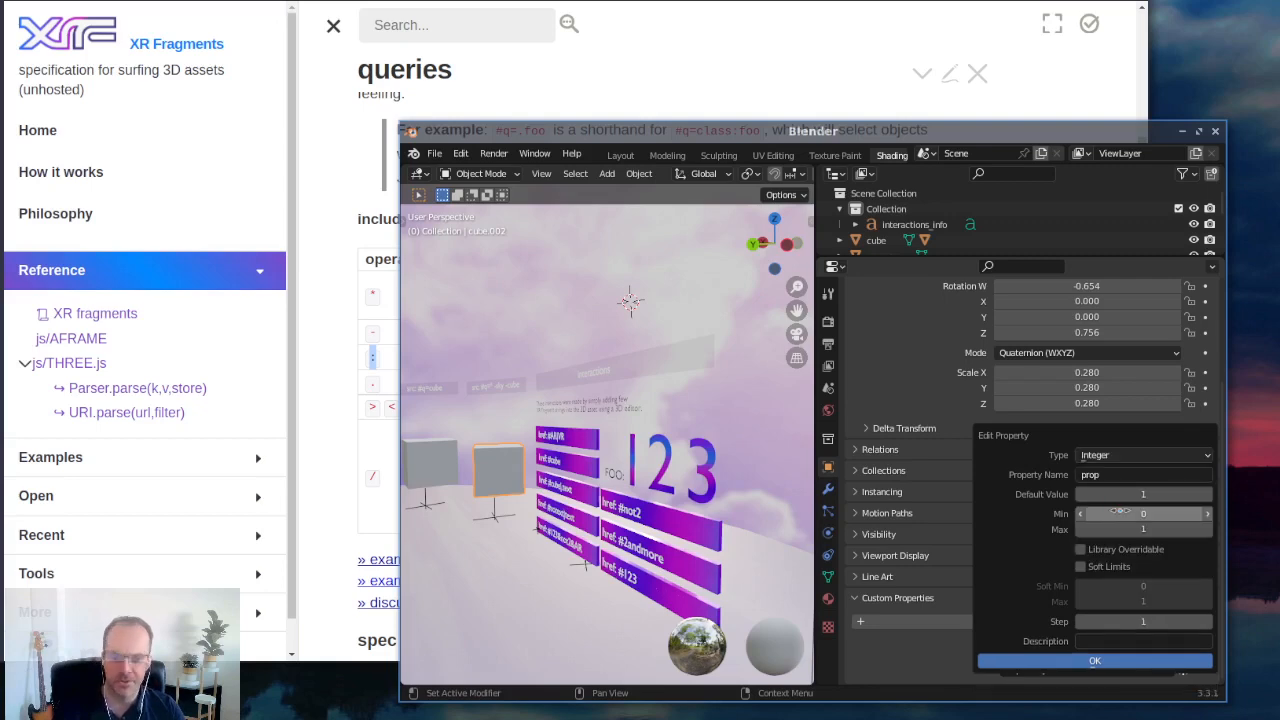
left_click(1121, 475)
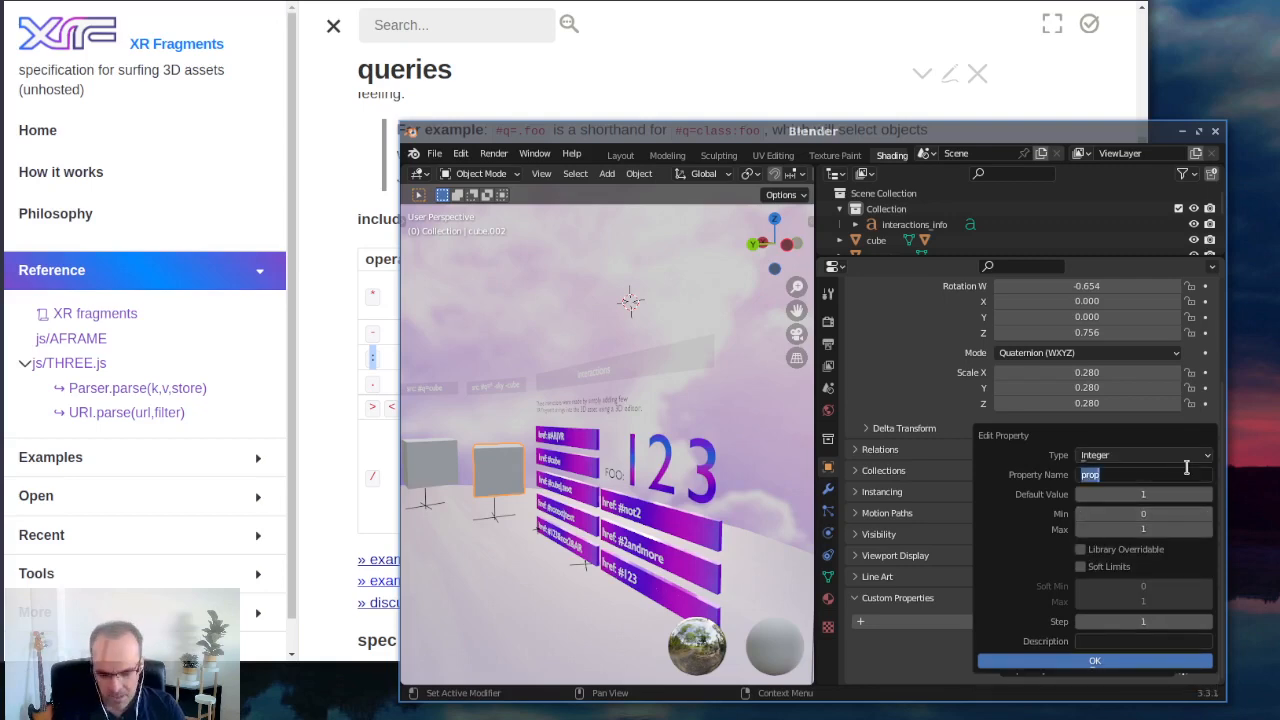
type("pr")
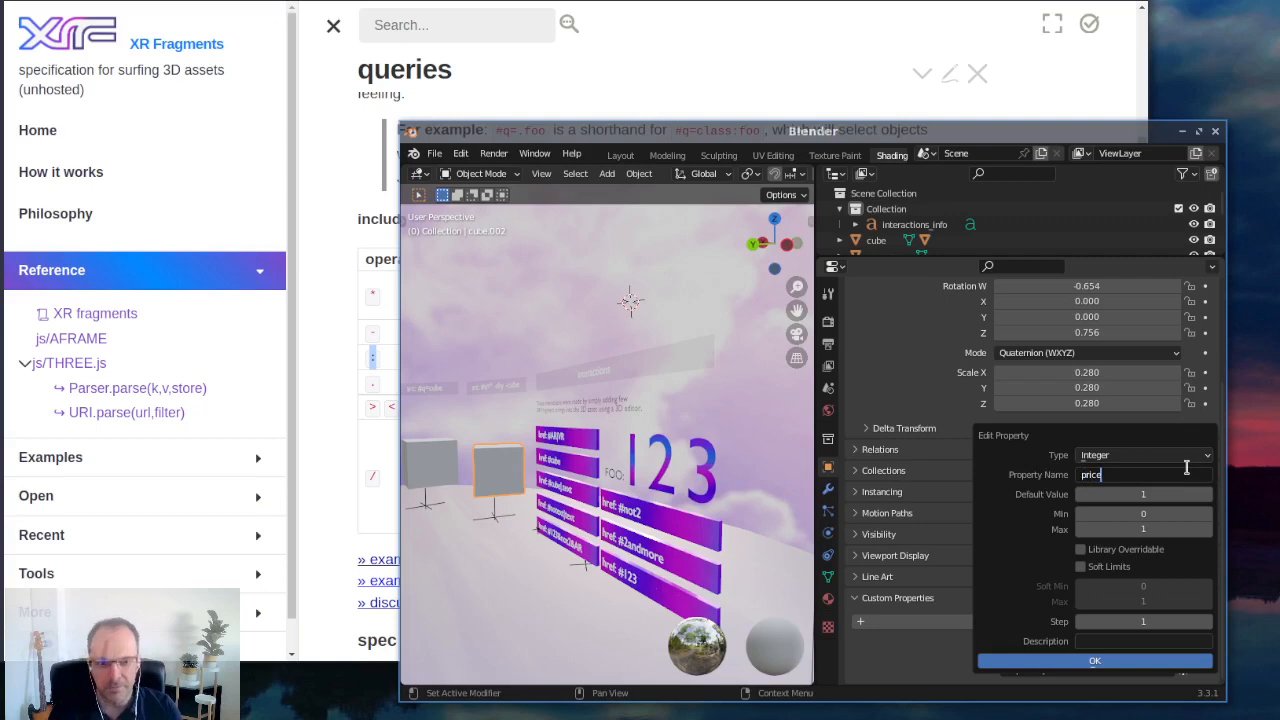
left_click(1157, 661)
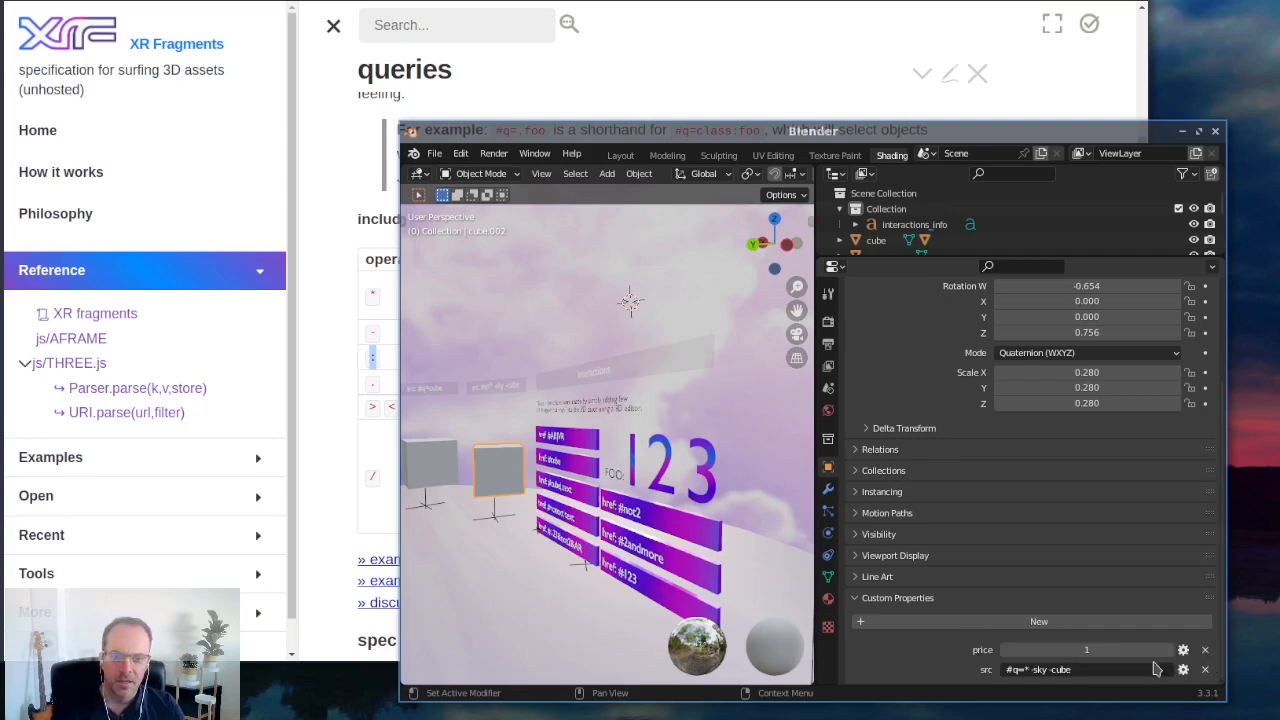
- Try to set the smaller grey cube's price property to 10
left_click(1116, 651)
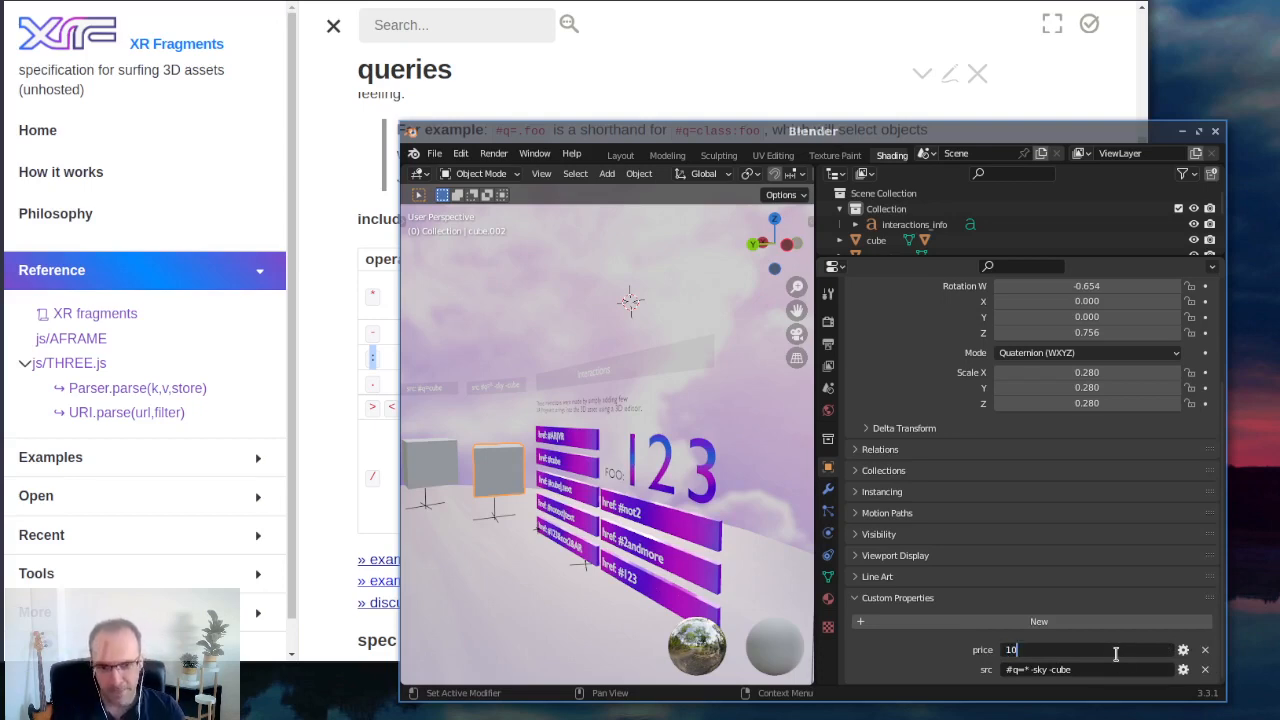
key("Escape")
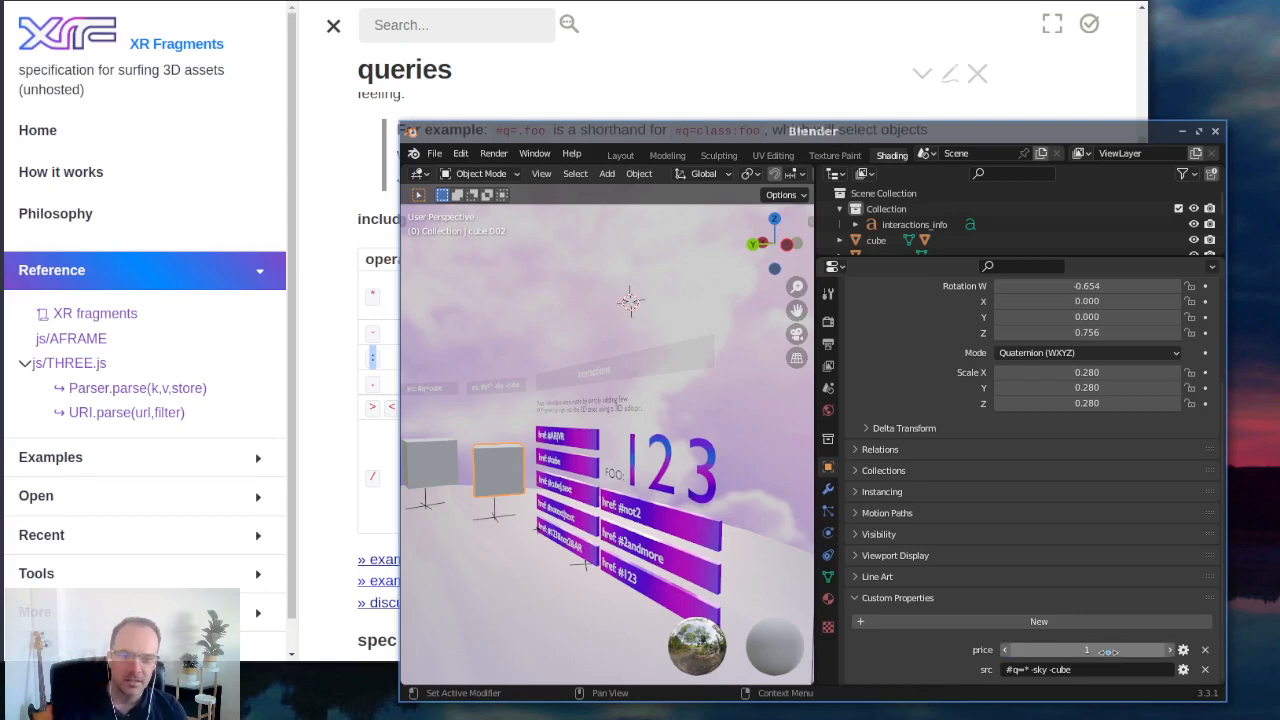
left_click(1108, 652)
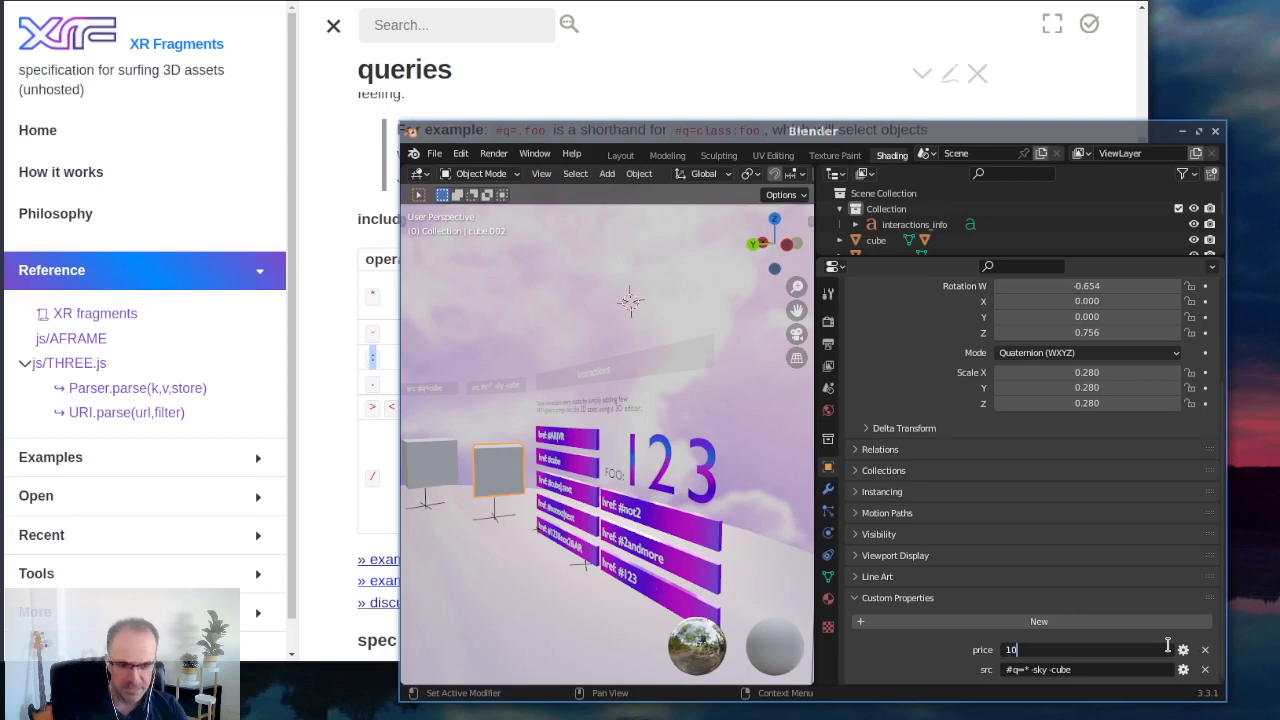
key("Return")
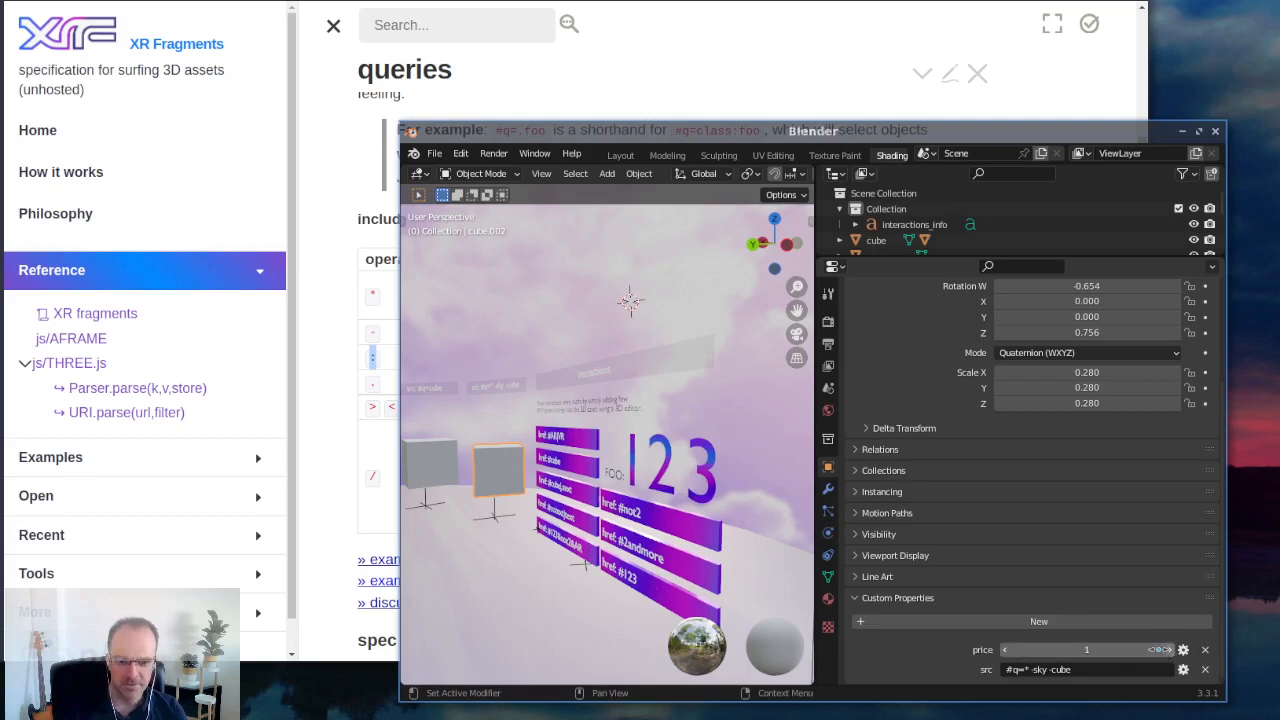
- Set the maximum of the cube's price property to 100
left_click(1183, 650)
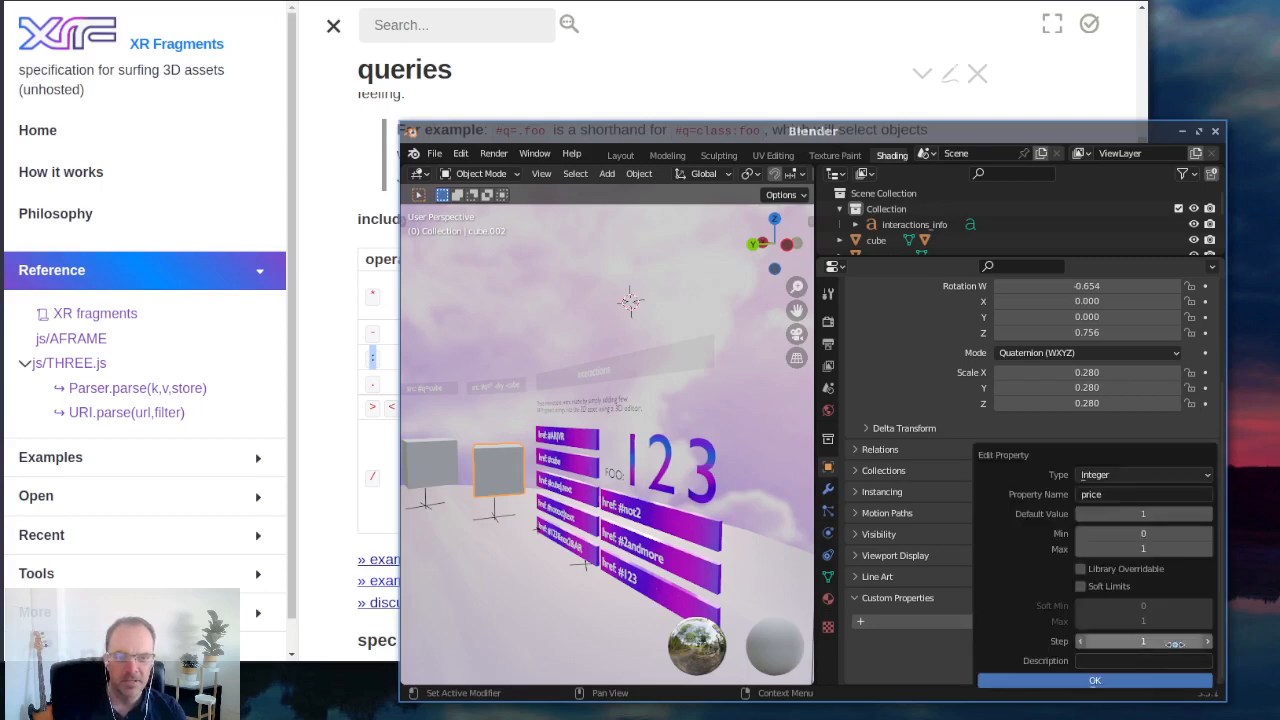
left_click(1163, 550)
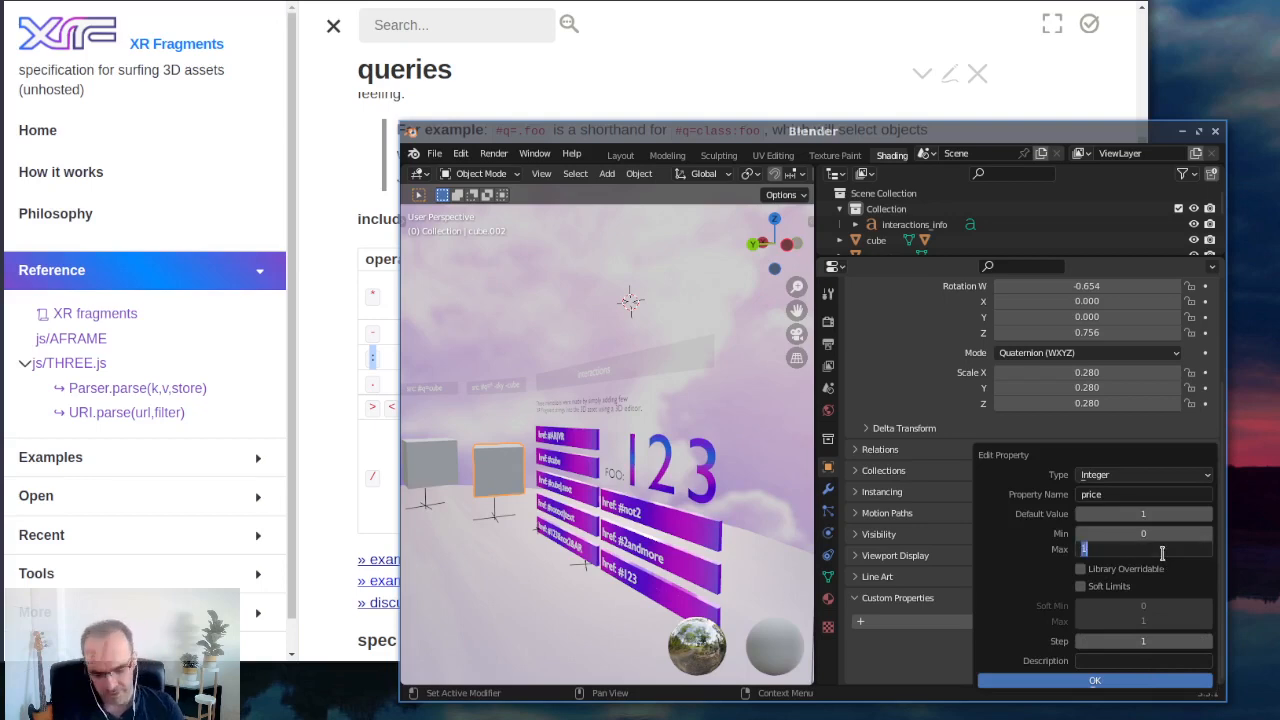
type("100")
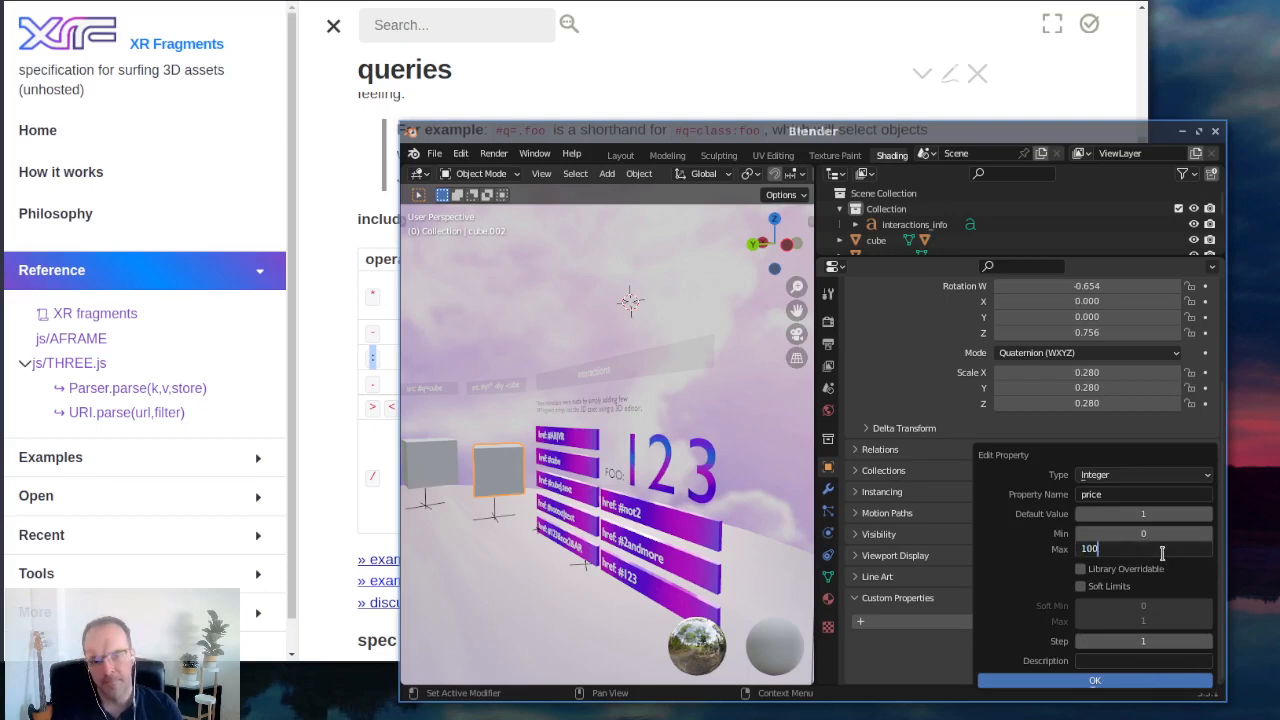
key("Return")
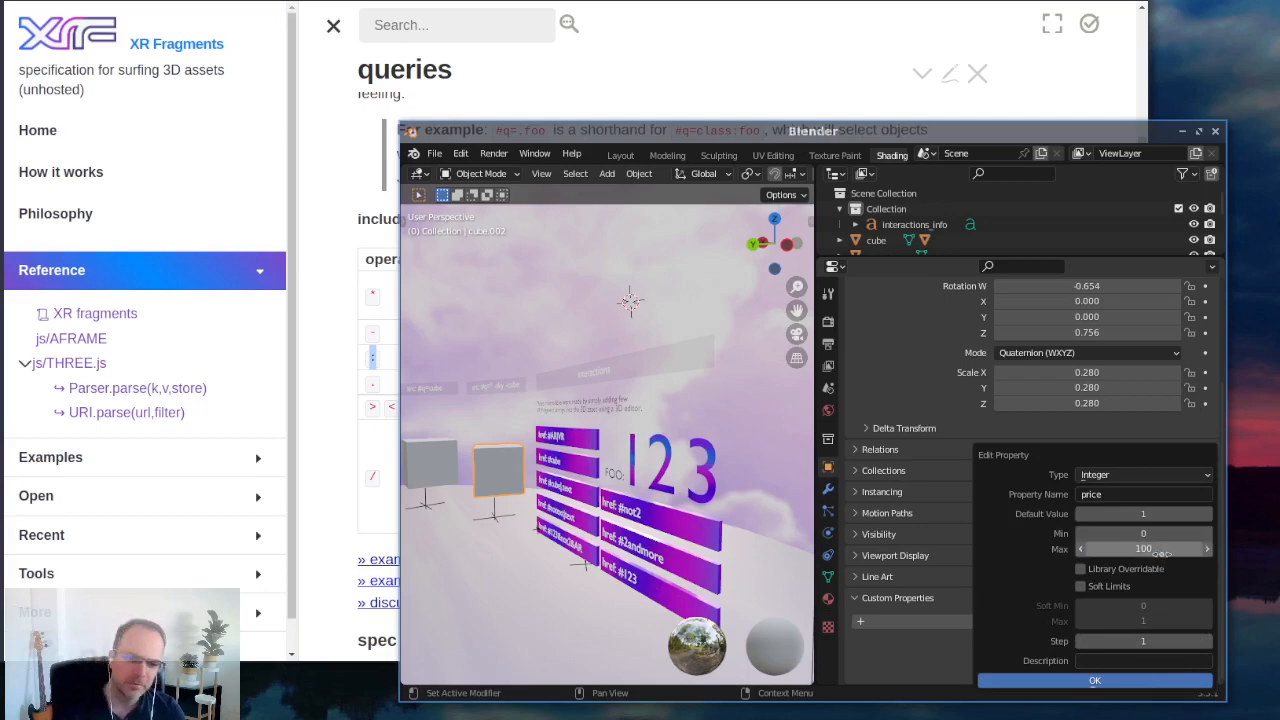
left_click(1095, 682)
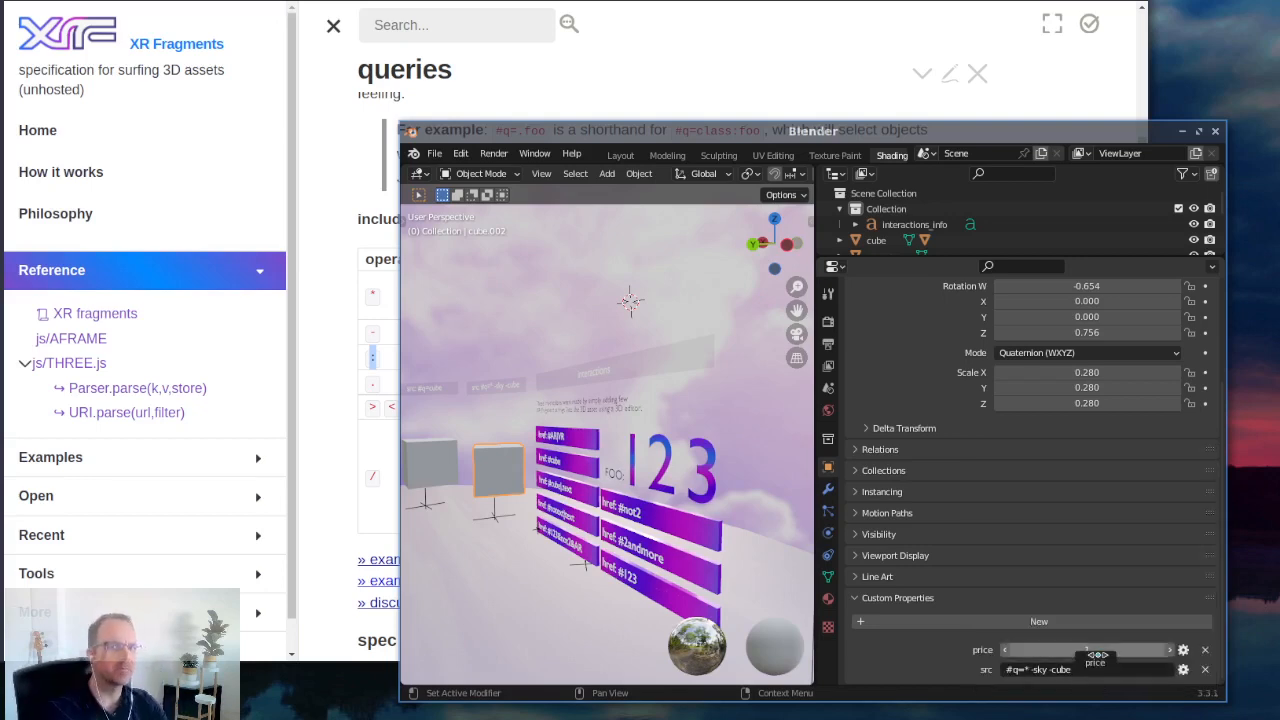
- Enter 100 as the cube's price value and replace it with 10
left_click(1097, 650)
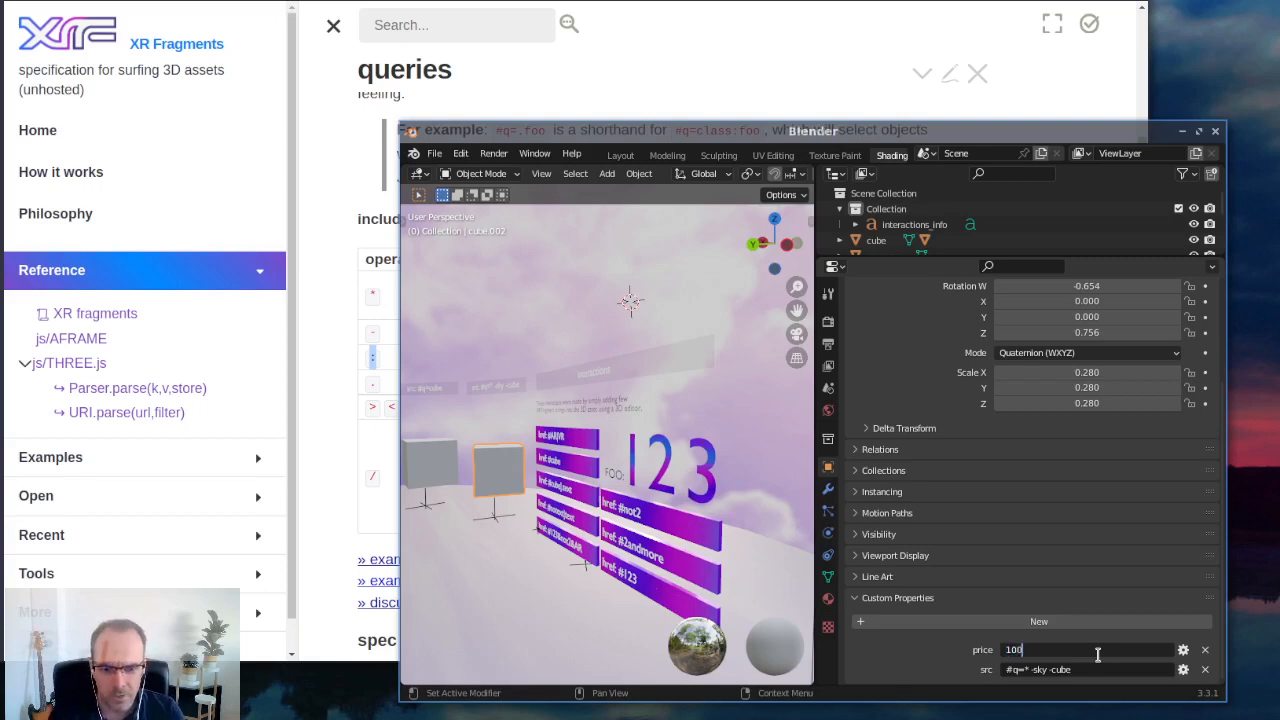
key("Return")
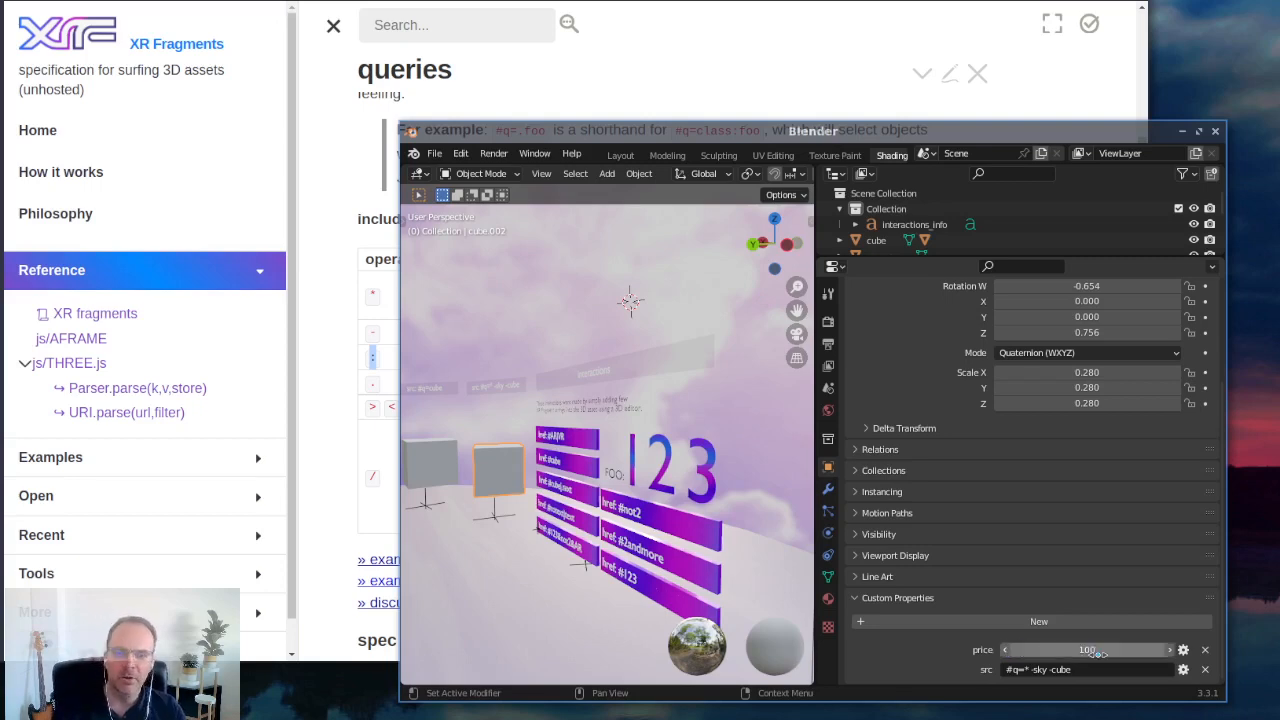
left_click(1097, 651)
type("10")
key("Return")
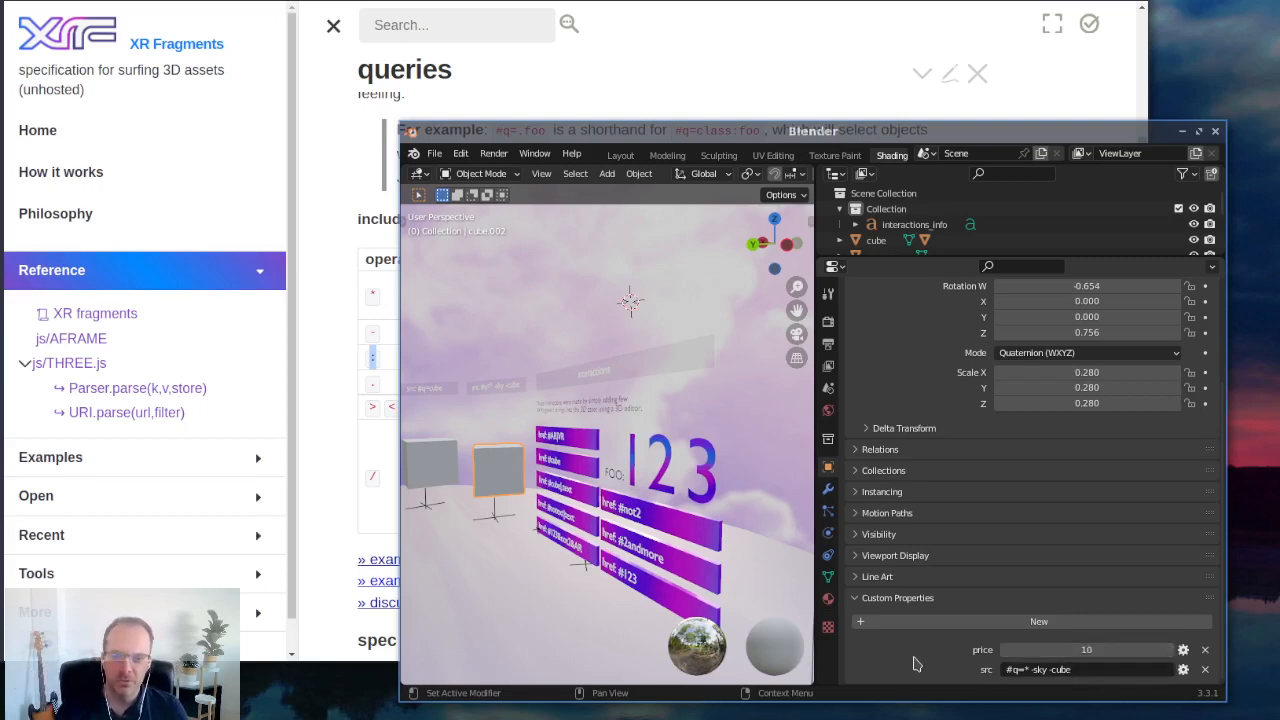
- Inspect the custom property of the href: #not2 button, reselect the smaller grey cube and show the scene's custom properties
left_click(660, 527)
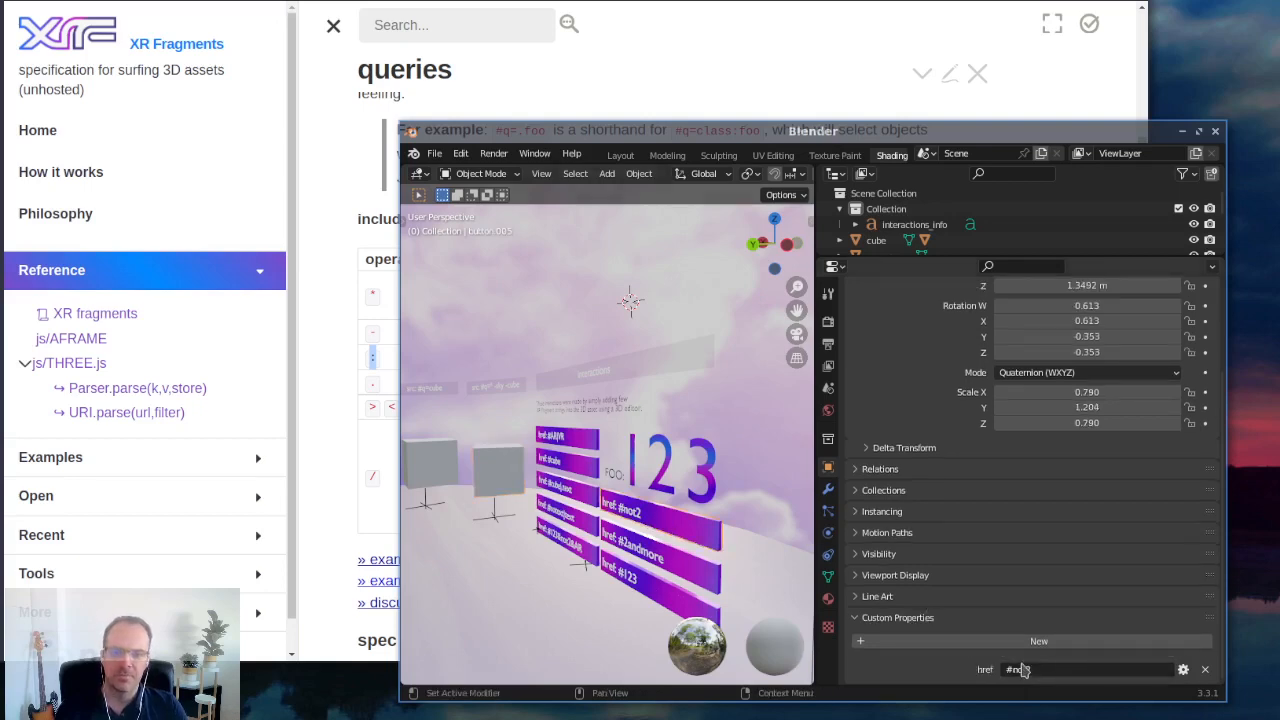
left_click(494, 478)
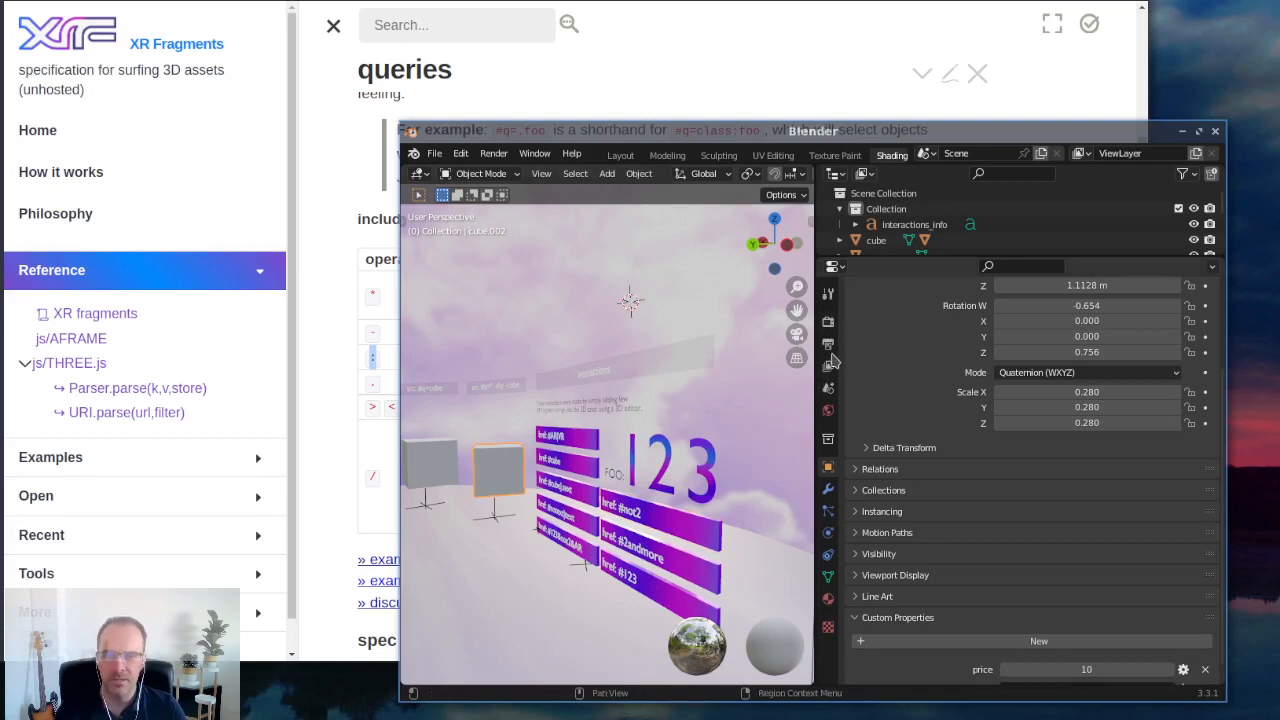
left_click(828, 387)
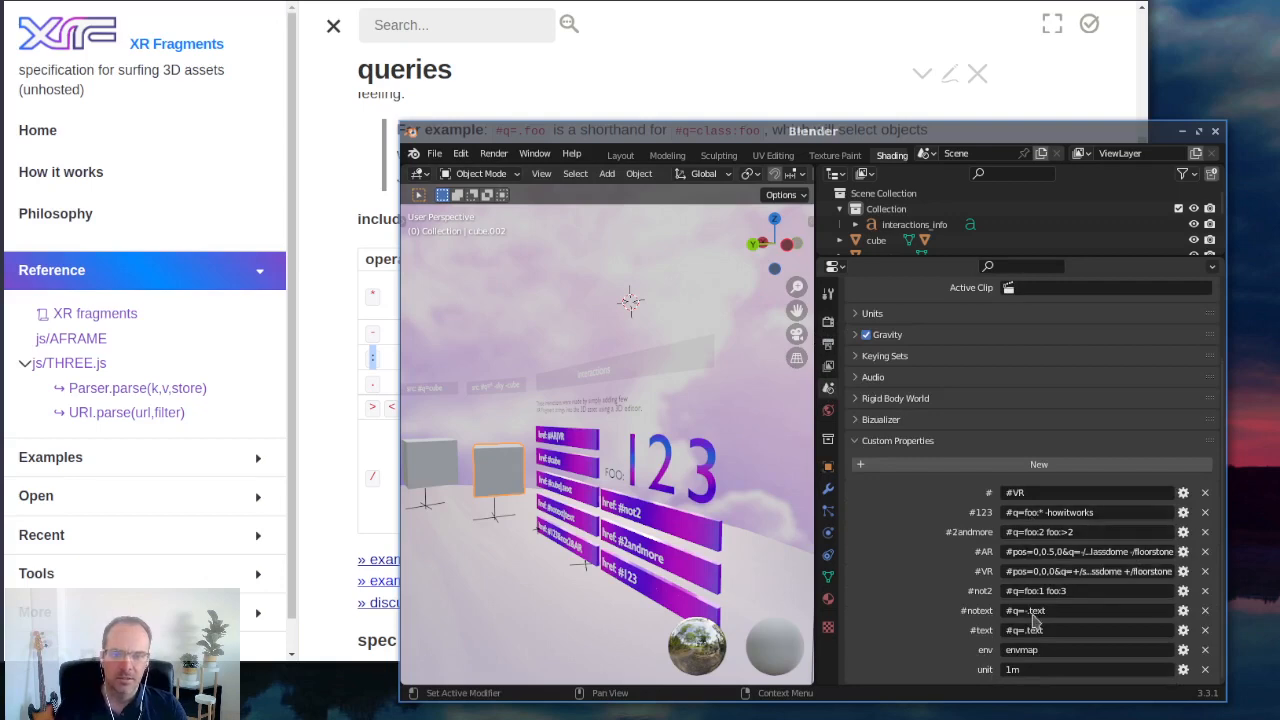
- Append price:<10 to the scene's #not2 query so it reads #q=foo:1 foo:3 price:<10
left_click(1078, 590)
left_click(1083, 590)
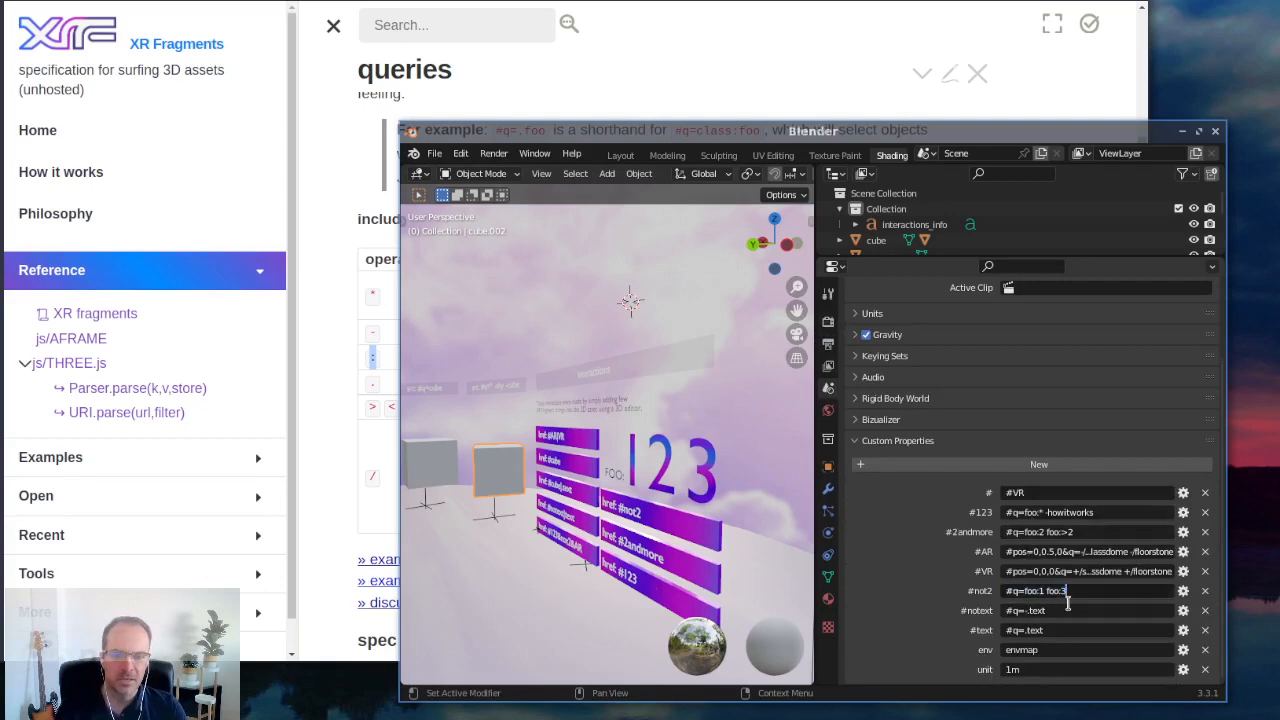
key("Left")
key("Left")
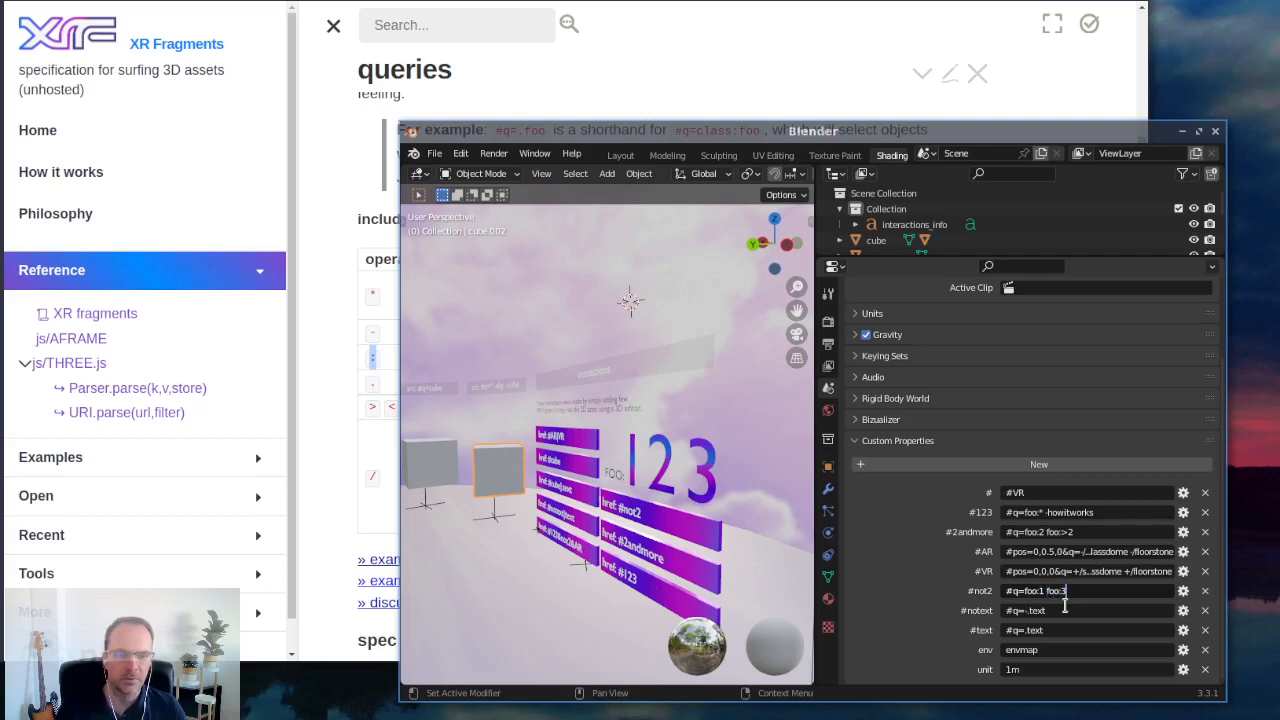
type("pr")
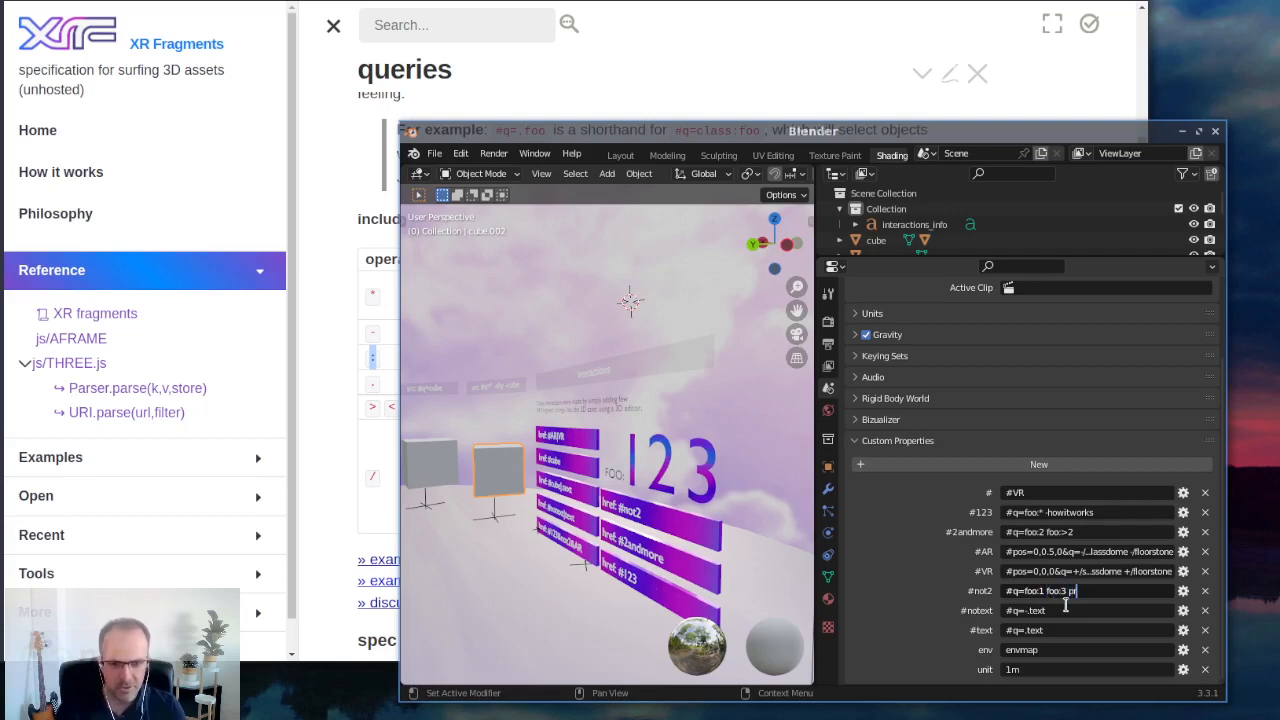
type("ice:>")
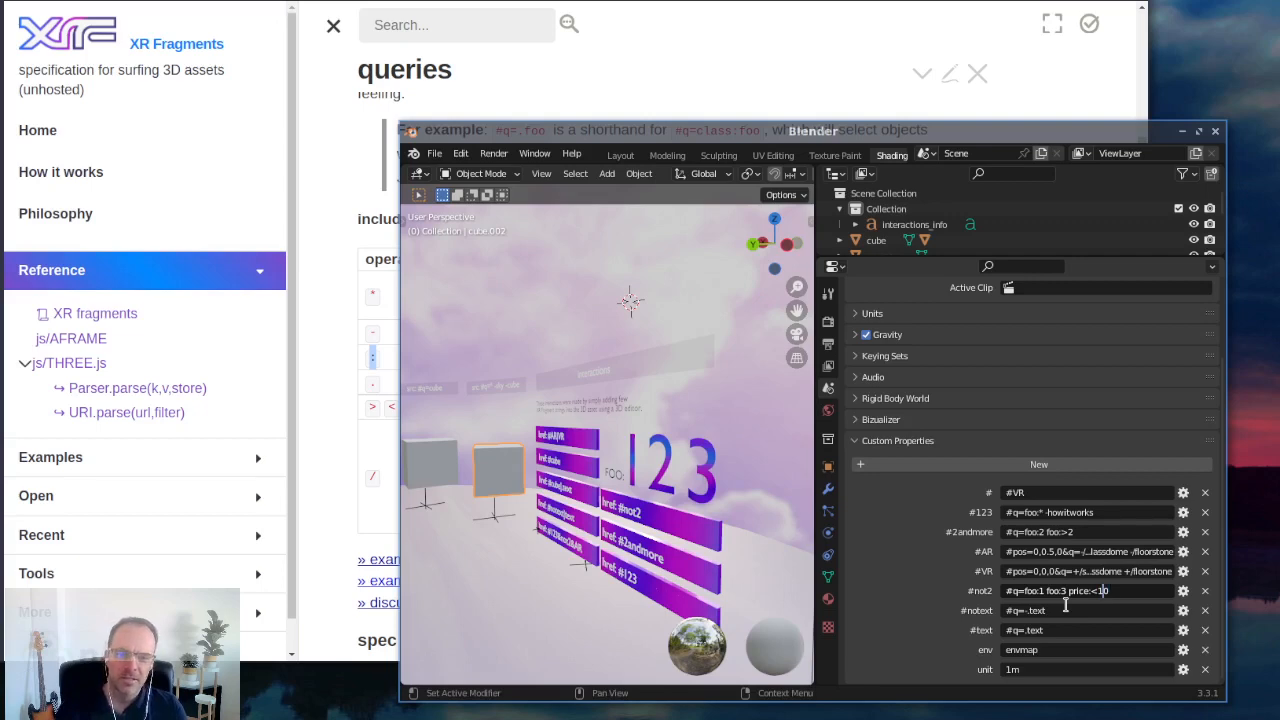
key("Return")
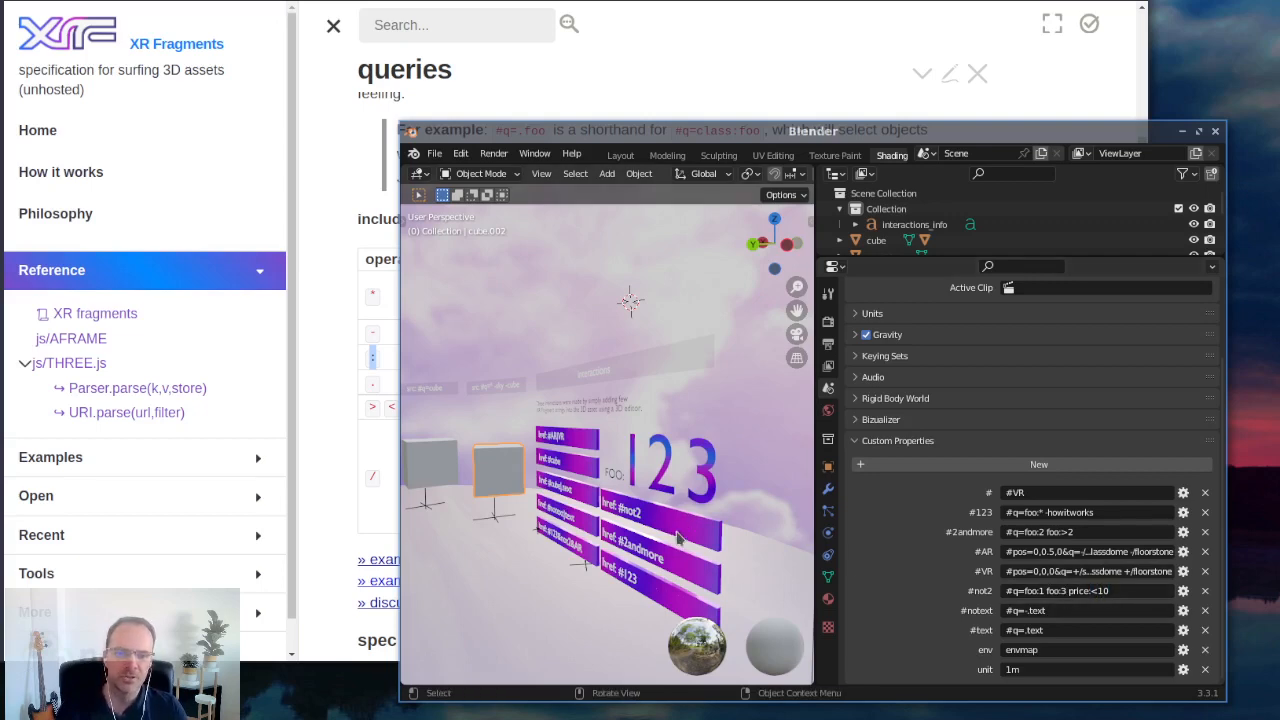
- Switch to the queries spec page, and bring up the XR Fragments viewer behind Blender
key("alt+Tab")
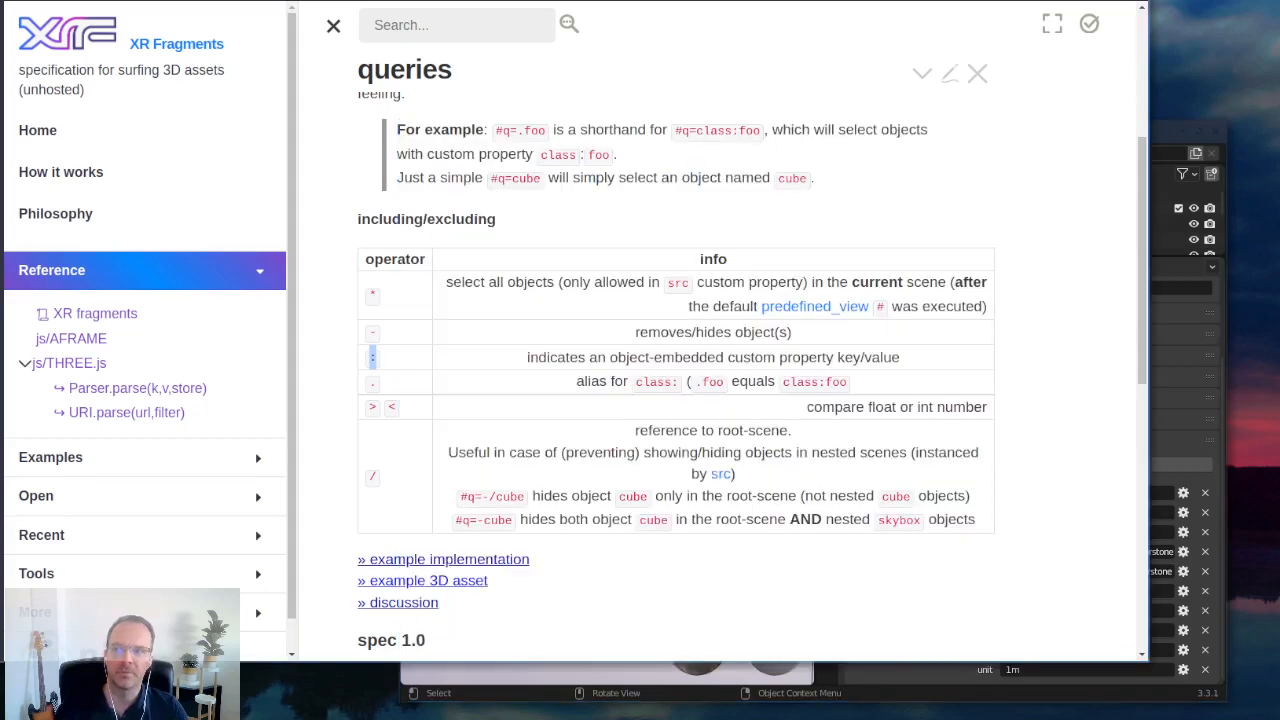
key("alt+Tab")
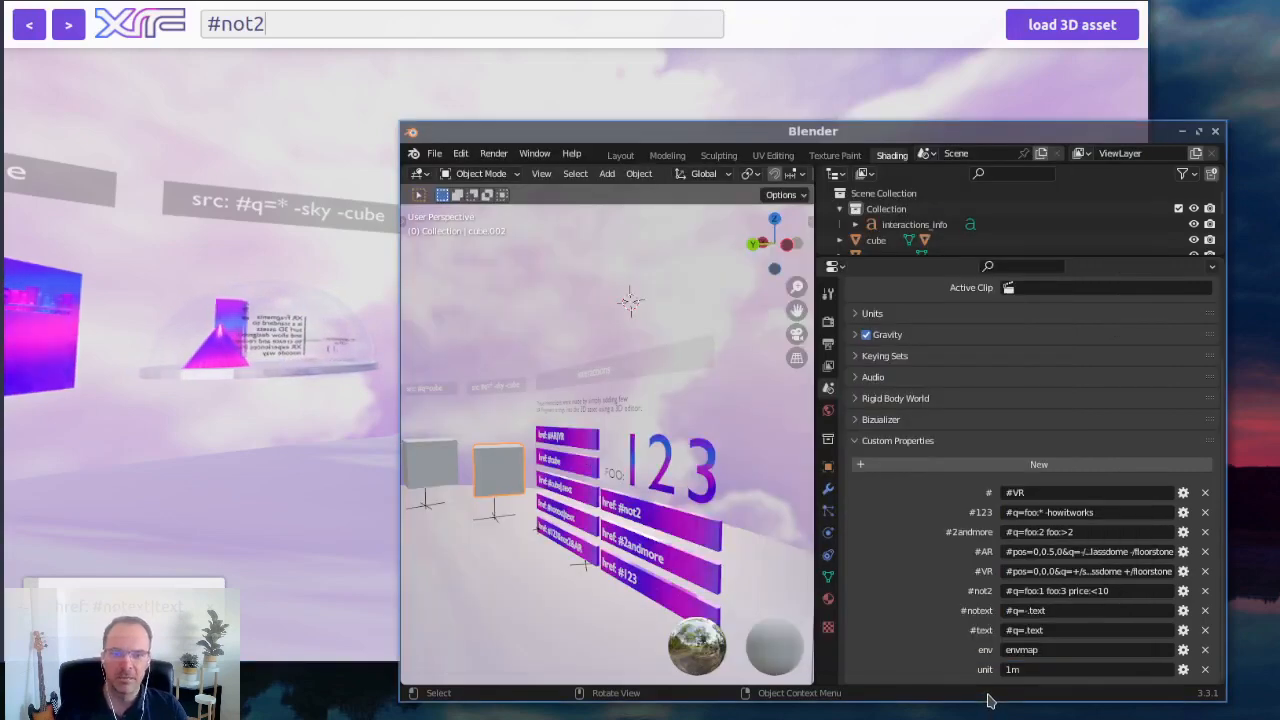
key("alt+Tab")
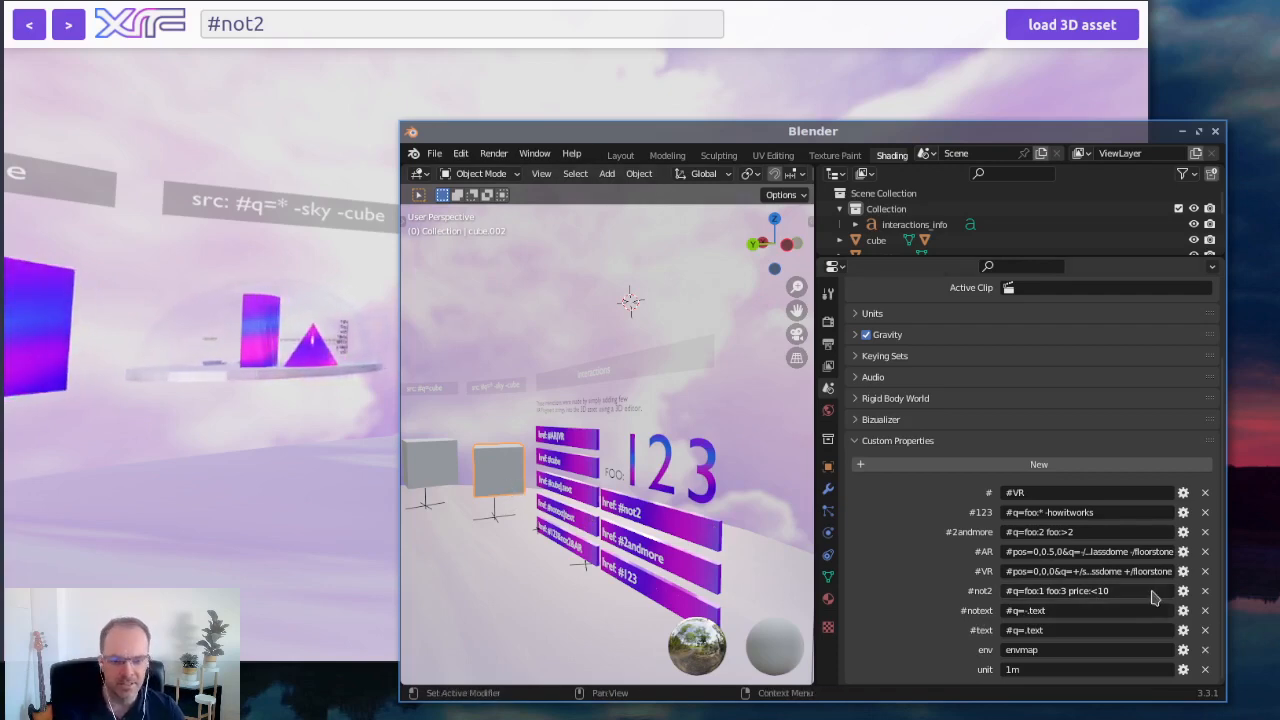
- Highlight price:<10 and its <10 part in the scene's #not2 query, and check the XR Fragments viewer's #not2 view before returning to Blender
left_click(1106, 591)
left_click(1106, 591)
left_click_drag(1068, 591, 1108, 591)
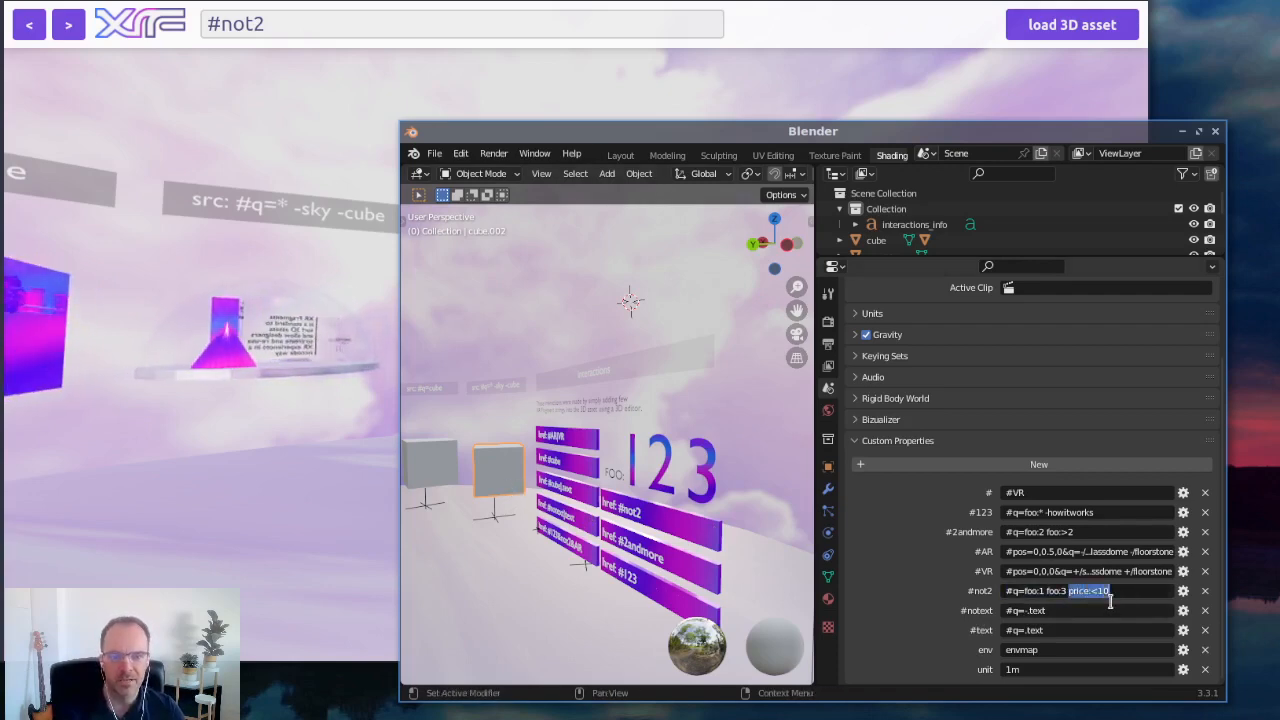
left_click(1104, 594)
double_click(1103, 594)
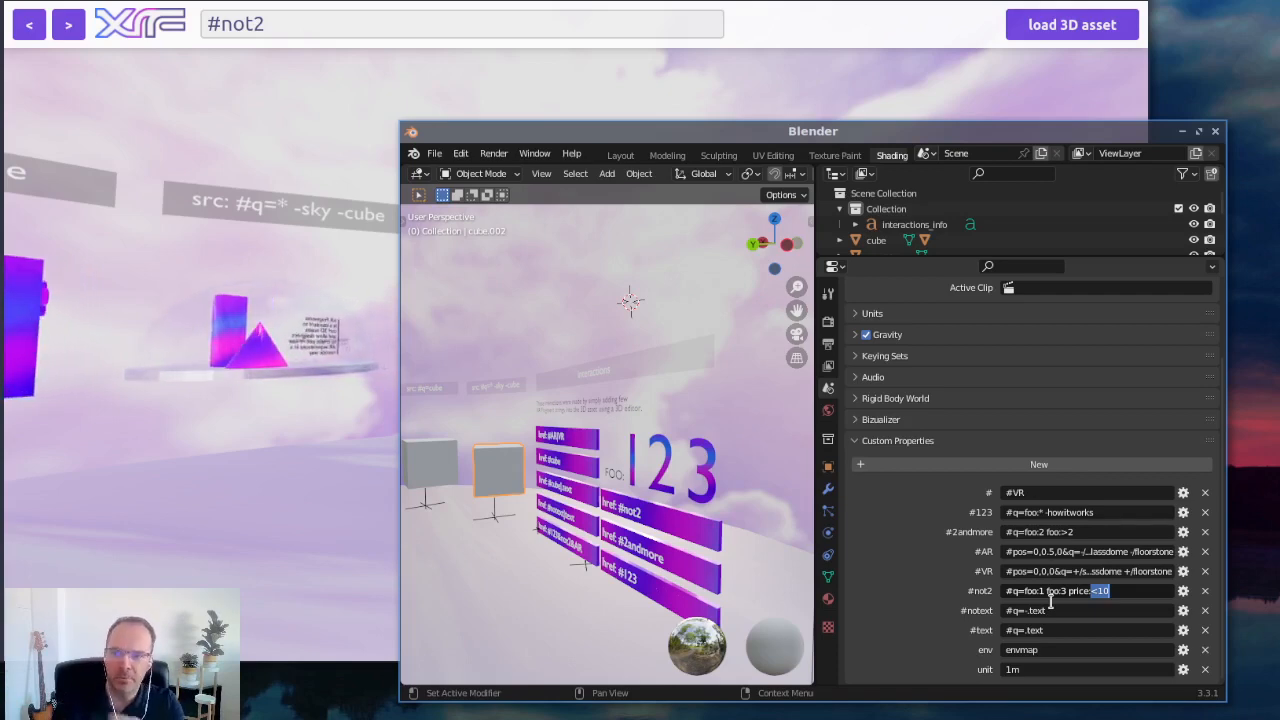
left_click(292, 24)
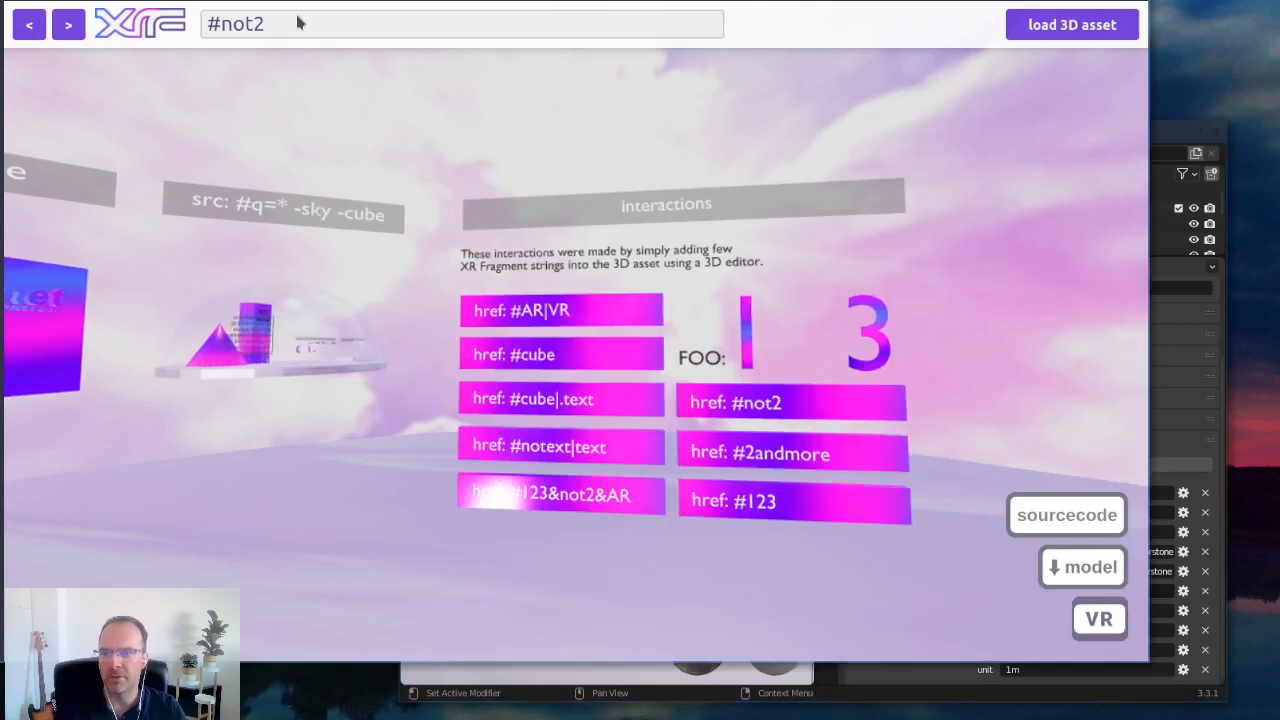
left_click(1122, 697)
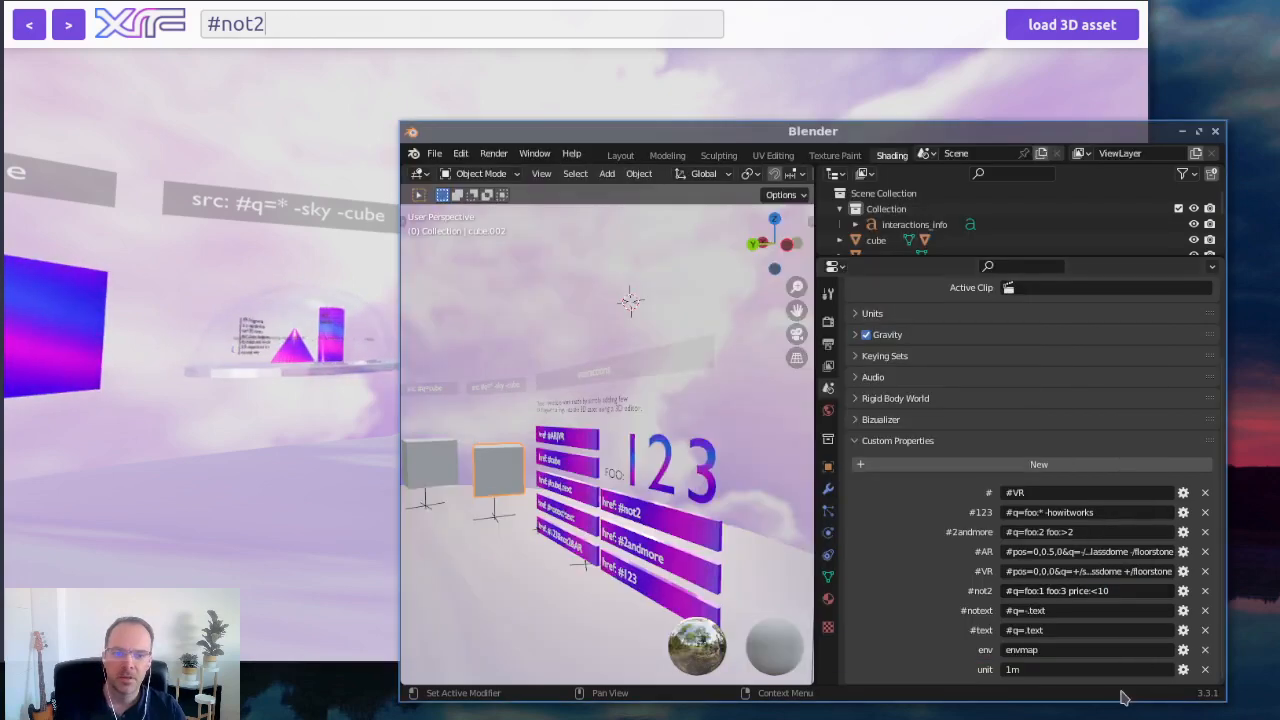
- Highlight the scene's whole #not2 query value in Blender, check the #not2 view in the XR Fragments viewer, and return to Blender
left_click(1124, 590)
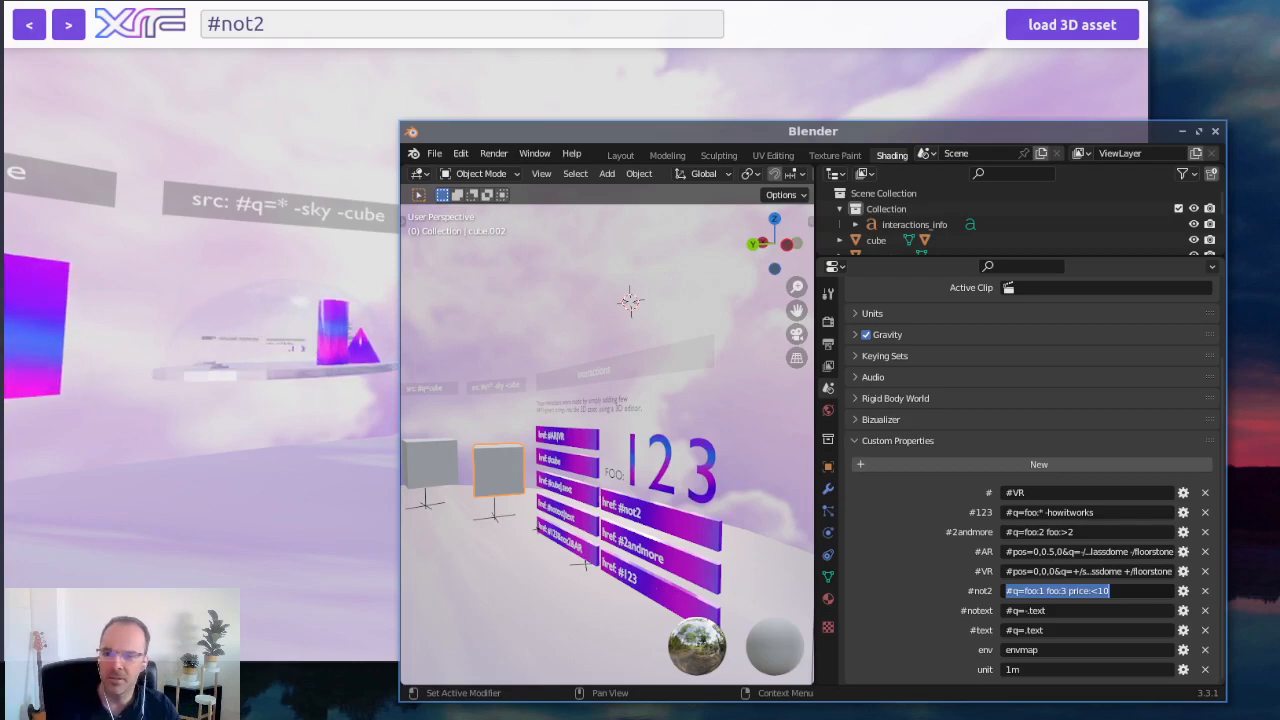
left_click(175, 585)
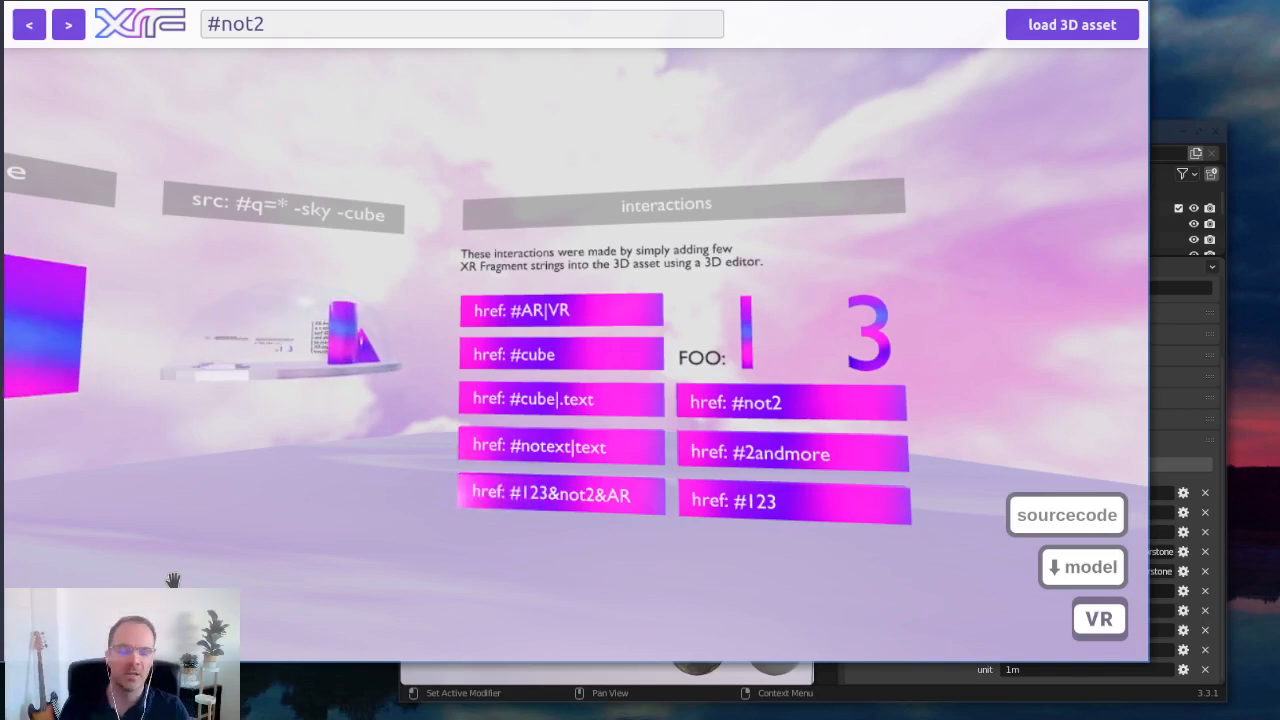
left_click(829, 698)
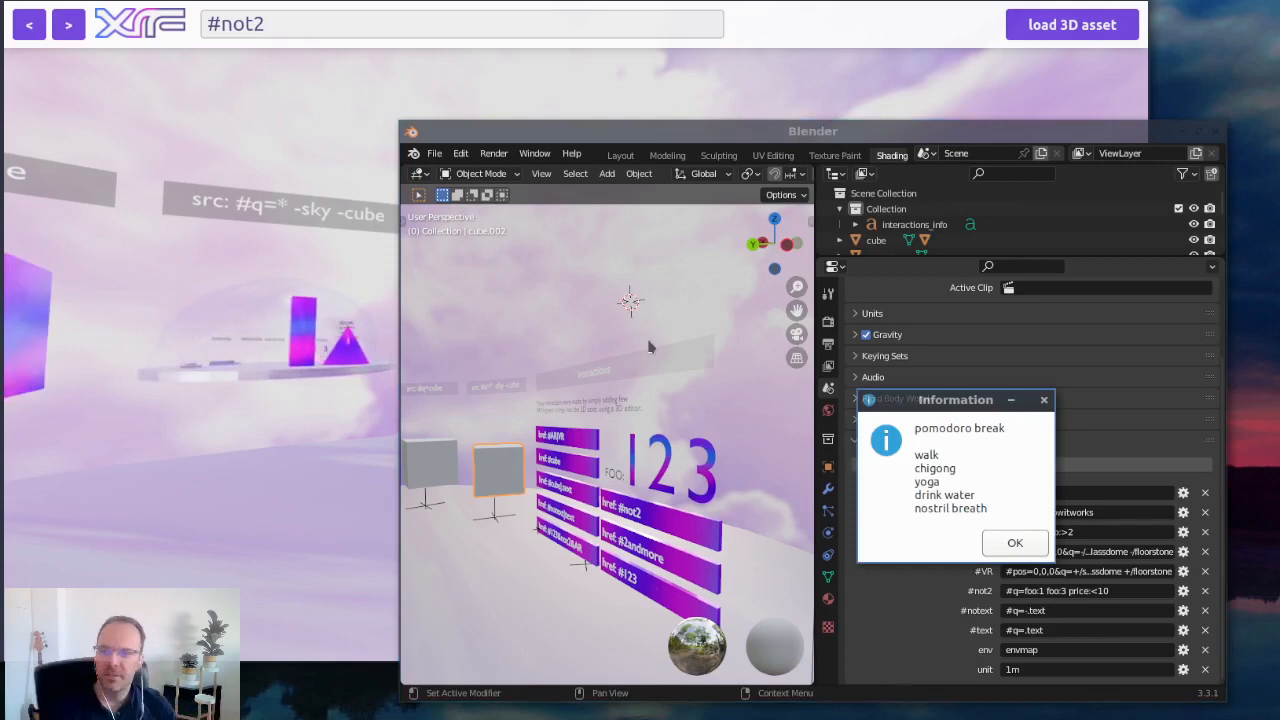
- Switch to the queries spec page and highlight the #q=-/cube example and its / character in the root-scene operator row
key("alt+Tab")
key("alt+Tab")
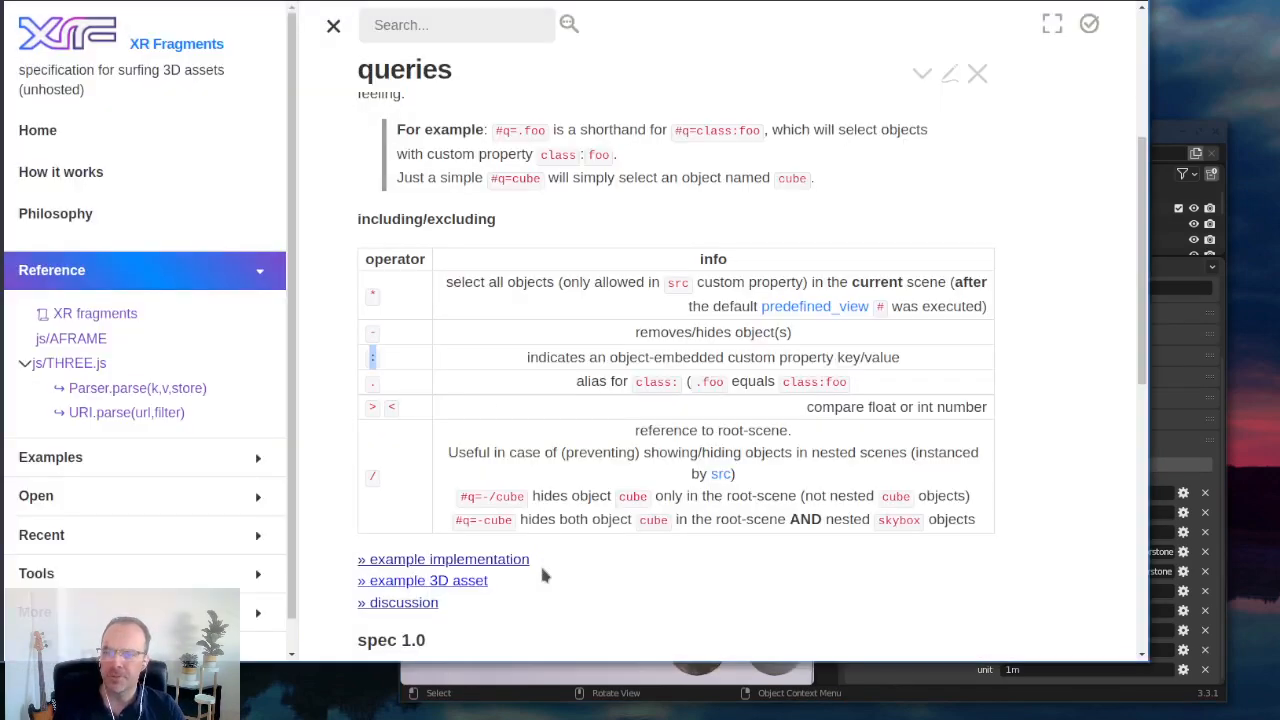
left_click(380, 477)
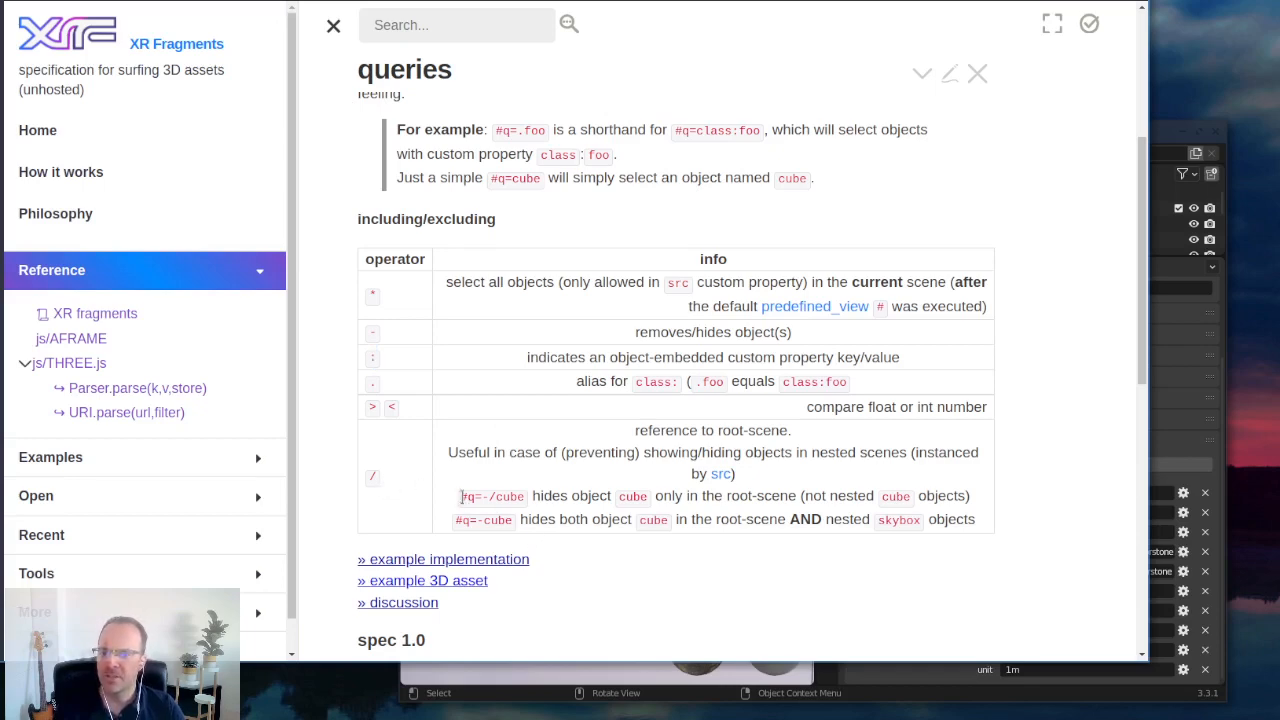
left_click_drag(461, 496, 523, 496)
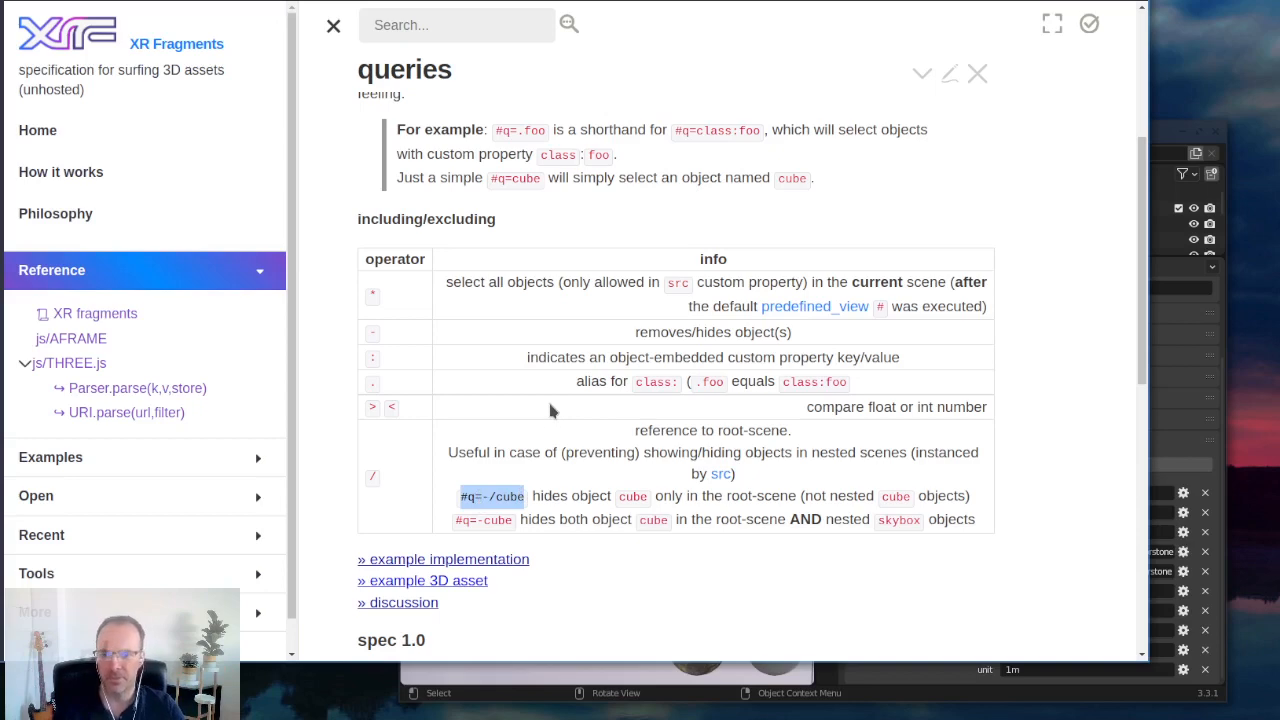
left_click(492, 497)
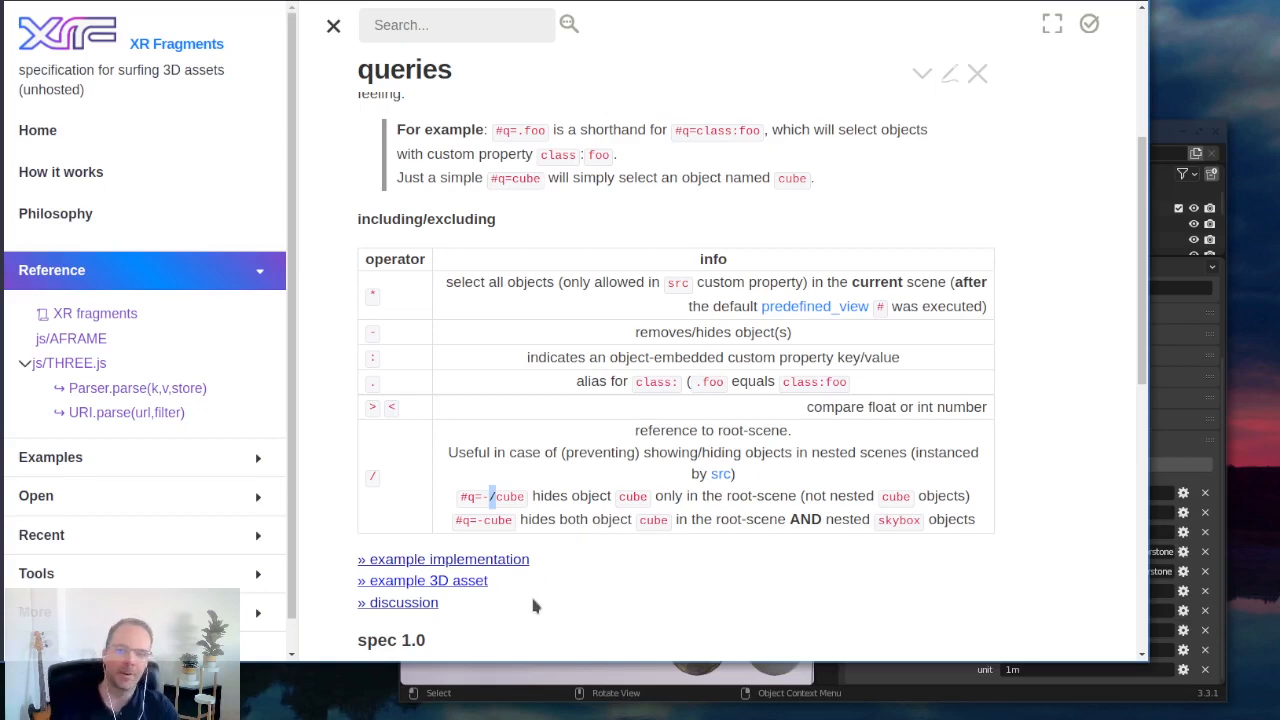
- Look over the spec 1.0 rules below the operator table and return to the example values at the start of the queries page
scroll(632, 537, "down", 3)
scroll(632, 537, "down", 2)
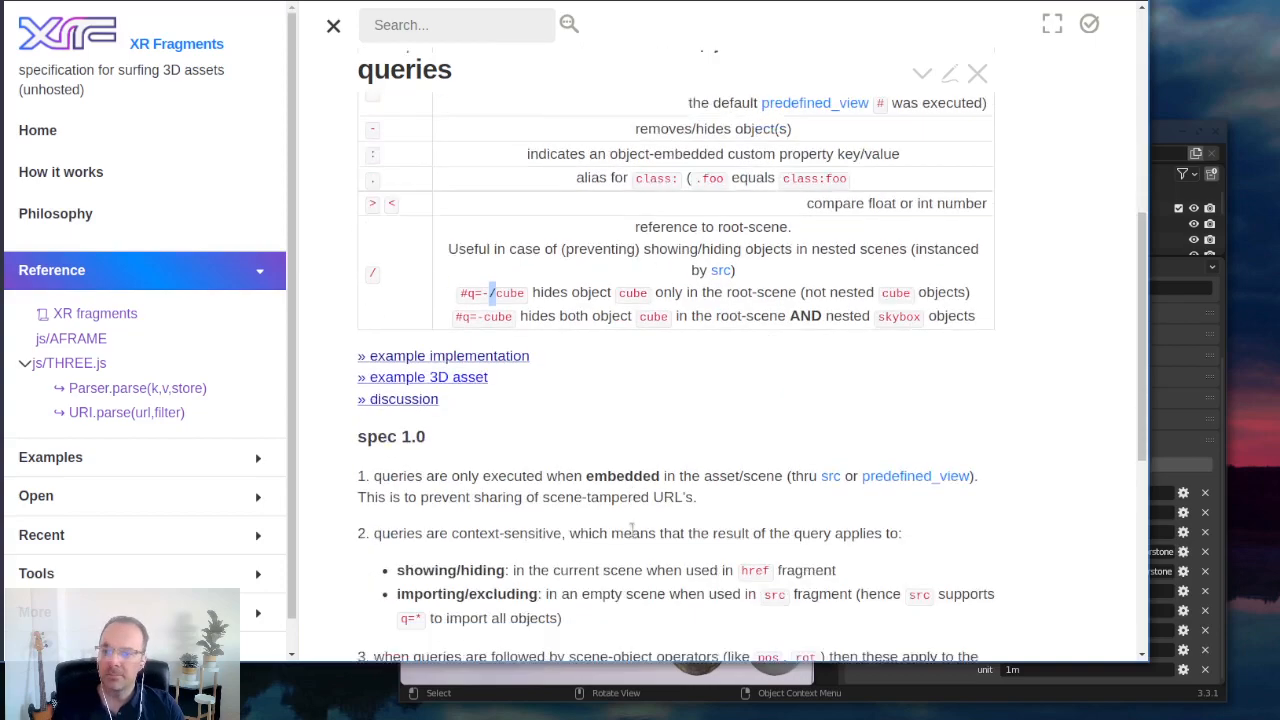
scroll(632, 537, "up", 6)
scroll(632, 537, "up", 5)
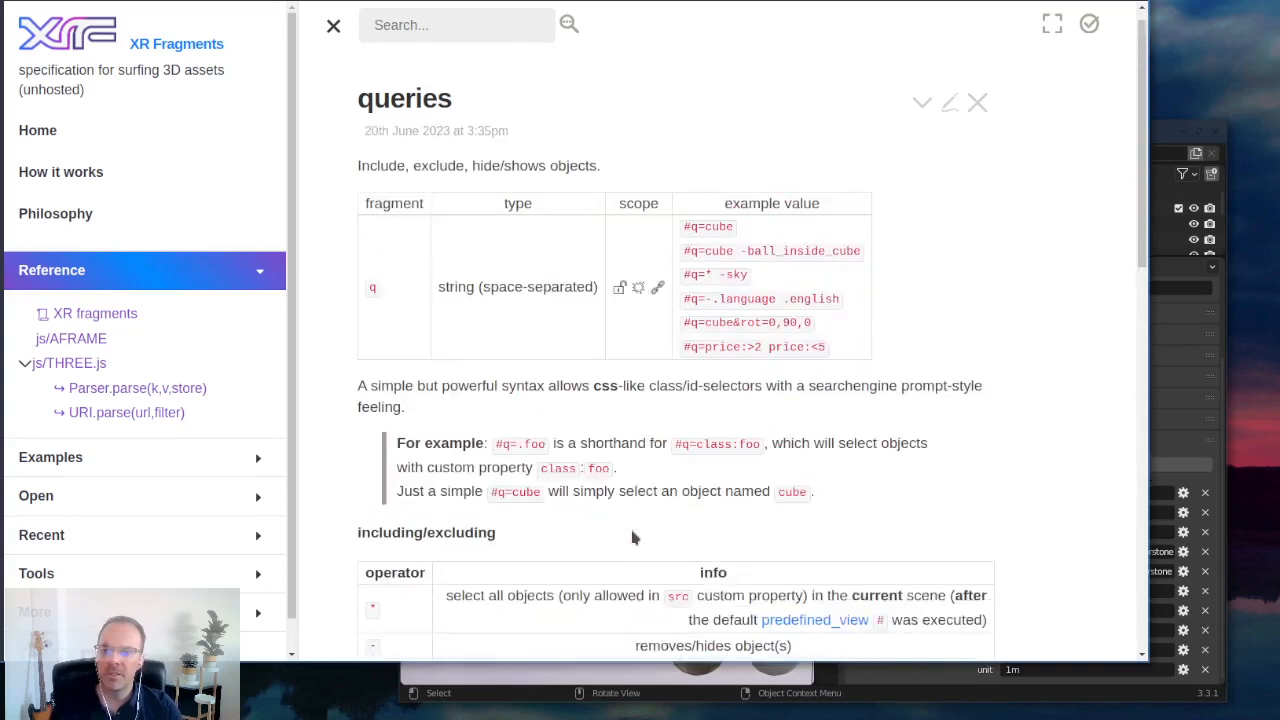